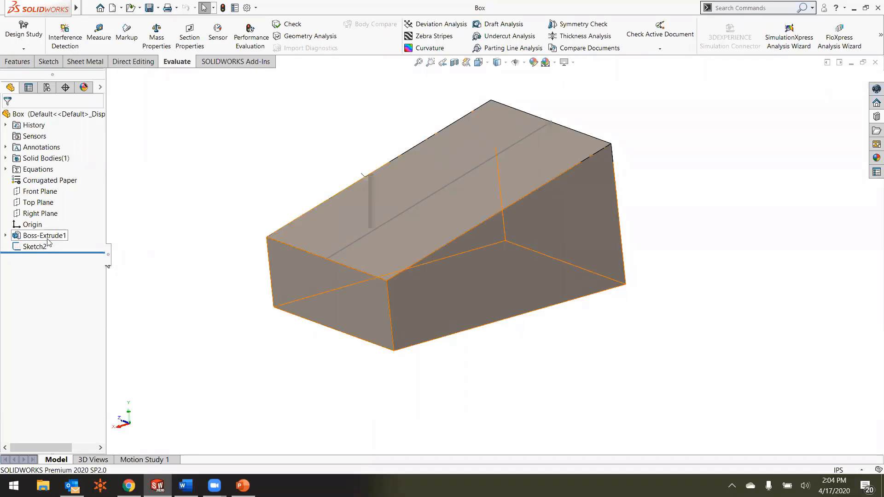
Step: Start the Convert to Sheet Metal command on the solid box
middle_drag(245, 241, 256, 238)
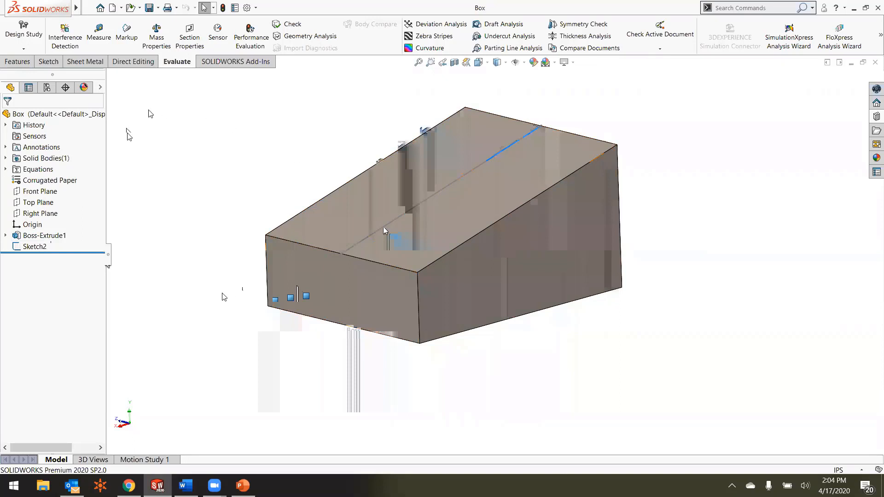
click(80, 62)
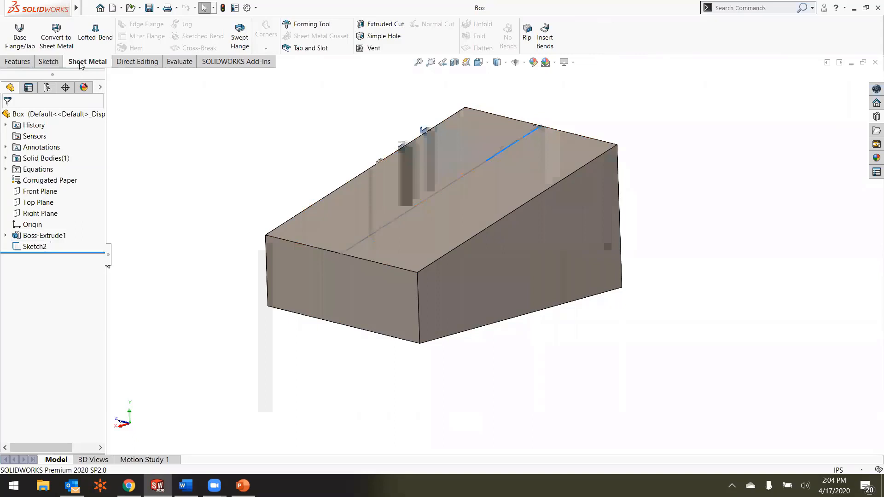
right_click(80, 65)
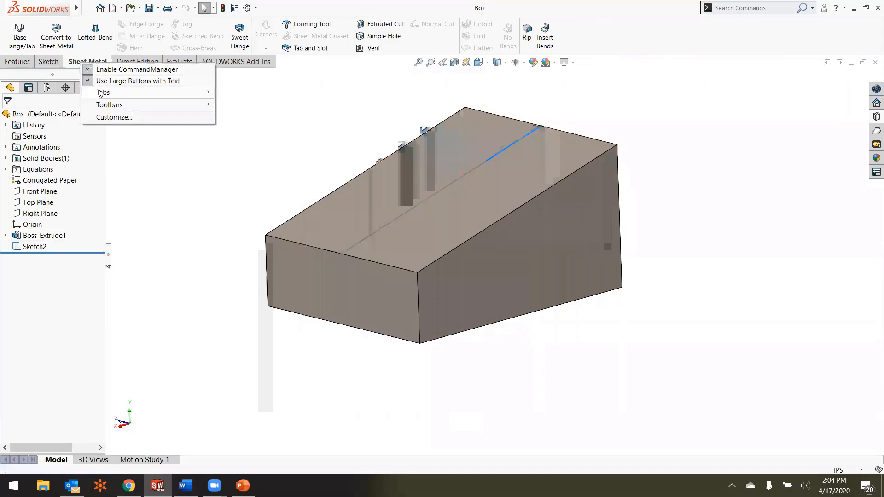
mouse_move(101, 92)
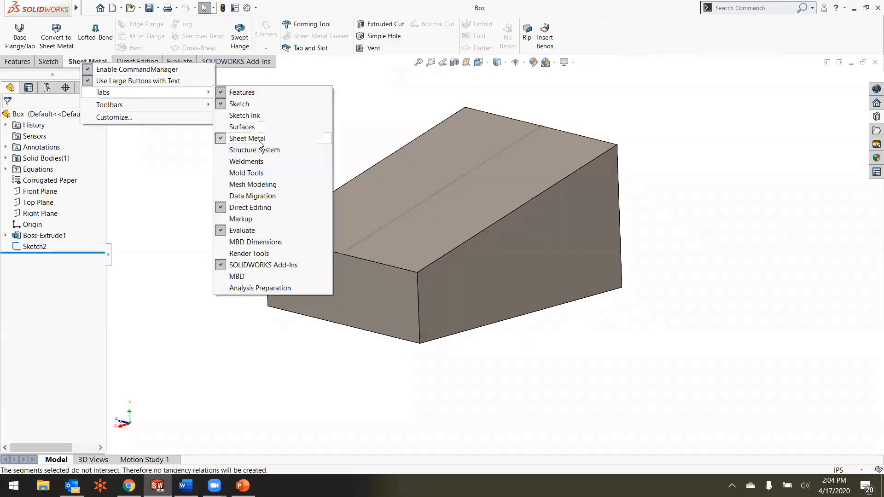
click(345, 126)
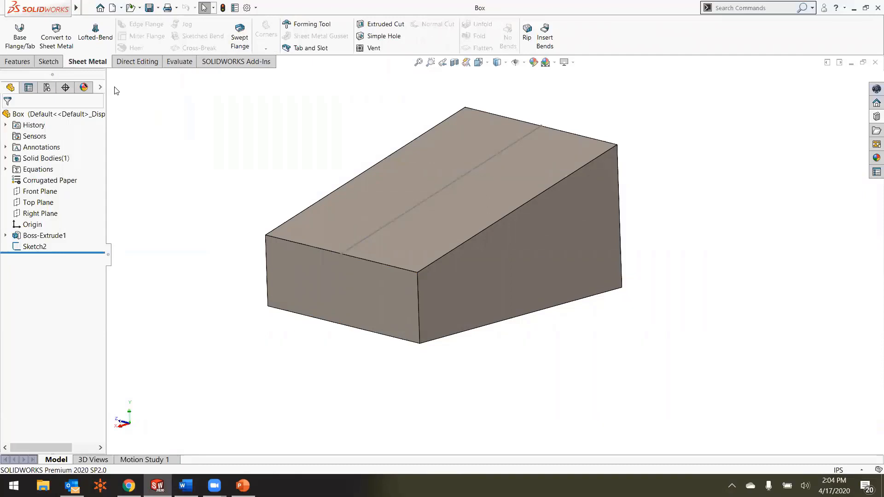
click(62, 43)
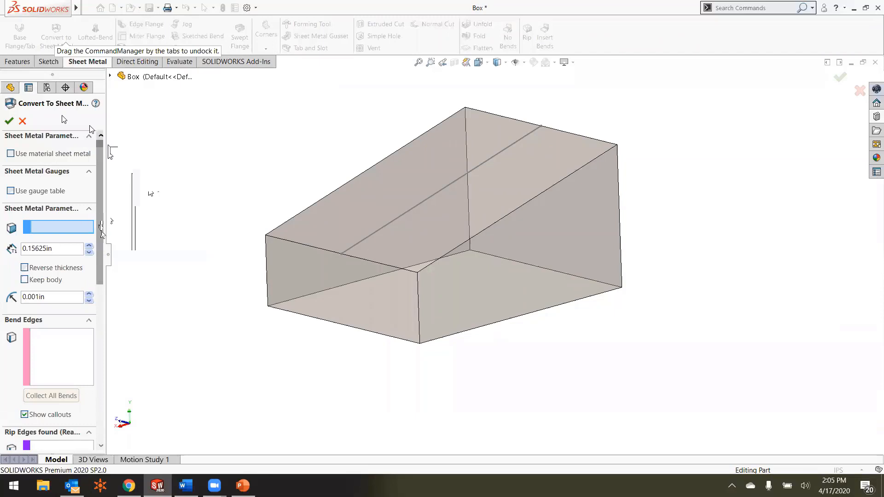
click(10, 191)
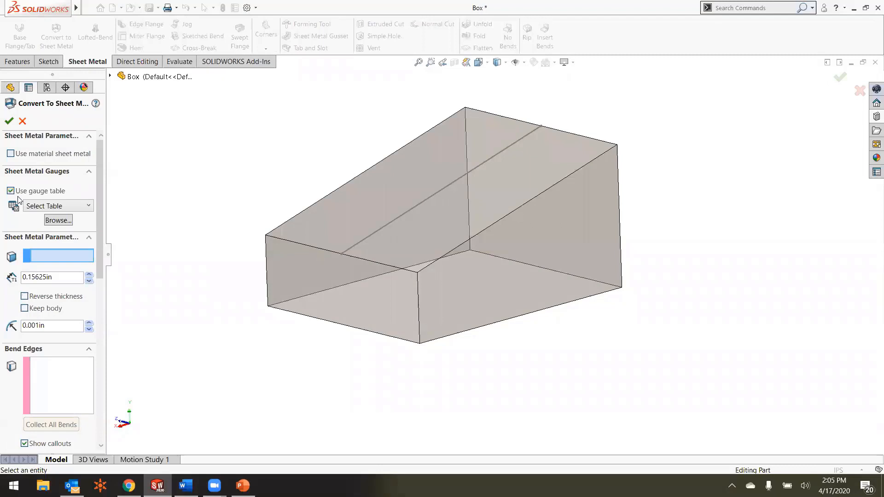
click(50, 207)
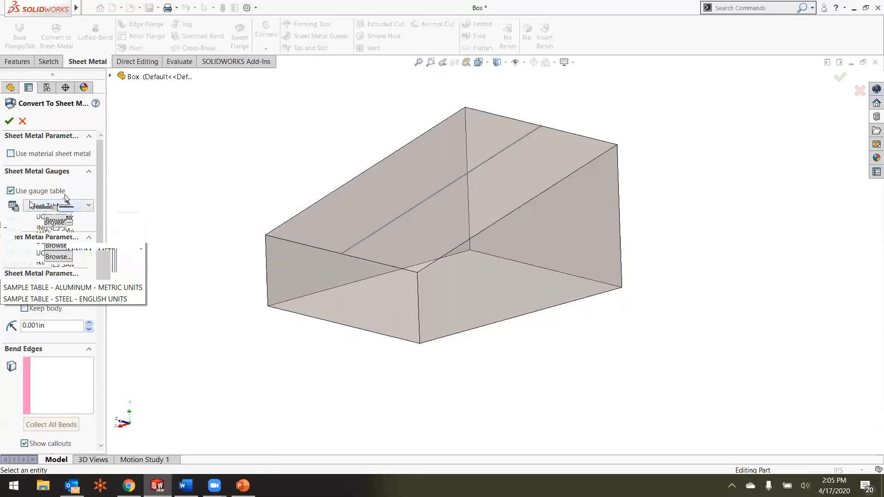
click(66, 195)
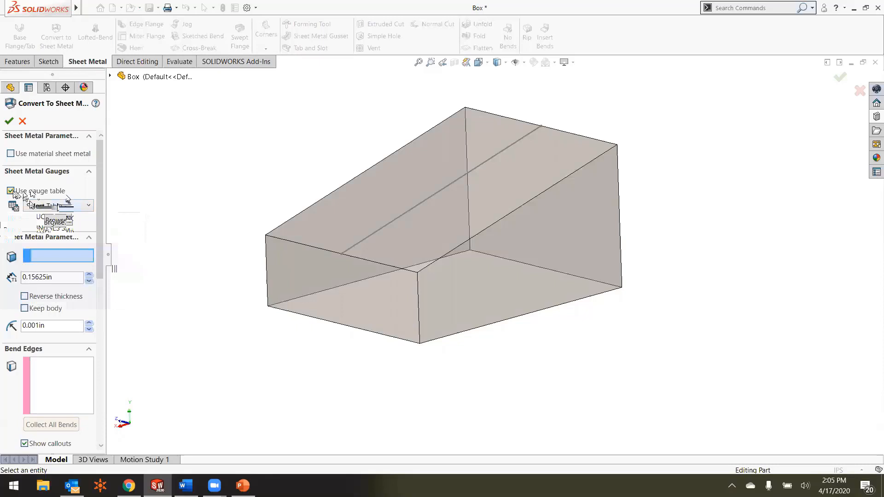
click(11, 191)
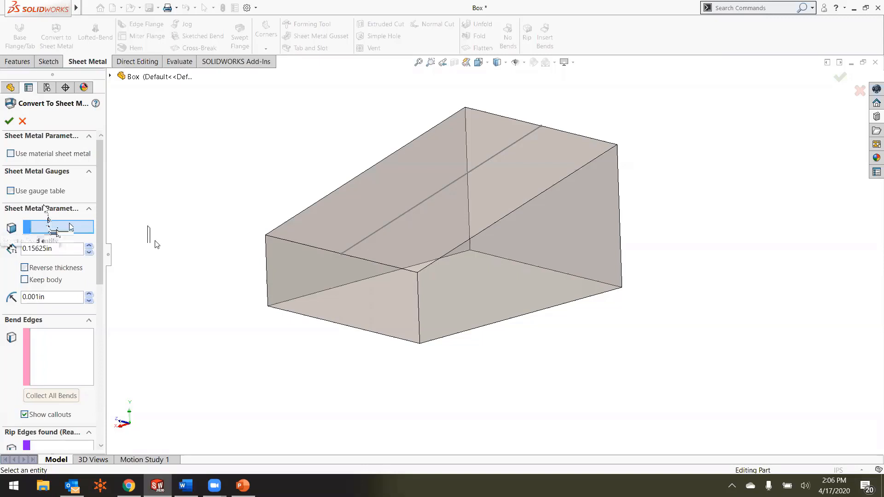
Step: Select the box's bottom face as the fixed face of the sheet metal conversion
middle_drag(230, 298, 279, 259)
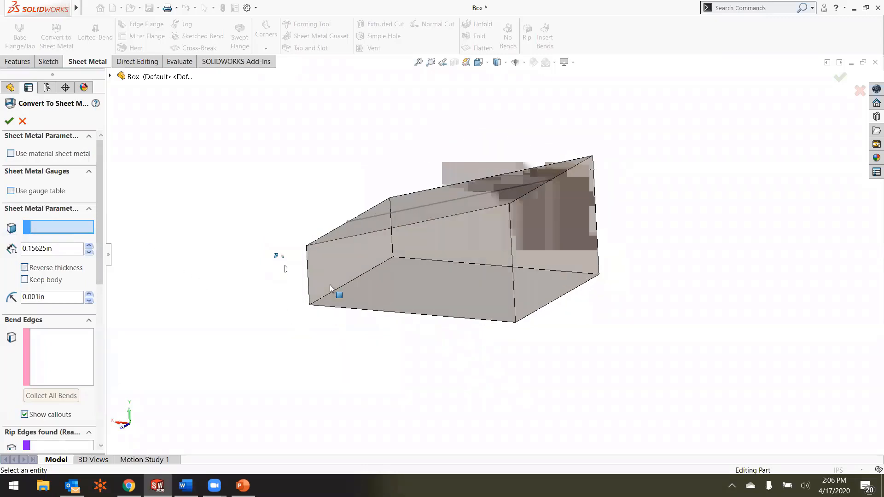
click(398, 289)
scroll(432, 289, down, 2)
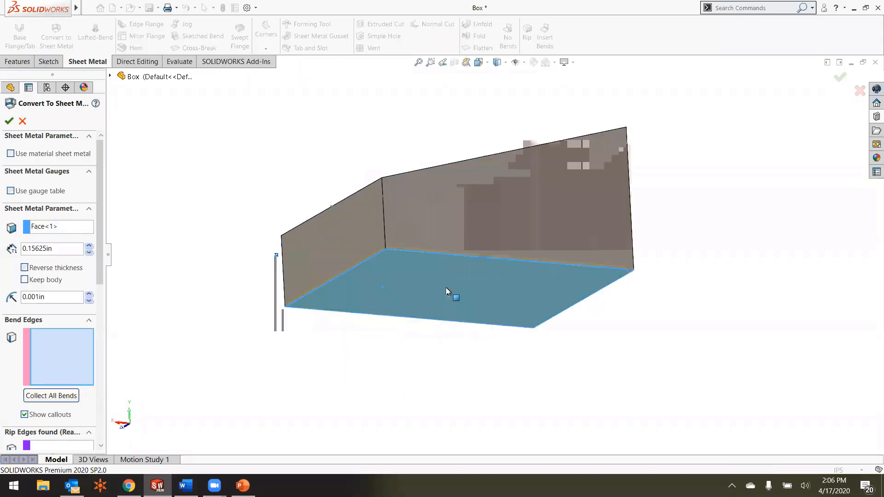
Step: Add one long bottom edge and the short bottom edge at the low front end as bend edges
middle_drag(472, 282, 533, 326)
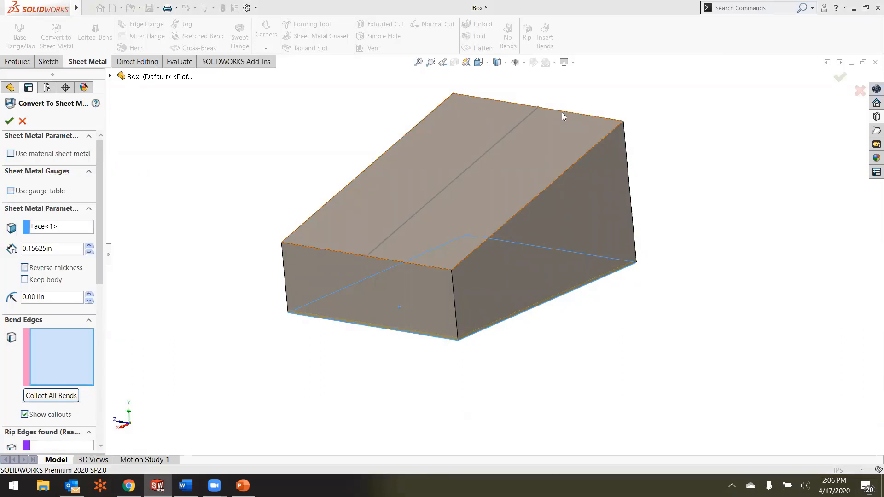
middle_drag(377, 166, 382, 154)
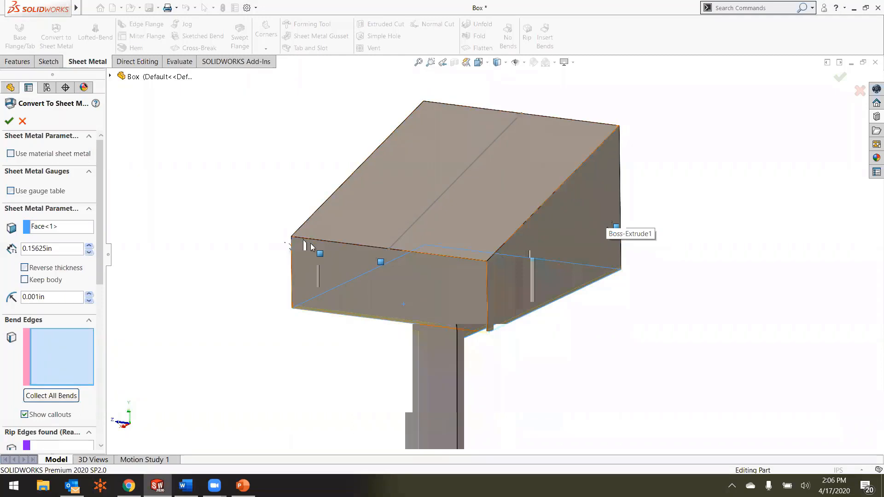
middle_drag(252, 256, 237, 203)
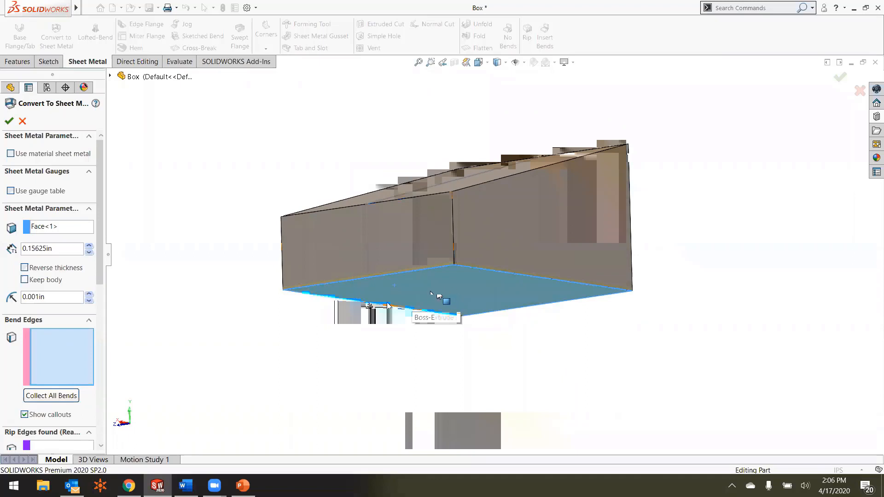
middle_drag(421, 283, 236, 302)
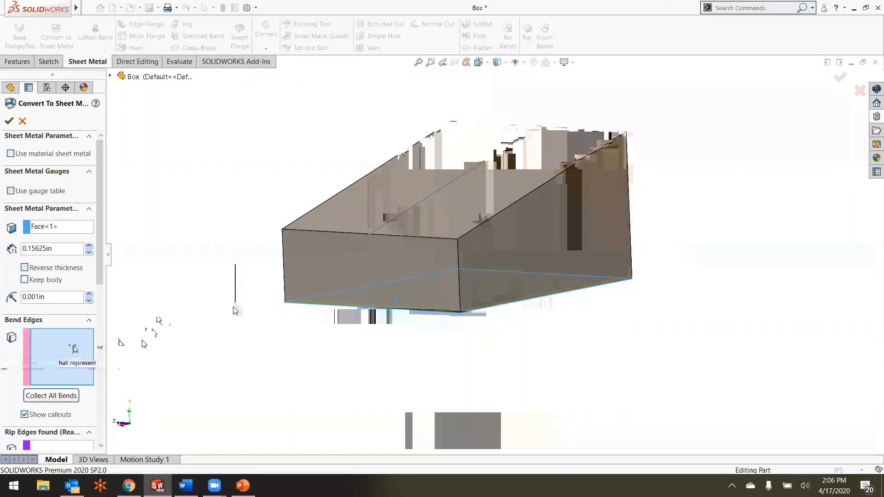
scroll(481, 318, up, 1)
scroll(483, 321, down, 2)
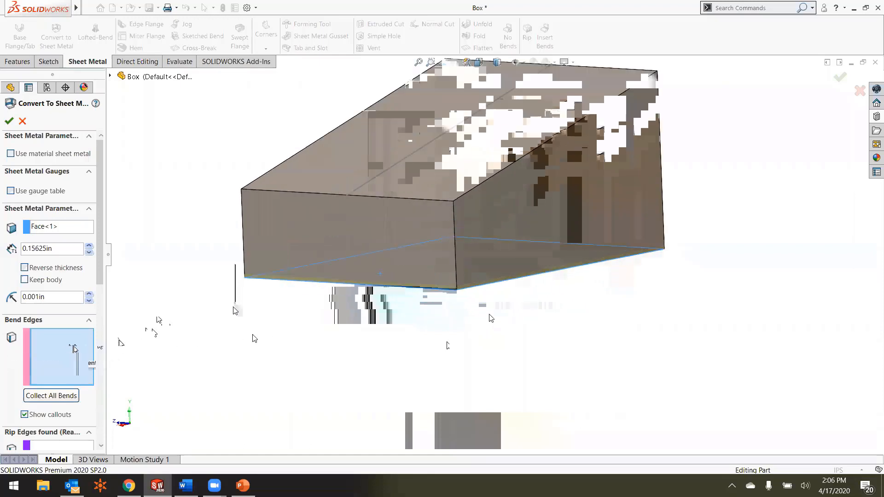
click(485, 286)
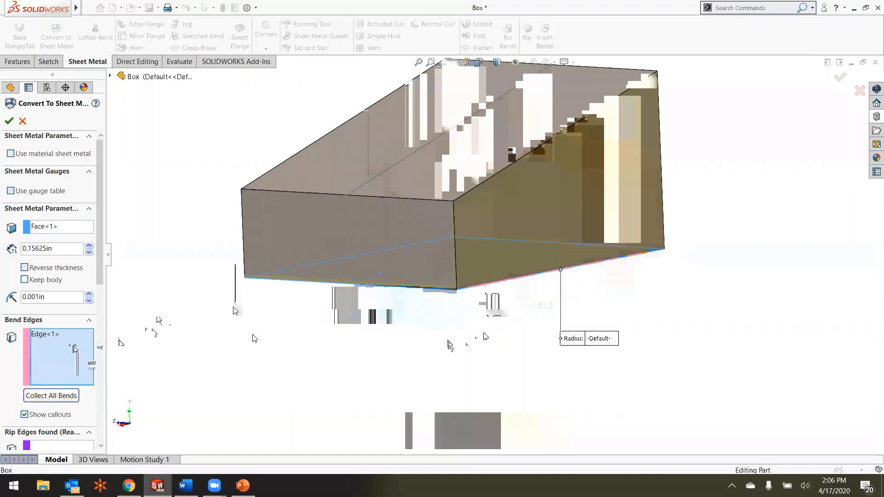
scroll(516, 224, up, 1)
scroll(516, 224, down, 1)
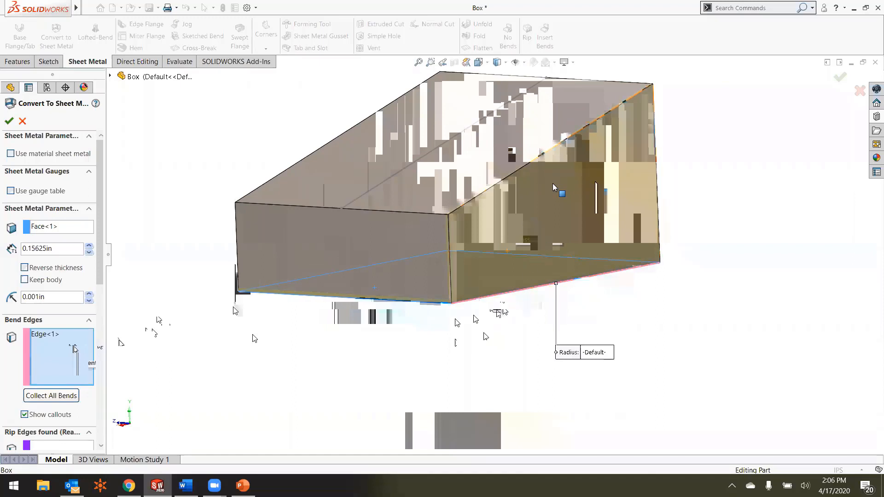
click(387, 302)
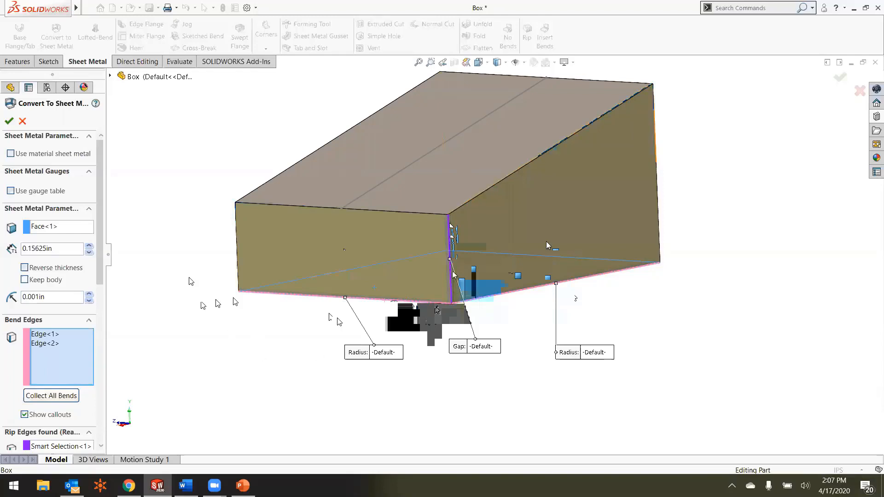
Step: Add the other long bottom edge and the bottom edge at the tall back end as bend edges
scroll(100, 282, down, 2)
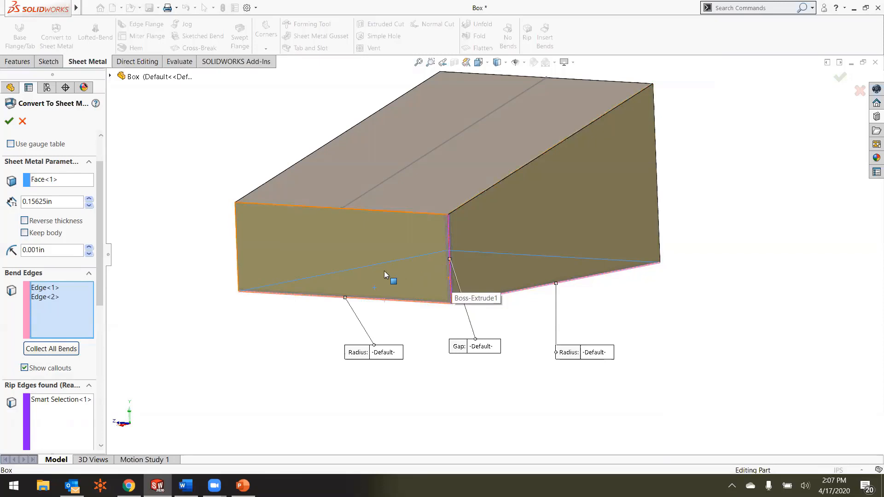
middle_drag(291, 313, 338, 296)
click(345, 289)
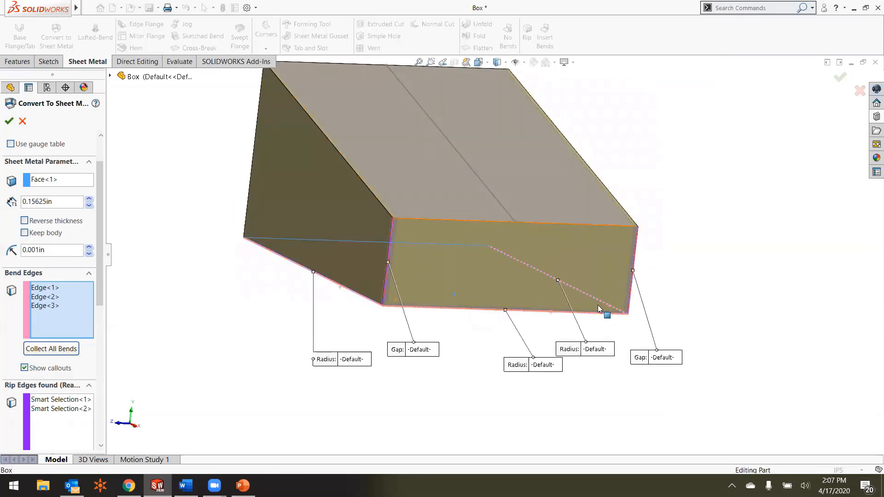
middle_drag(597, 304, 592, 266)
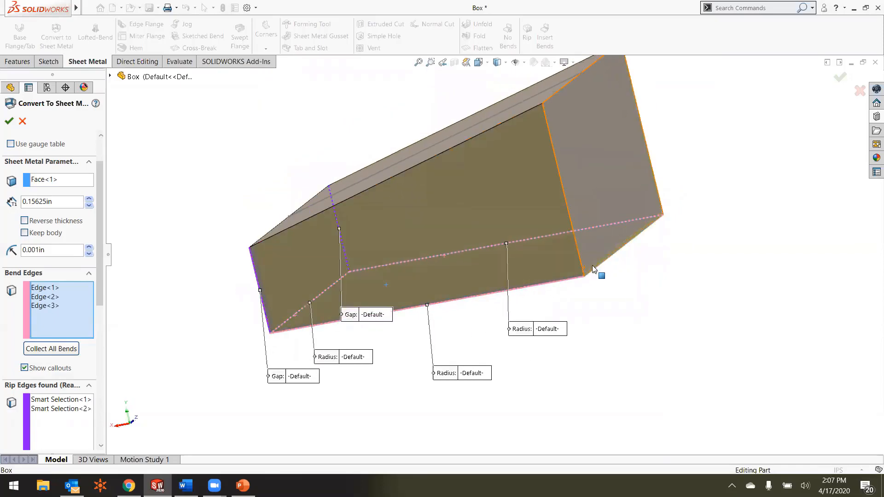
click(589, 274)
middle_drag(394, 274, 376, 168)
scroll(375, 168, down, 3)
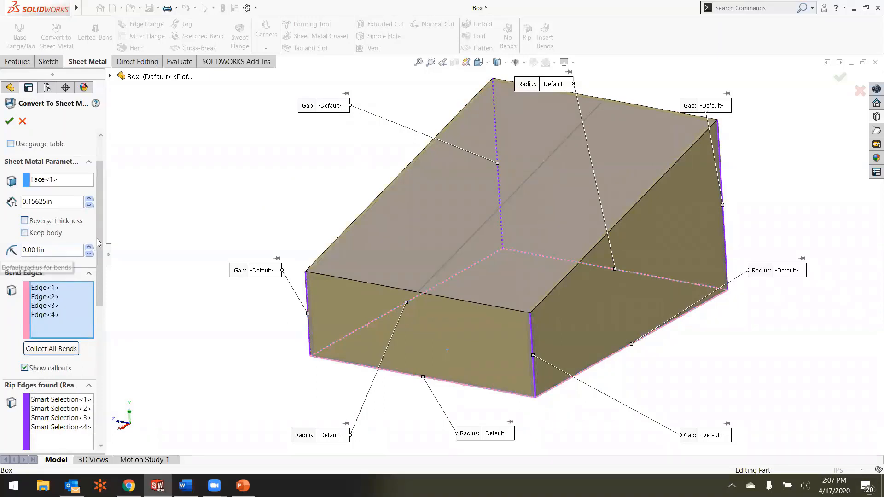
scroll(104, 276, down, 5)
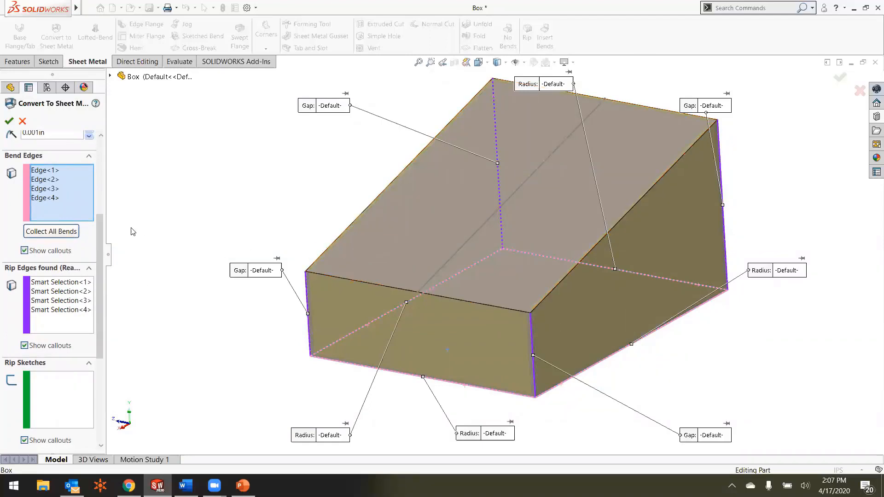
click(340, 238)
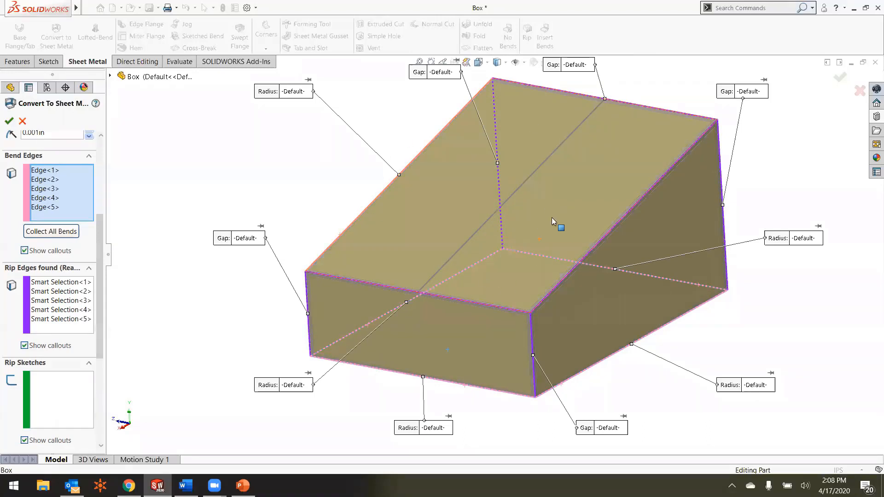
click(50, 207)
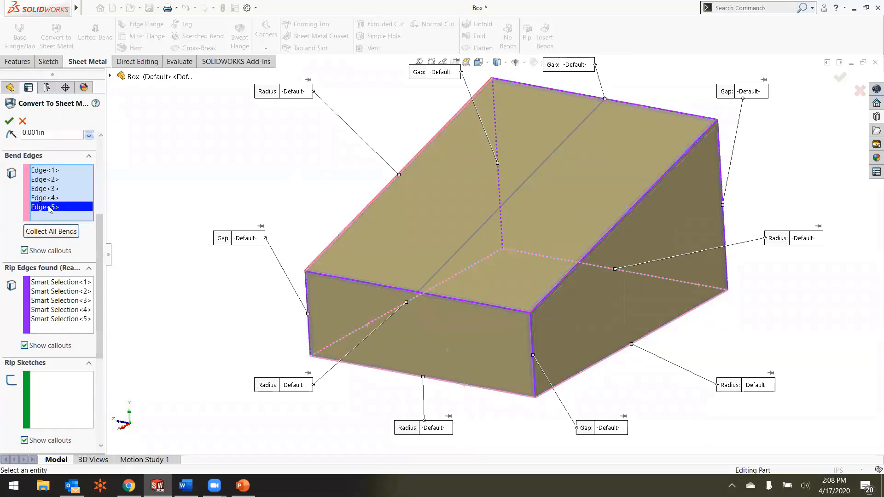
key(Delete)
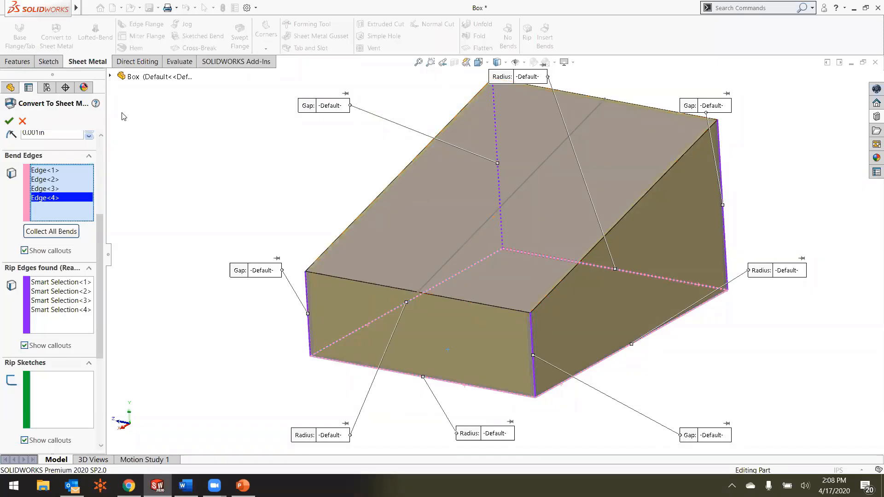
Step: Add Sketch2, the line along the middle of the sloped top face, as a rip sketch
click(110, 76)
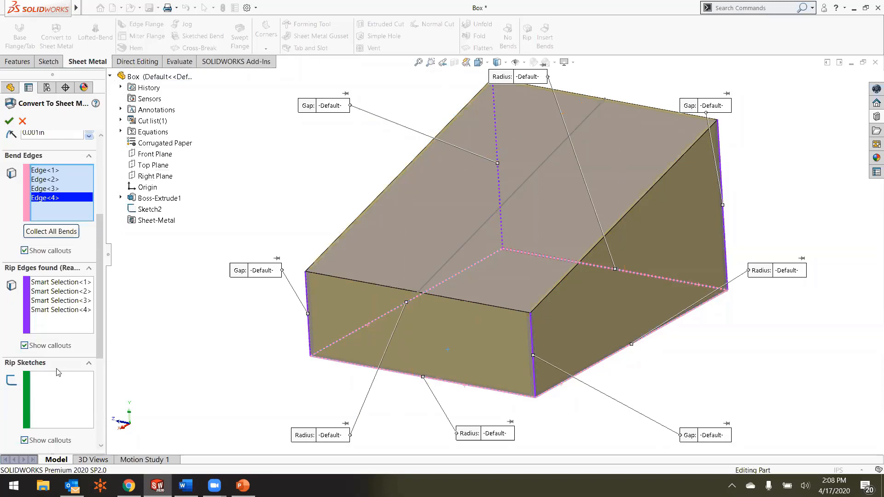
click(66, 388)
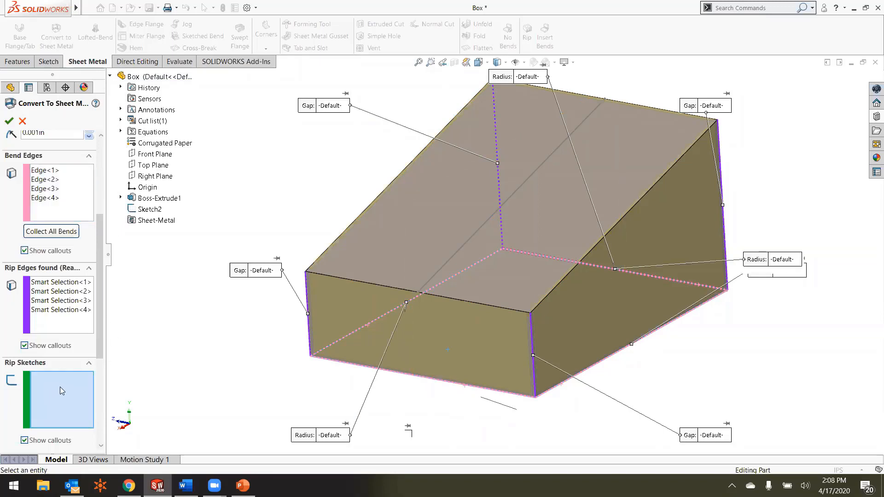
click(149, 209)
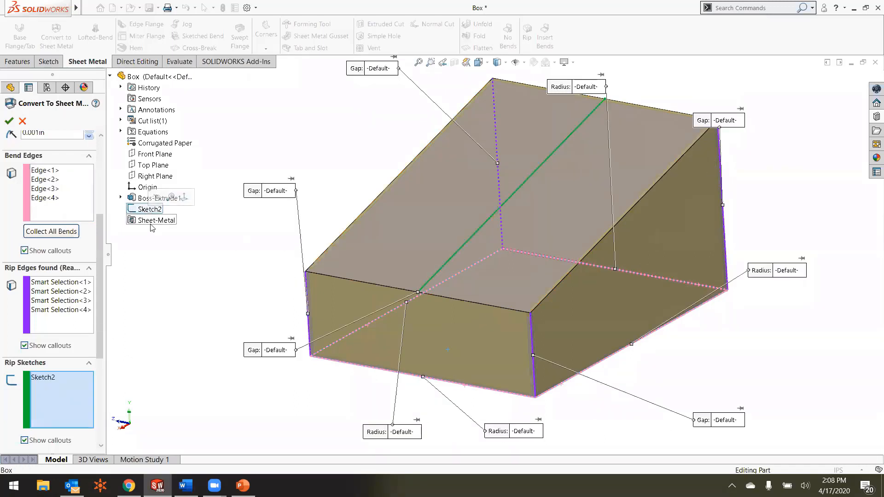
Step: Add the long side edge of the sloped top face, opposite the visible side wall, as a bend edge
click(59, 216)
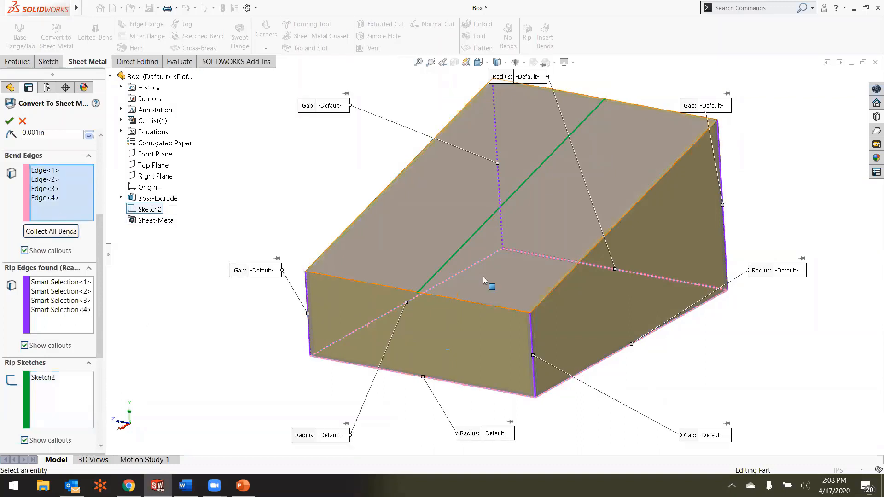
scroll(550, 186, up, 2)
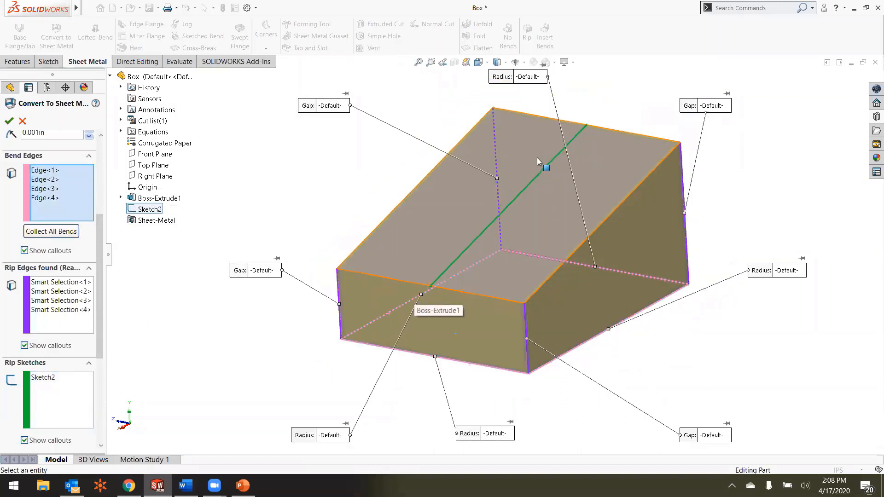
scroll(567, 160, down, 2)
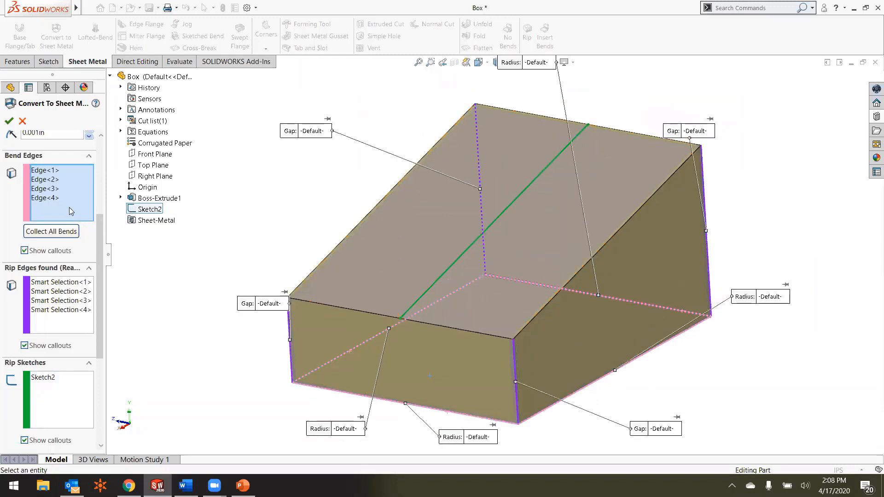
click(327, 257)
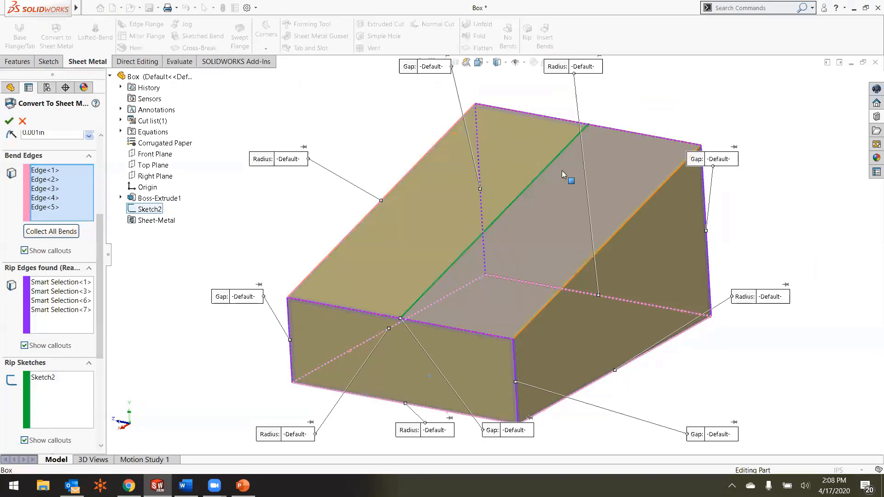
Step: Add the sloped top face's long edge along the visible side wall as a bend edge, and set the default rip overlap ratio to 0
click(74, 208)
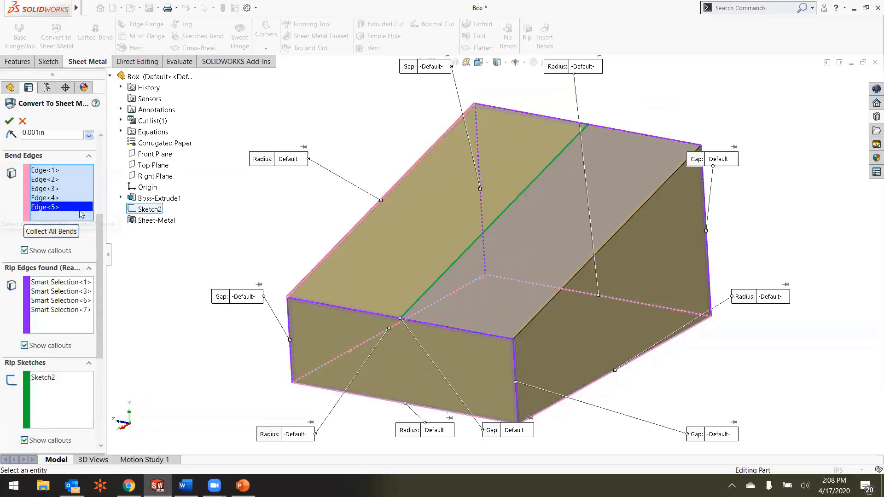
click(543, 311)
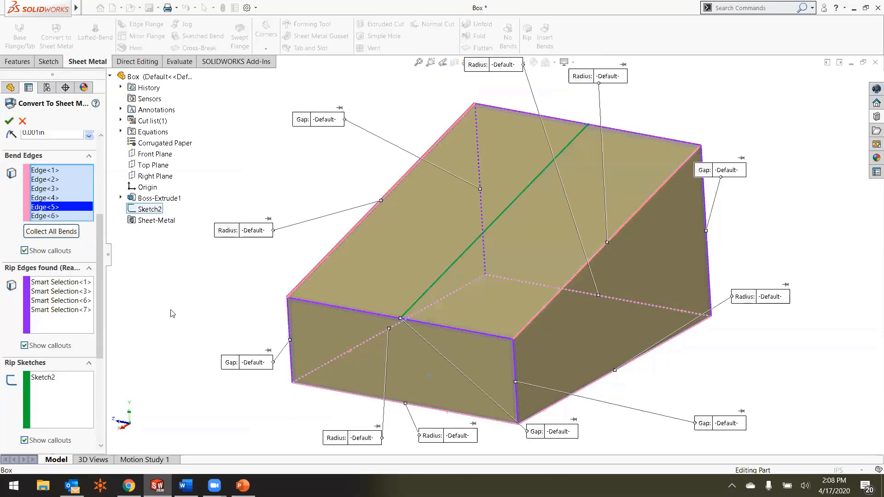
drag(103, 321, 98, 396)
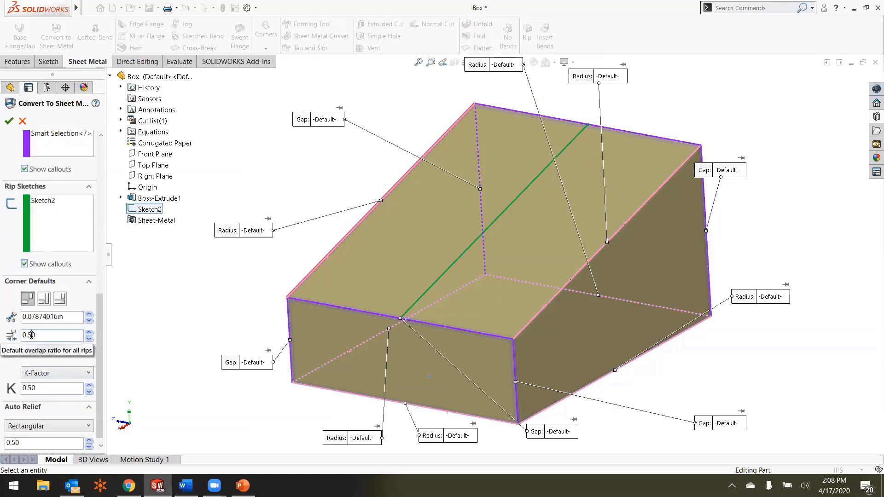
key(BackSpace)
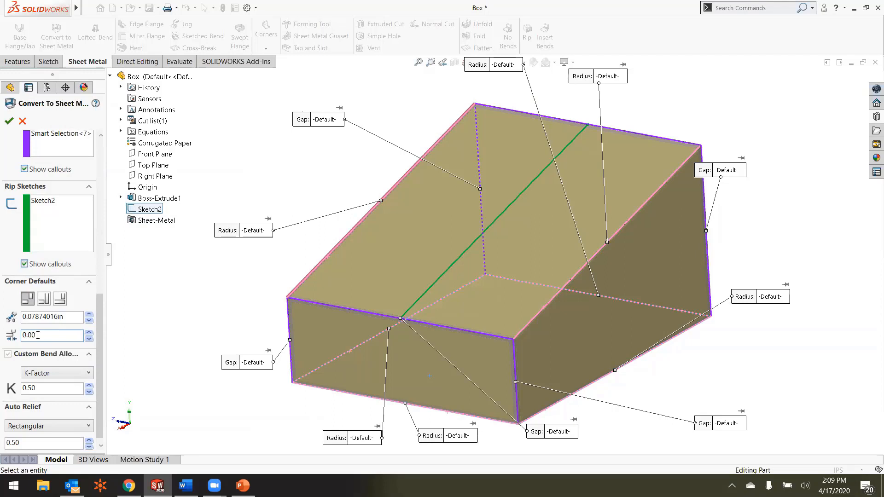
Step: Set the custom bend allowance K-Factor to 0 and complete the sheet metal conversion
click(33, 388)
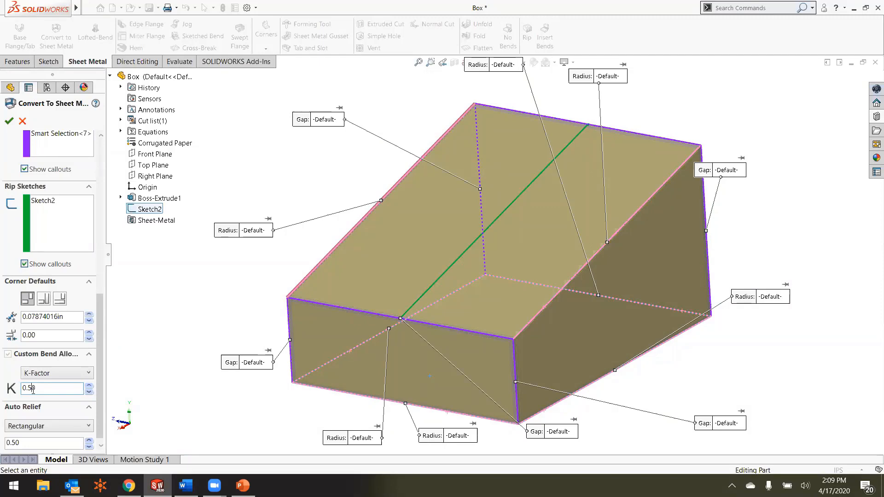
scroll(548, 333, down, 3)
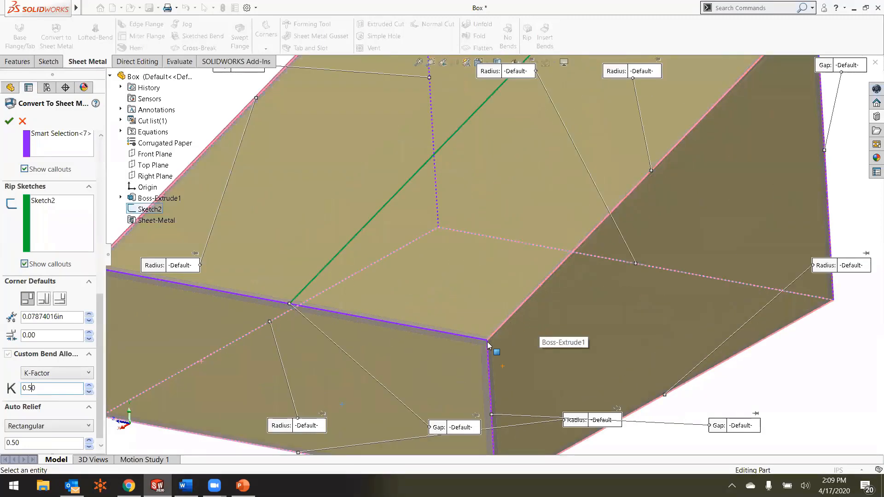
scroll(488, 344, down, 4)
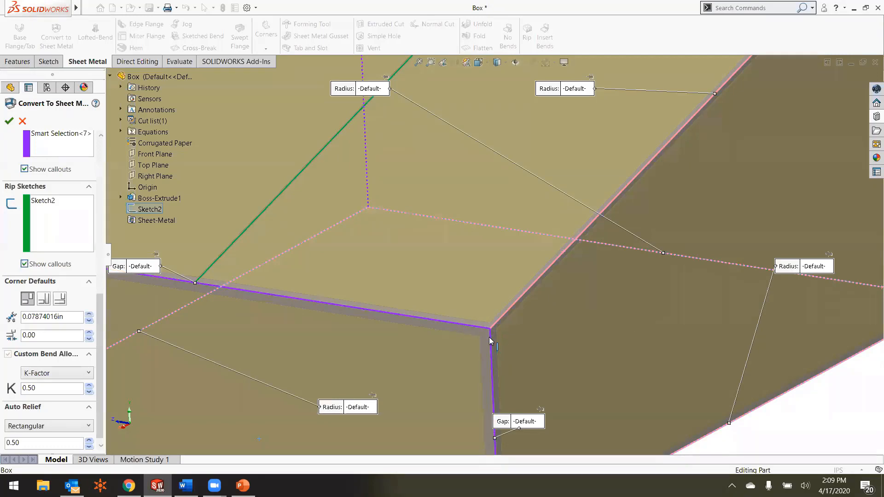
middle_drag(472, 323, 338, 308)
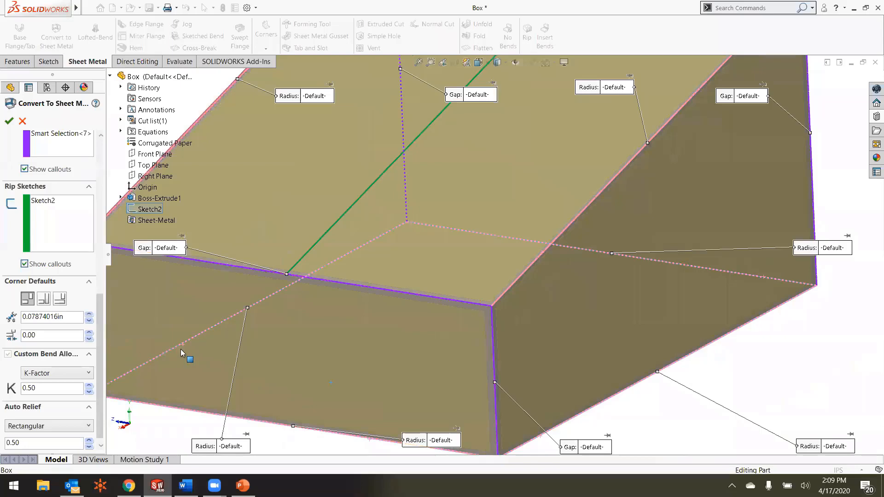
scroll(190, 343, up, 2)
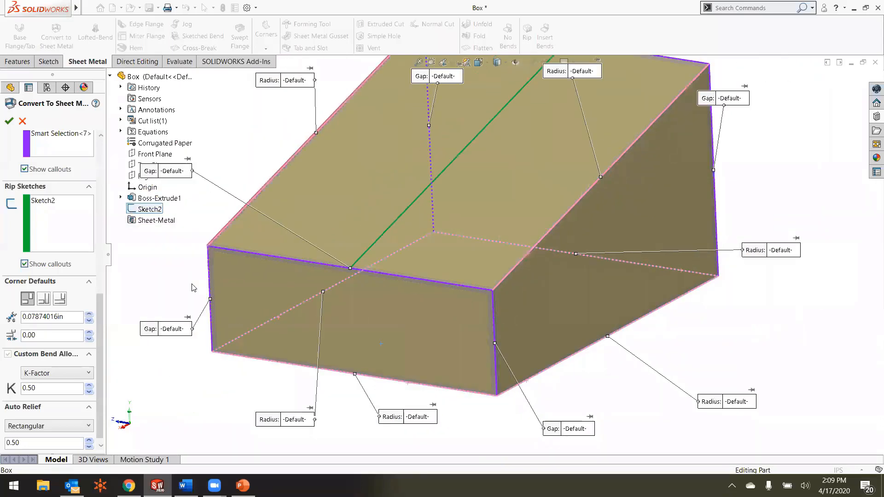
click(34, 387)
key(BackSpace)
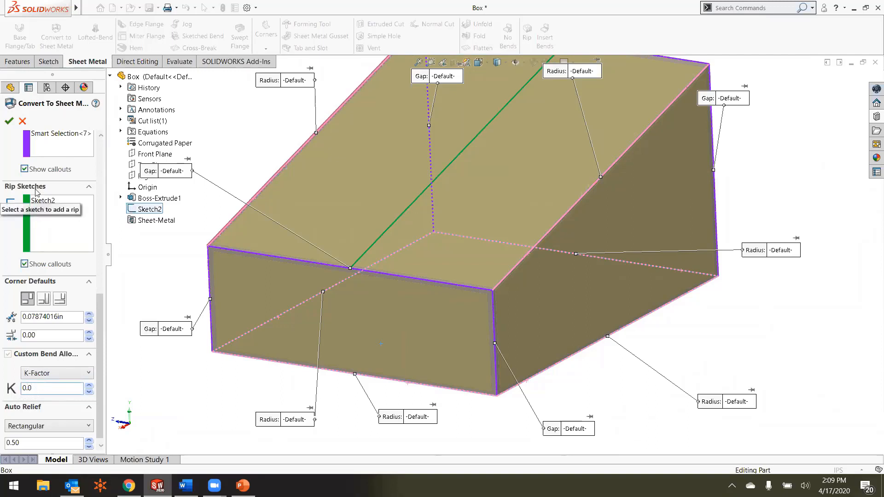
click(8, 121)
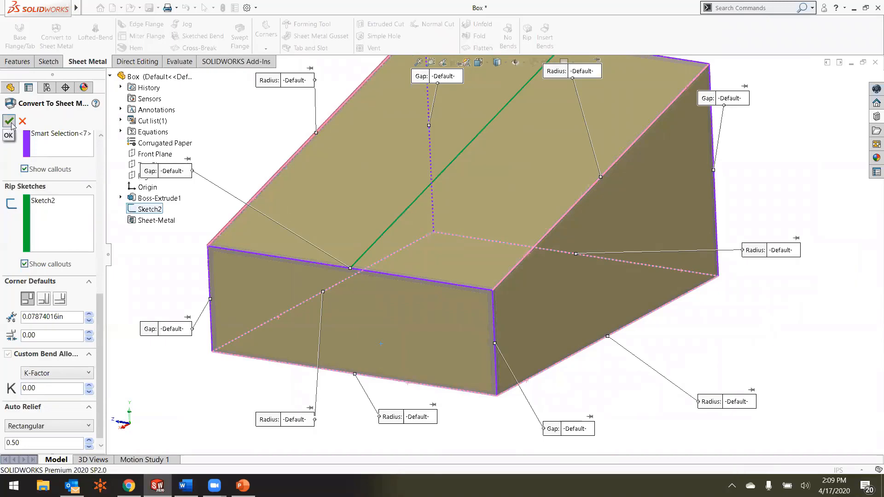
Step: Examine the converted box's bends, corner gaps and the rip along its sloped top
scroll(414, 240, up, 2)
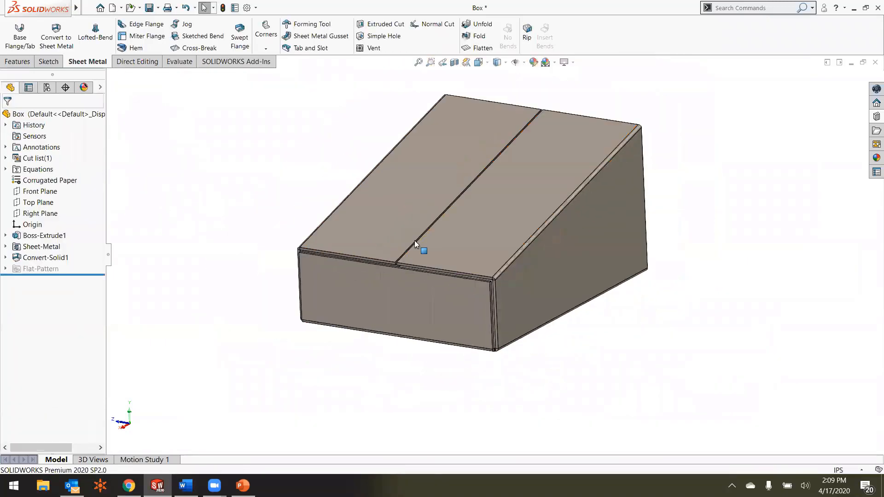
scroll(476, 192, down, 2)
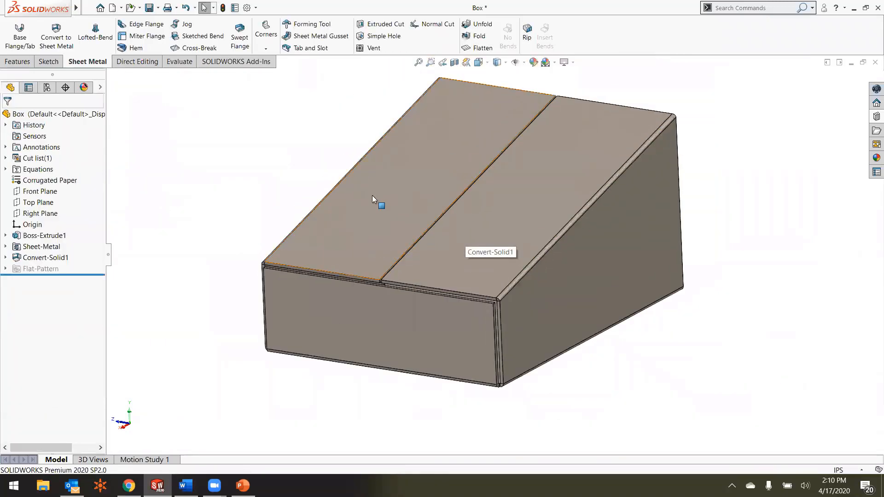
middle_drag(379, 256, 435, 280)
scroll(436, 281, down, 4)
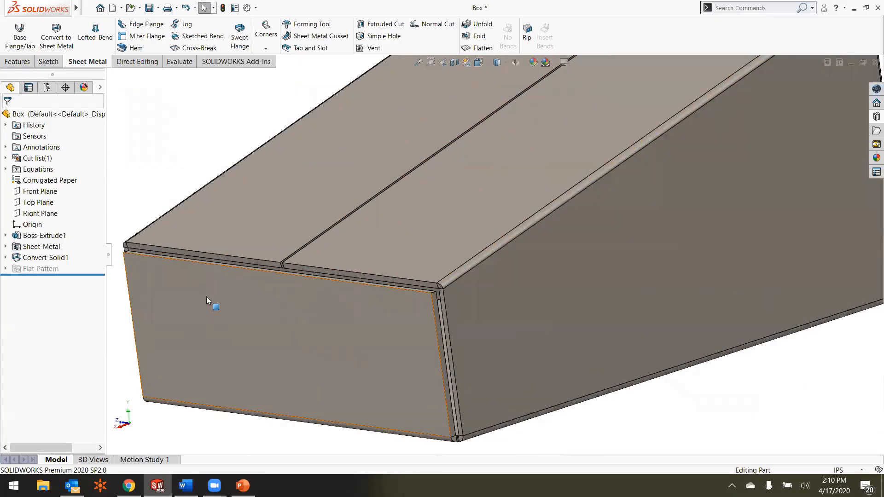
mouse_move(51, 259)
scroll(561, 276, up, 4)
scroll(581, 141, down, 1)
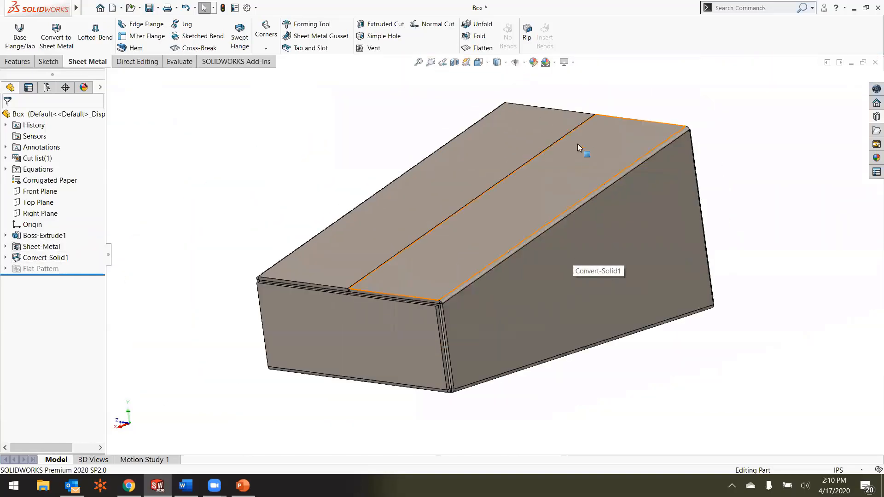
middle_drag(577, 144, 567, 165)
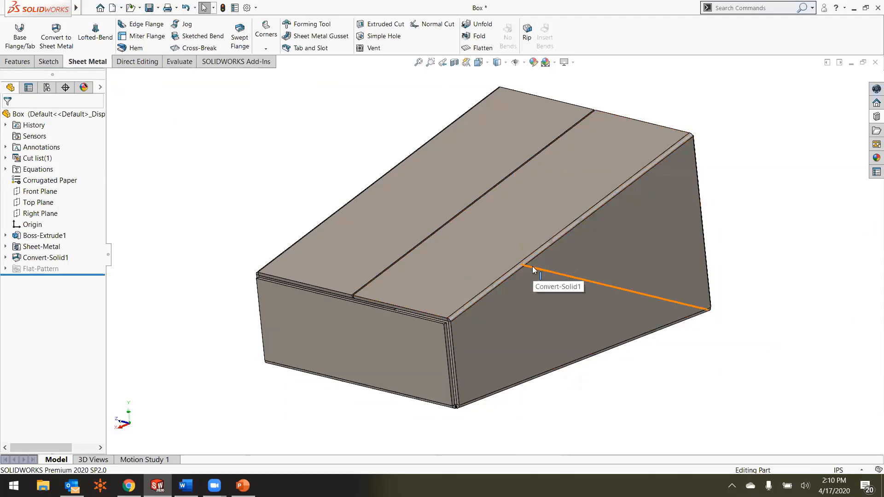
Step: Unfold the bend joining the visible side wall to its sloped top flap, keeping the side wall face fixed
click(471, 26)
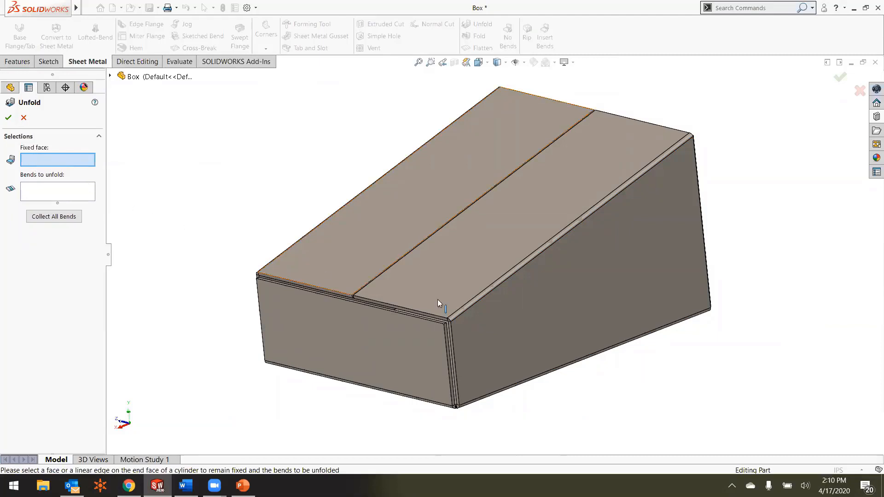
click(509, 321)
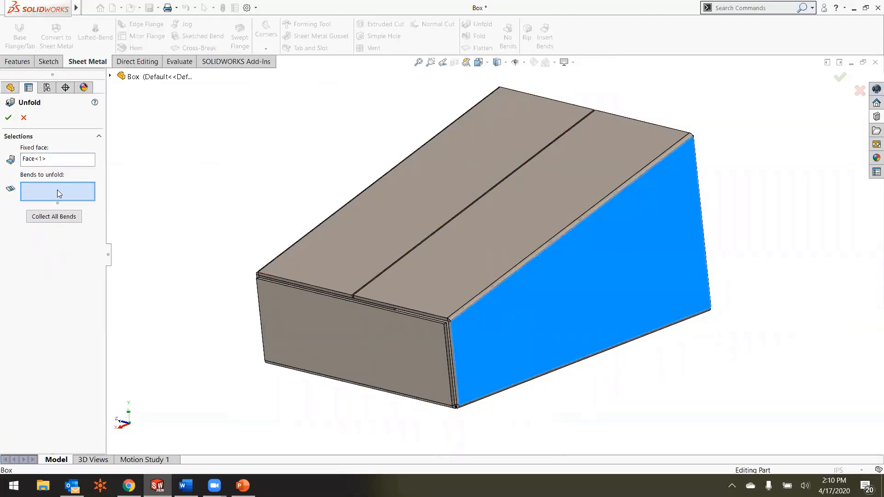
click(504, 279)
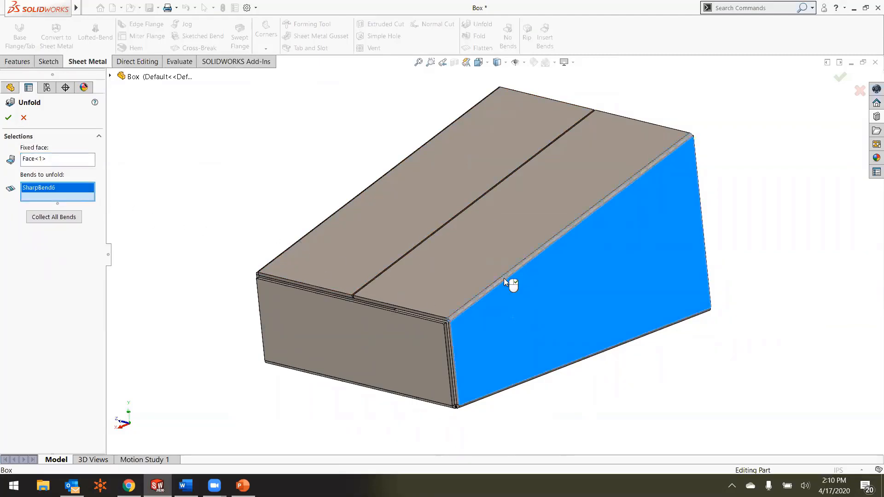
click(8, 118)
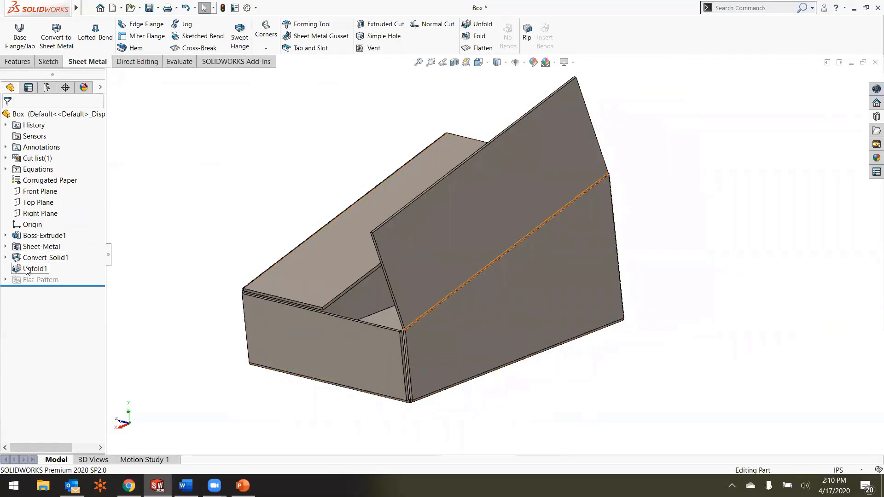
Step: Fold the opened top flap back down, collecting all unfolded bends and keeping the side wall face fixed
mouse_move(27, 270)
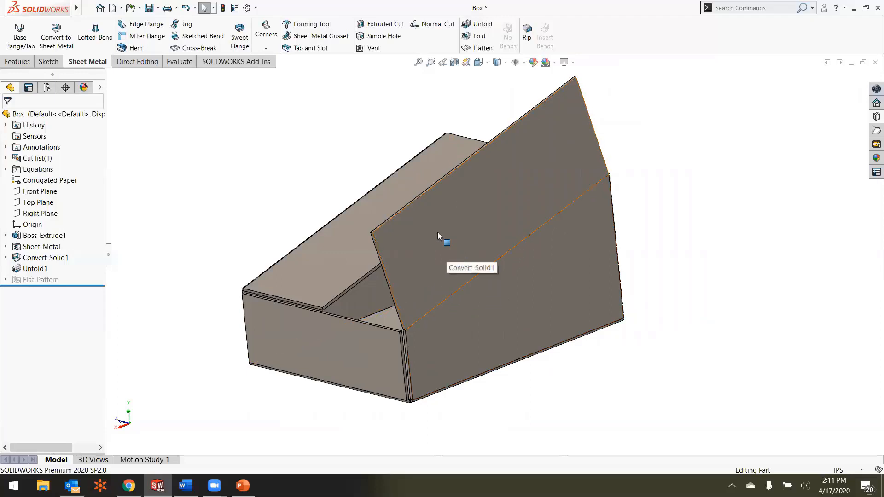
click(477, 40)
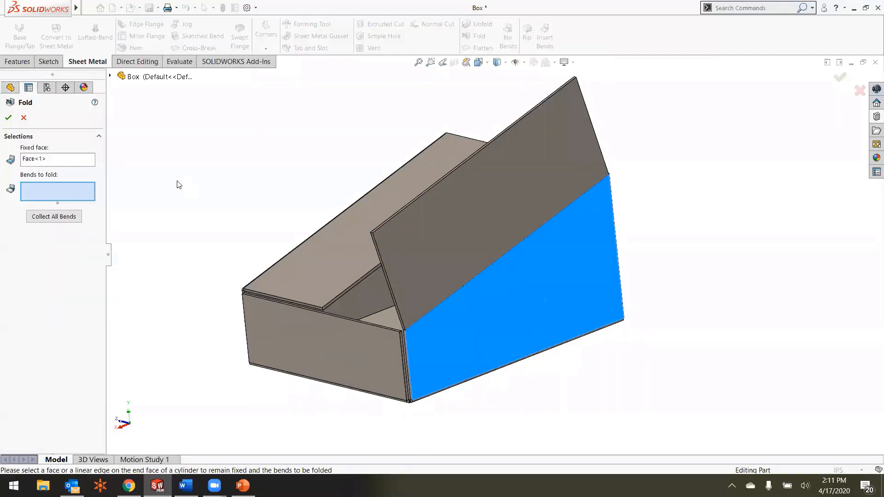
click(64, 158)
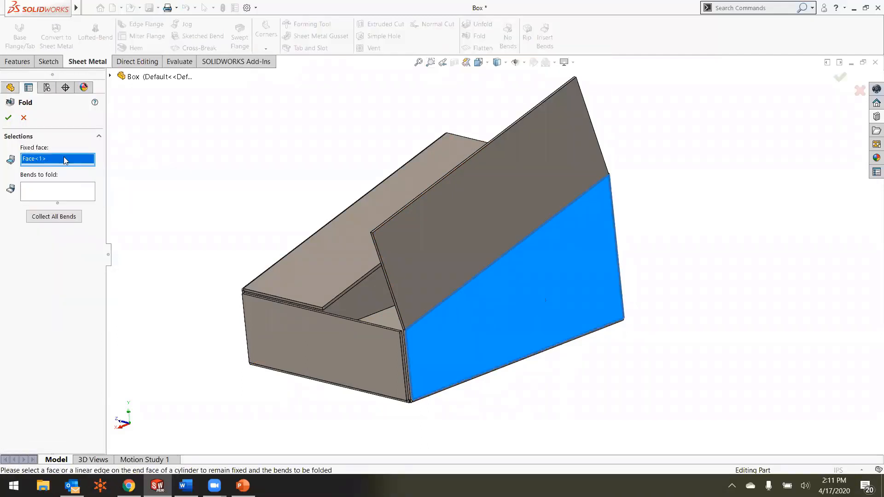
click(88, 192)
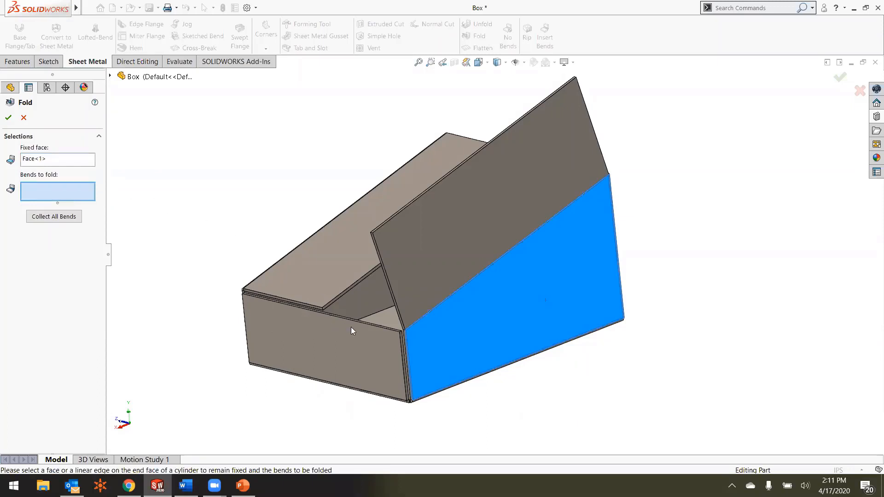
scroll(428, 326, down, 2)
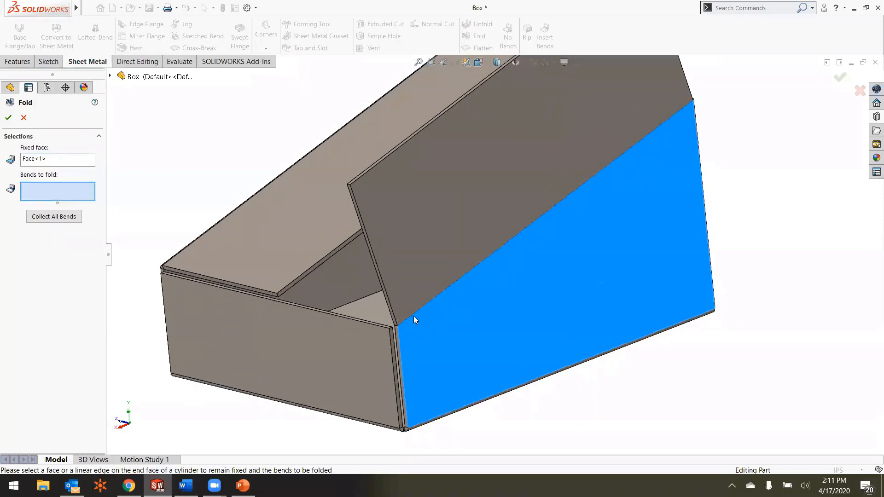
click(45, 217)
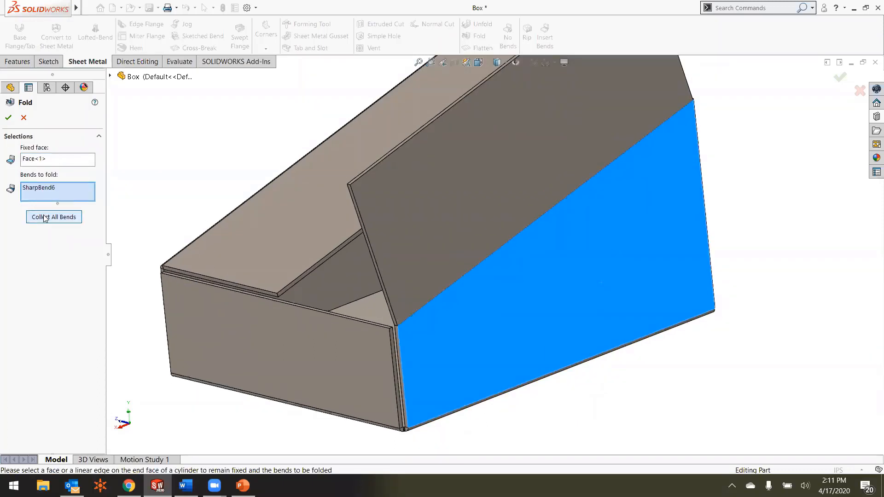
scroll(487, 276, up, 2)
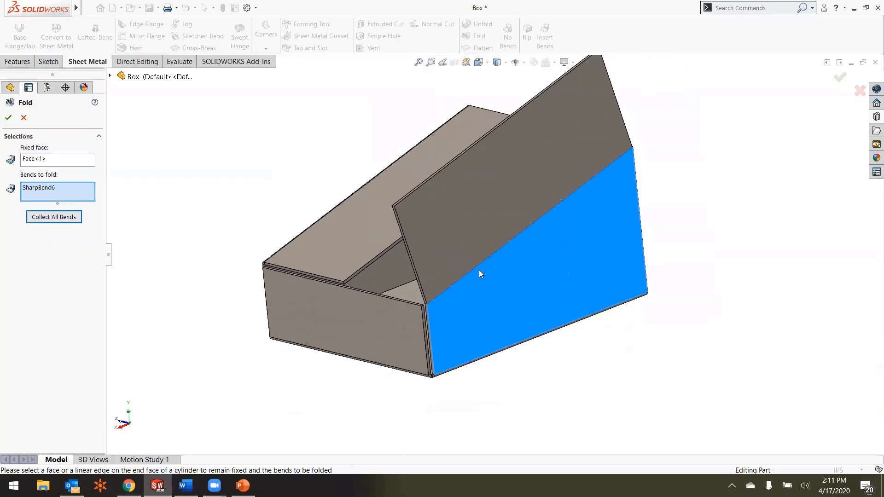
click(8, 117)
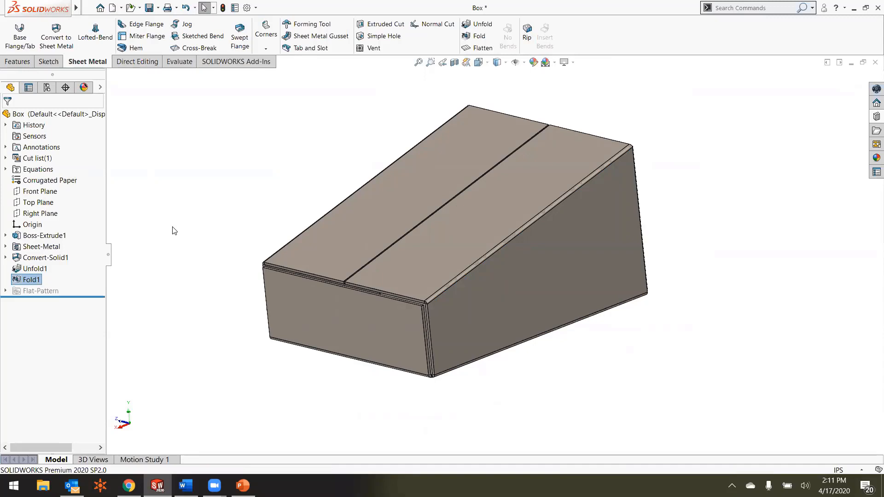
Step: Save the box part and switch to the PowerPoint slide on sheet metal functionality
click(149, 7)
key(alt+Tab)
key(alt+Tab)
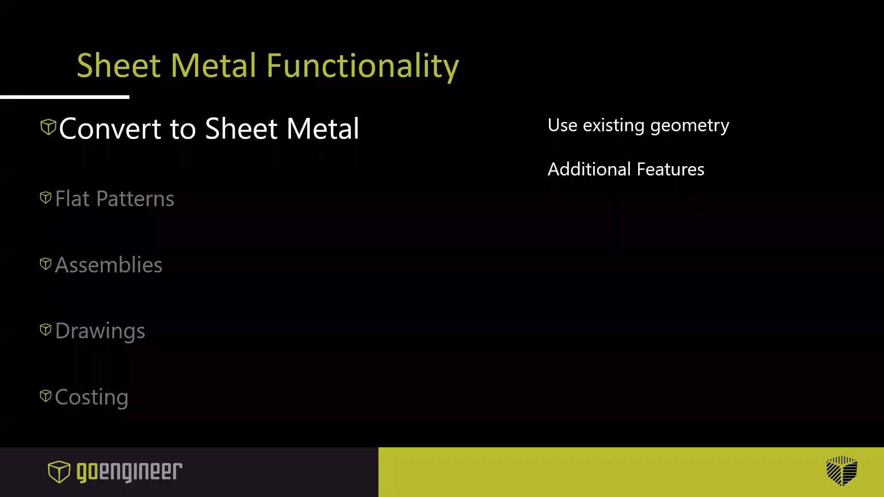
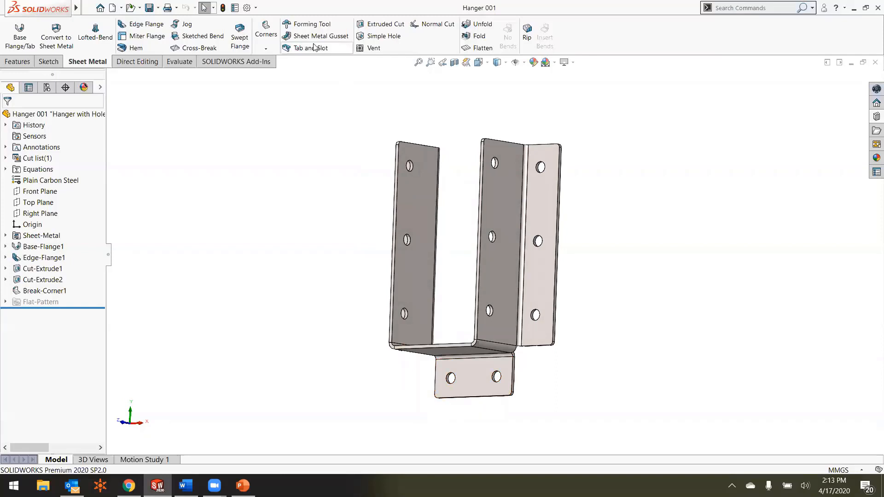
Step: Add a sheet metal gusset across the lower flange's bend, offset 21 mm from its edge point, with 10 mm indent depth and 5 mm width
click(314, 37)
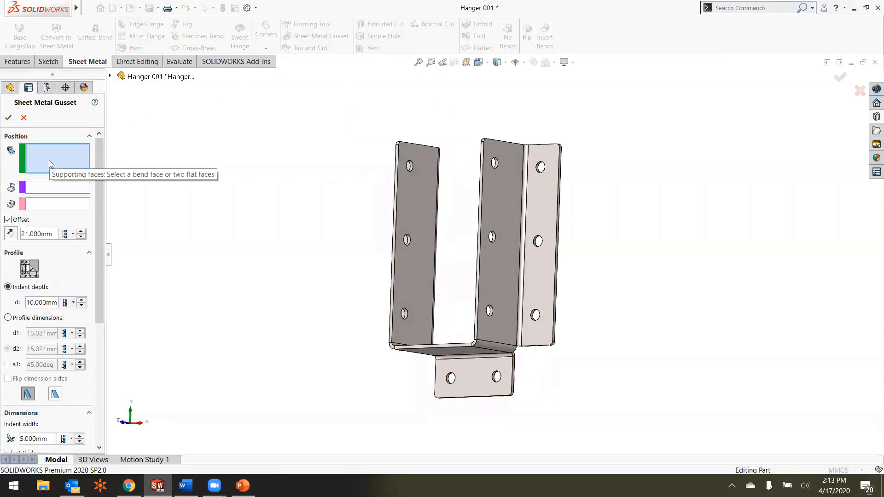
scroll(465, 361, down, 5)
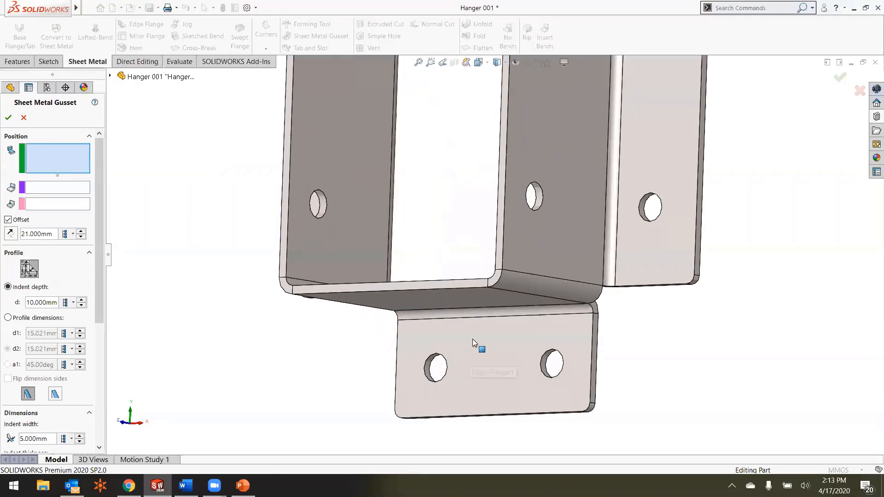
click(478, 313)
scroll(449, 260, up, 2)
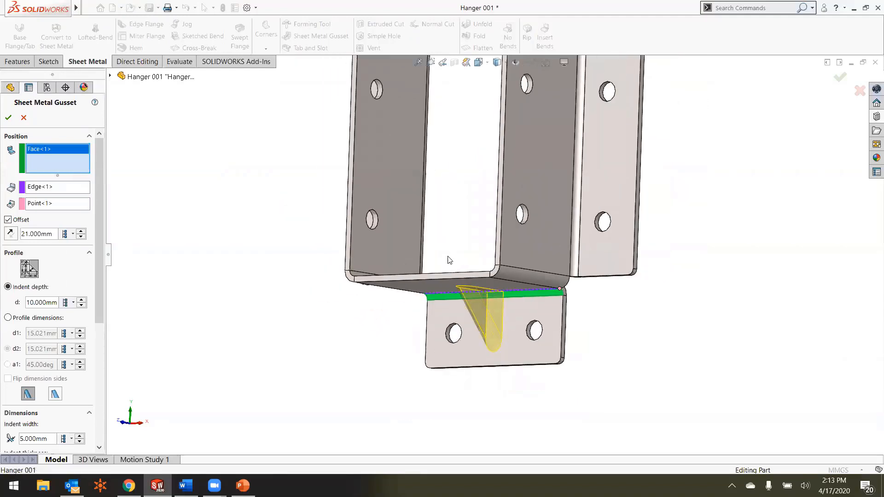
middle_drag(449, 260, 459, 253)
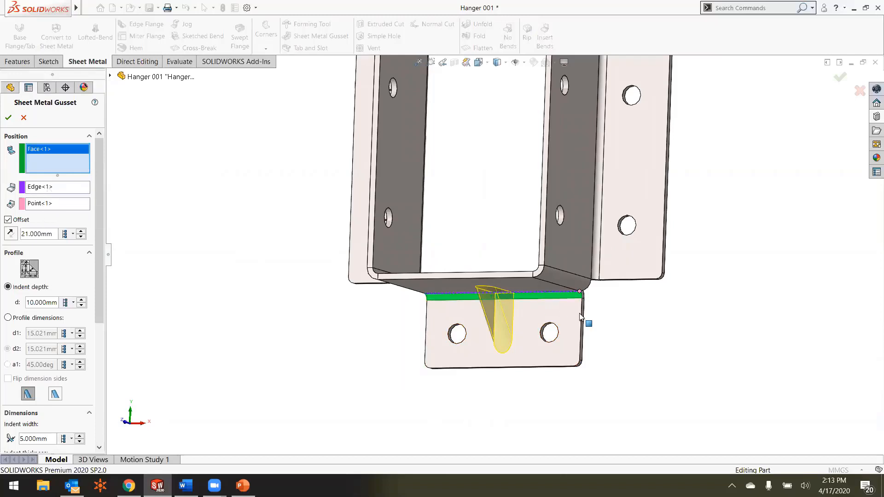
scroll(580, 317, down, 5)
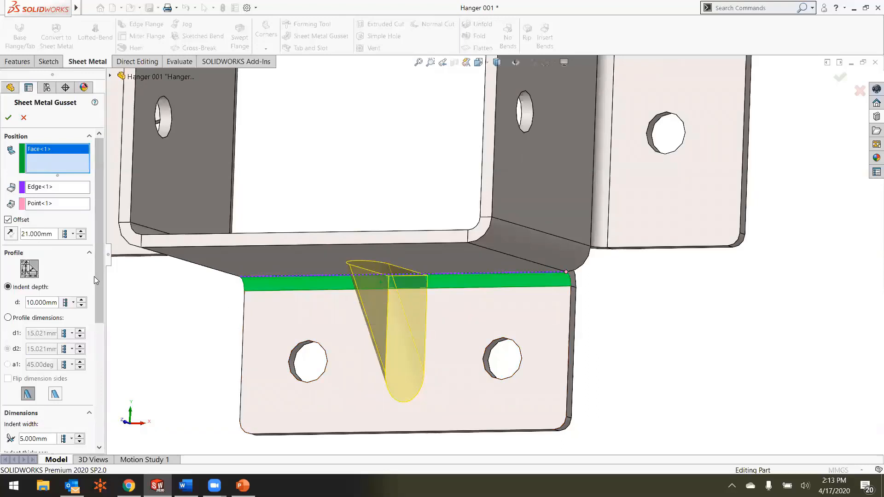
drag(97, 274, 157, 289)
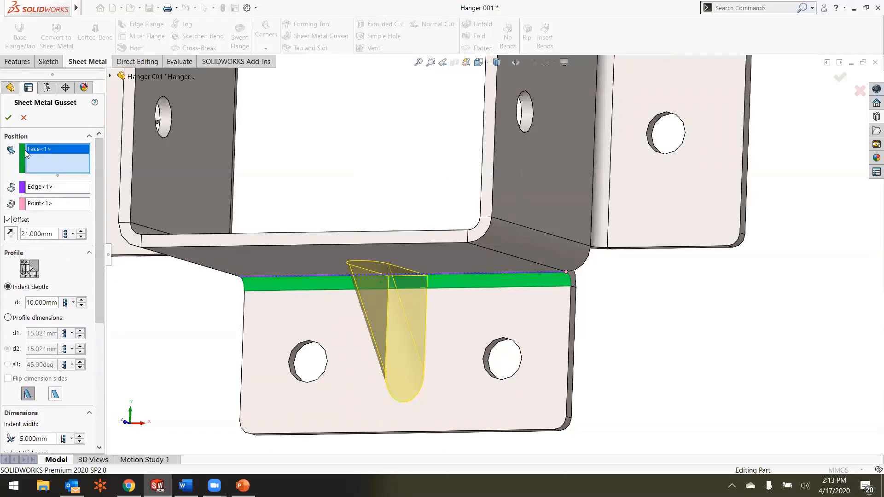
click(9, 120)
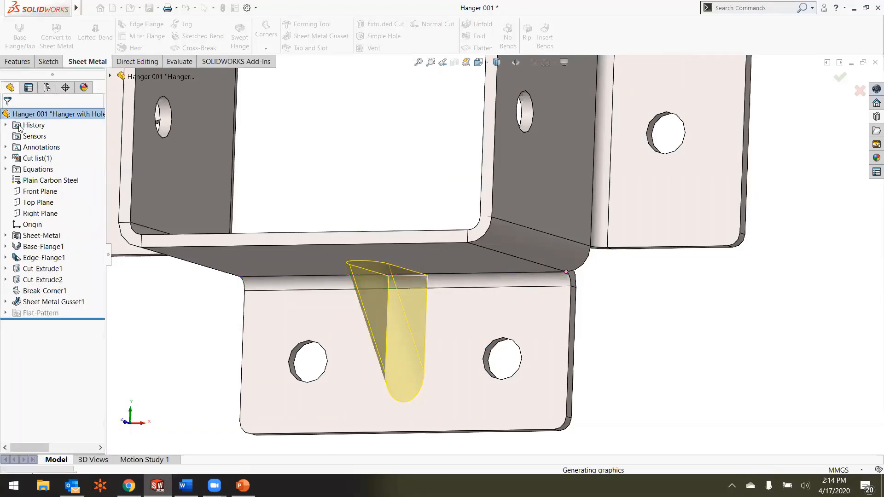
Step: Examine the new gusset from the front of the lower flange and its indent from inside the hanger's base
scroll(366, 225, up, 3)
scroll(365, 223, up, 1)
mouse_move(366, 223)
middle_down()
mouse_move(376, 209)
mouse_move(379, 231)
middle_up()
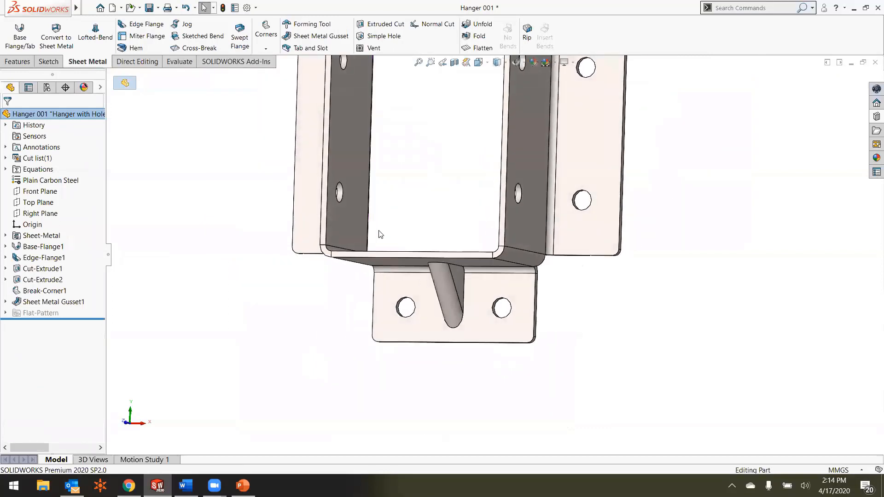
scroll(463, 284, down, 1)
scroll(444, 282, up, 1)
middle_drag(444, 282, 452, 274)
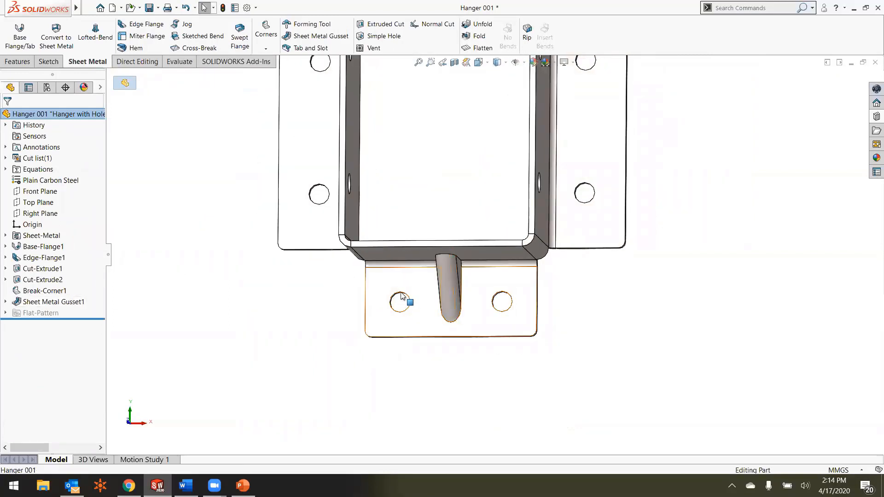
scroll(458, 287, down, 2)
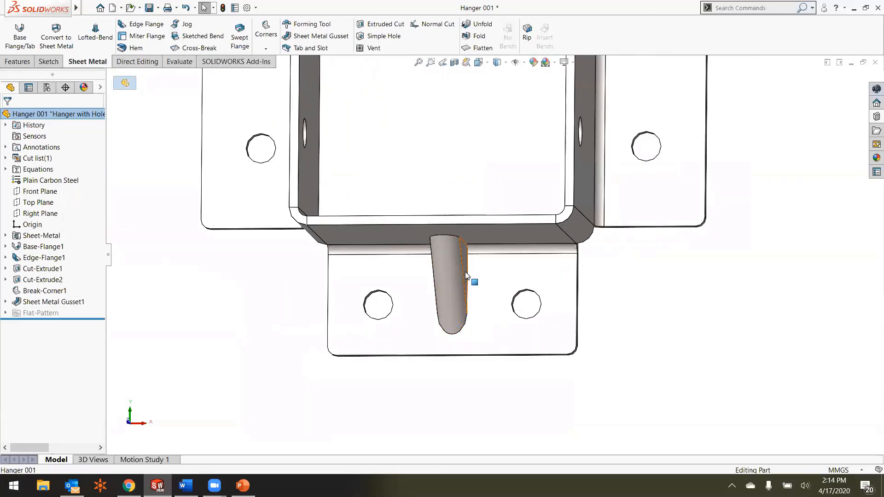
middle_drag(465, 271, 459, 289)
middle_drag(471, 211, 464, 275)
scroll(456, 239, down, 3)
middle_drag(449, 215, 441, 232)
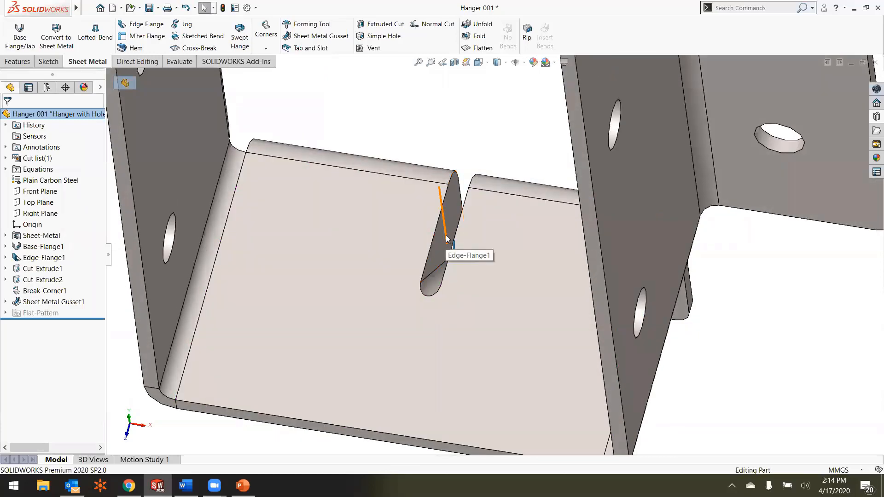
scroll(445, 235, up, 8)
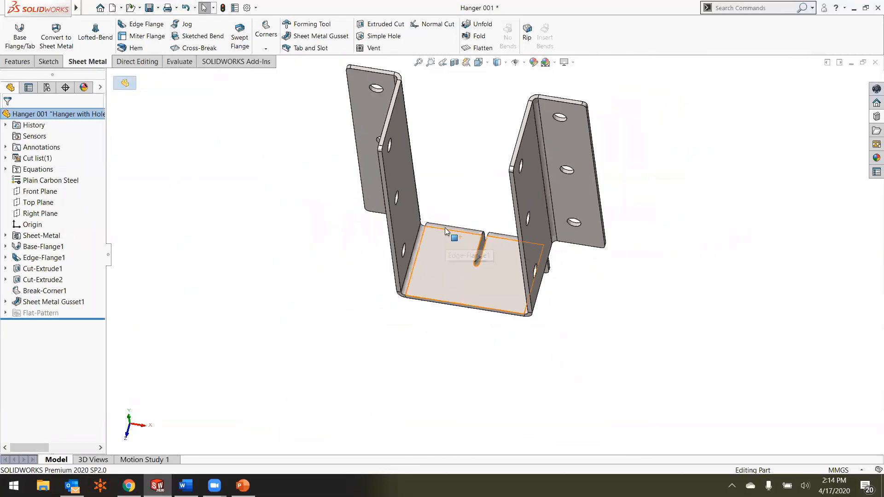
middle_drag(445, 234, 451, 122)
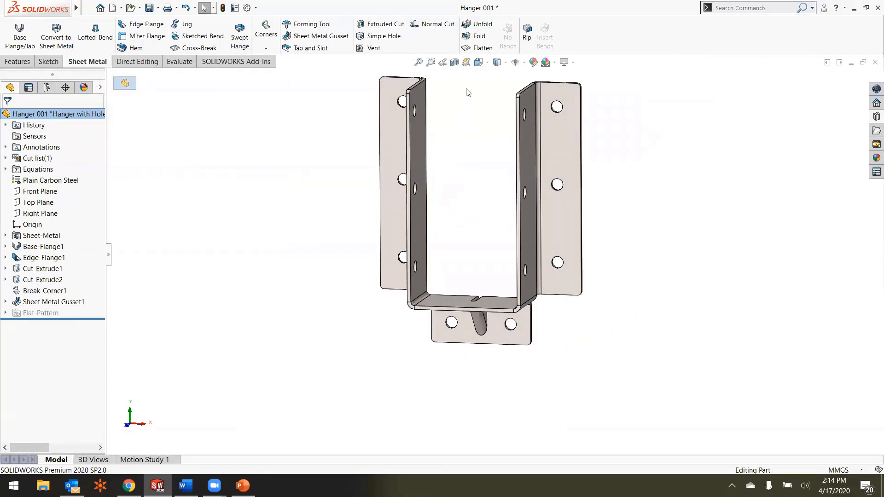
Step: Flatten the hanger to inspect the gusset profile on the flat pattern, and return the part to its folded state
click(479, 48)
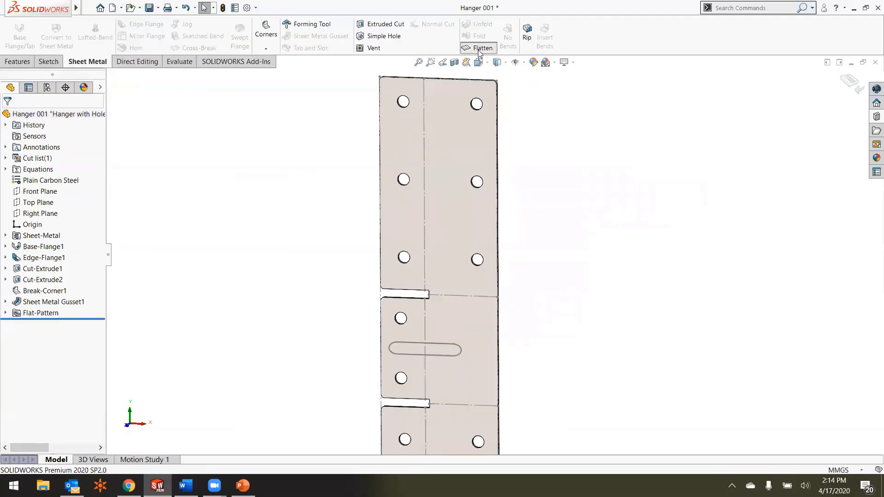
scroll(464, 176, up, 5)
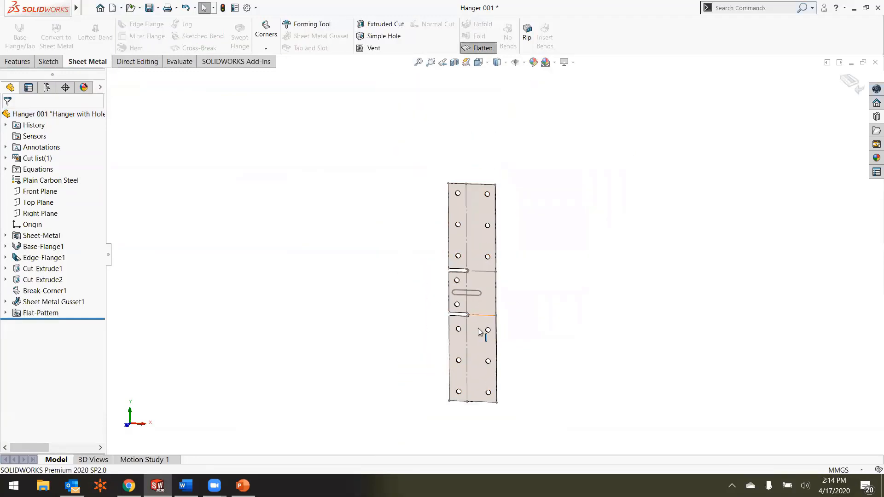
scroll(482, 350, down, 2)
middle_drag(490, 208, 457, 213)
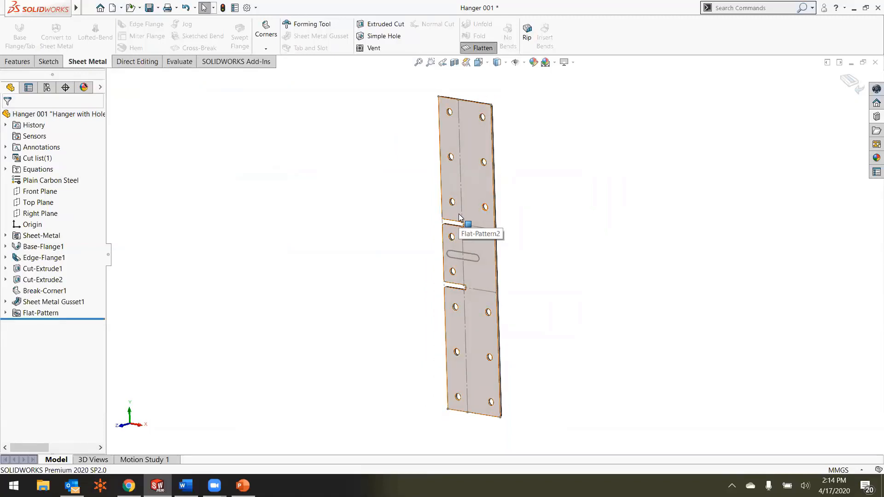
scroll(477, 259, down, 3)
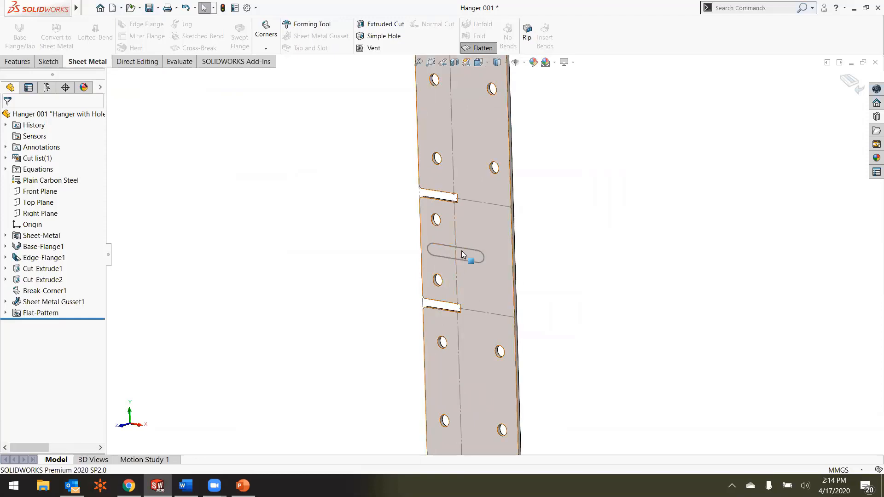
scroll(473, 255, up, 1)
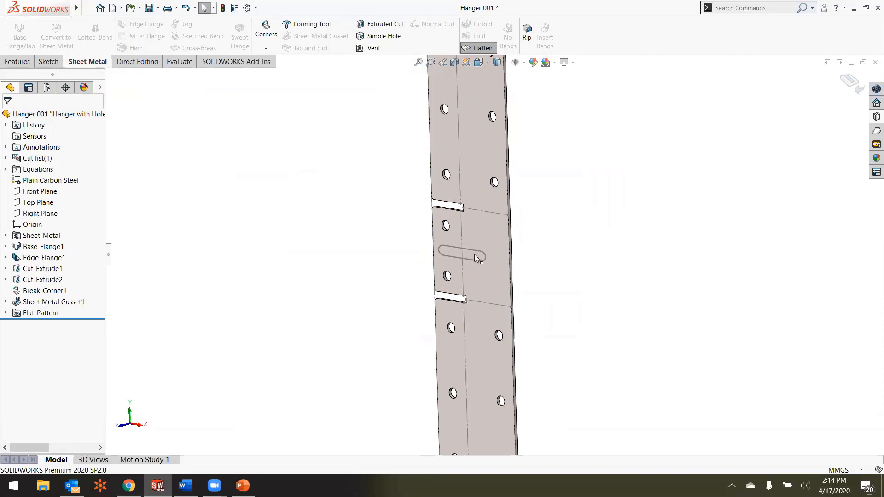
scroll(486, 227, up, 1)
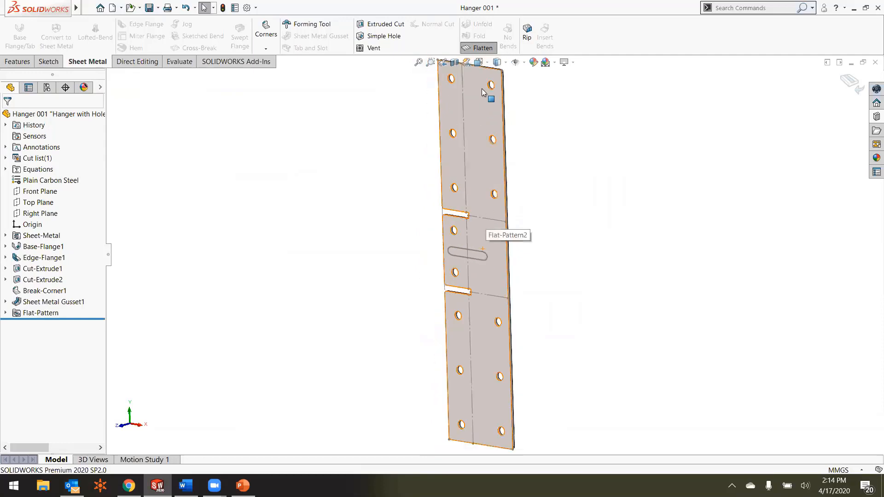
click(477, 50)
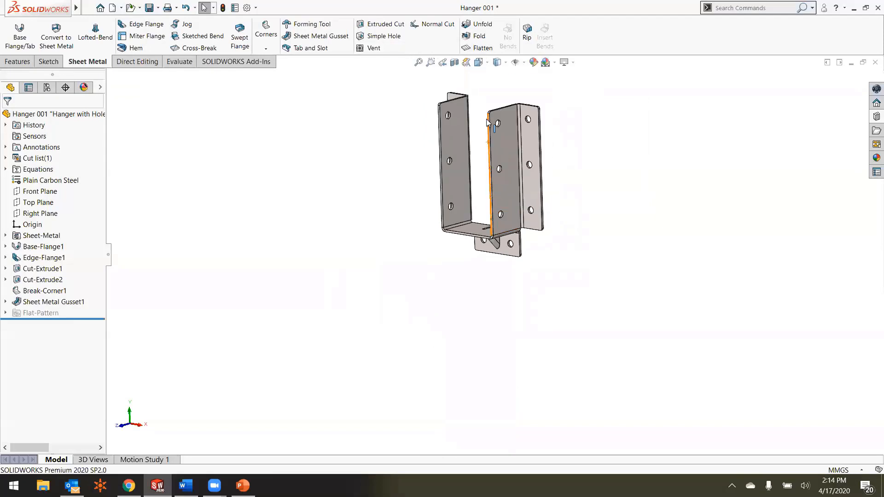
Step: Turn off showing sheet metal gusset profiles when flattened in the document's sheet metal properties
scroll(487, 122, down, 3)
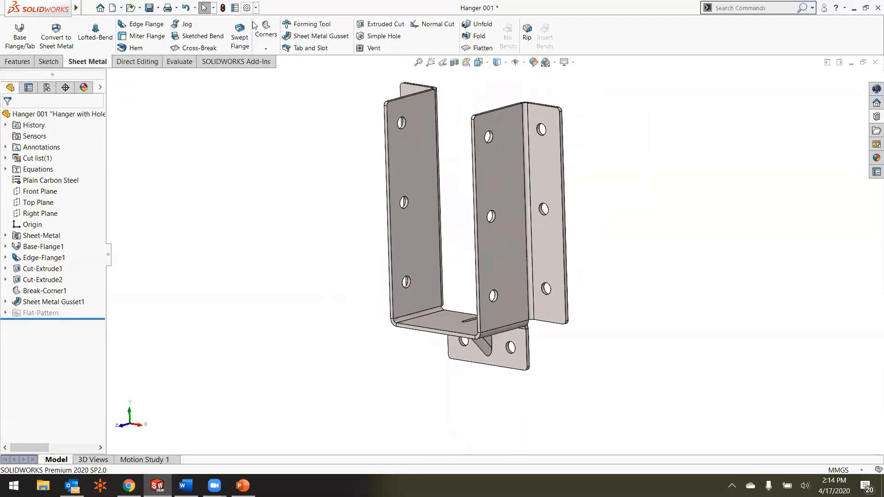
click(247, 8)
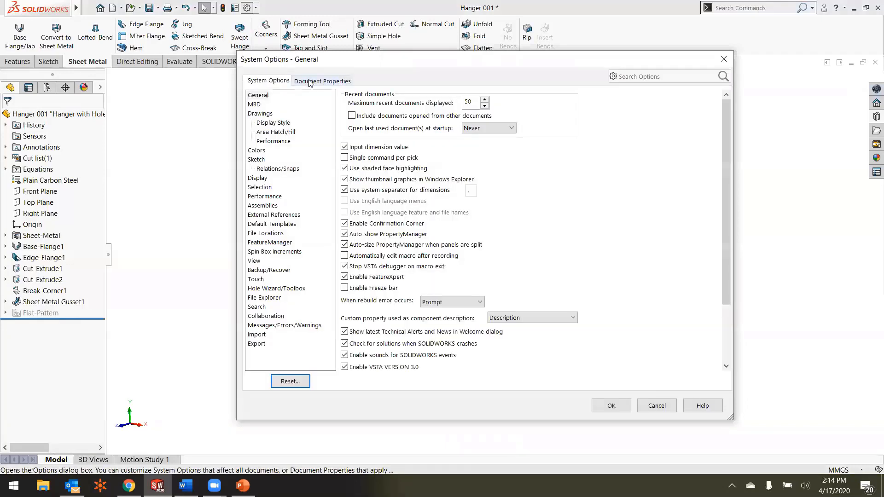
click(310, 81)
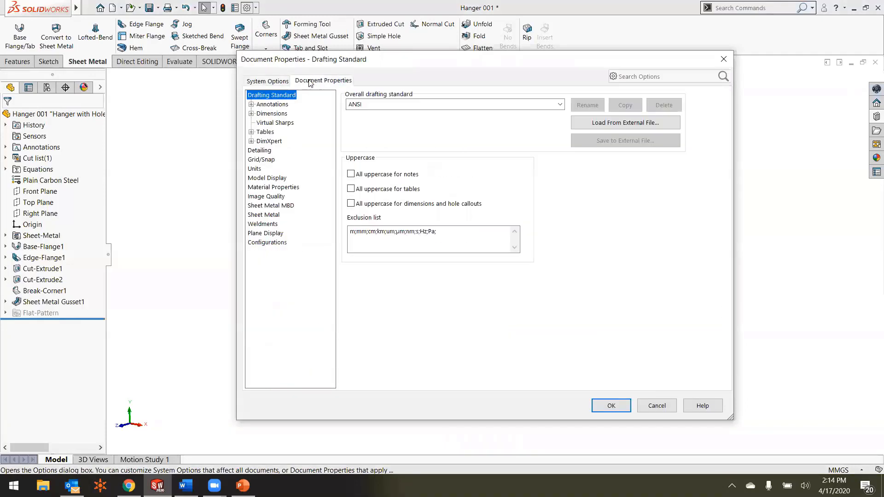
click(276, 216)
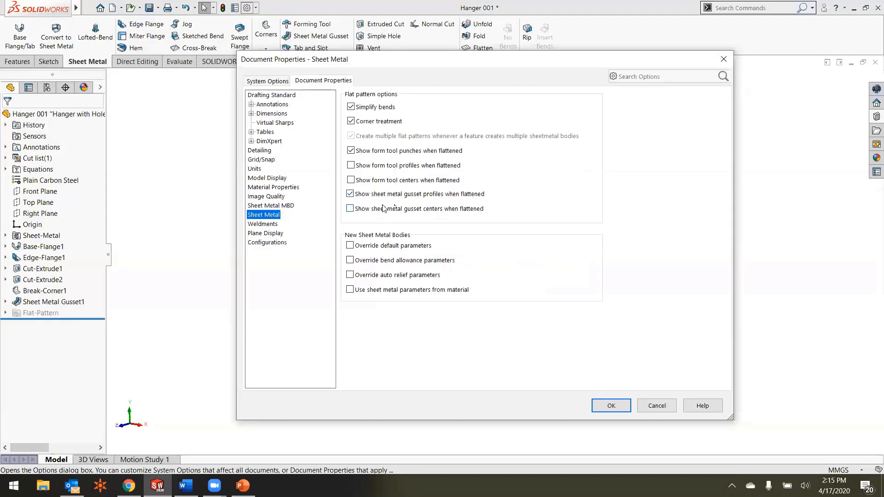
click(350, 194)
click(605, 406)
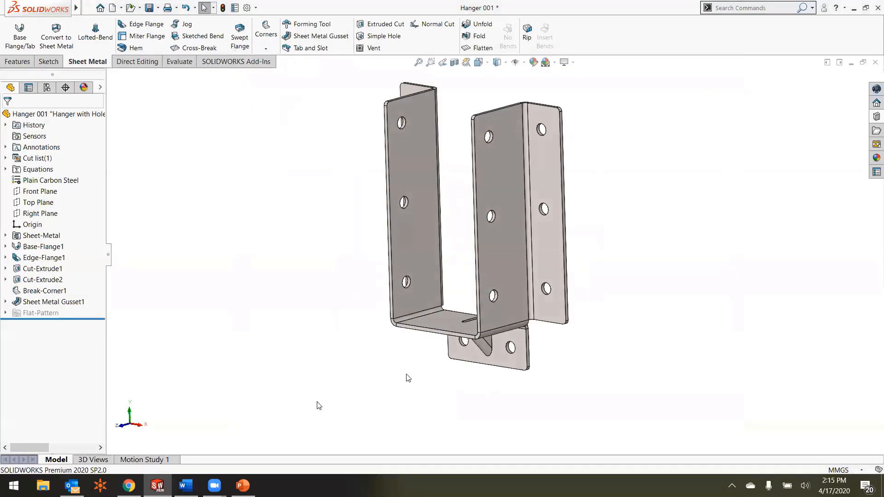
Step: Close the Outlook window running in the background
right_click(72, 486)
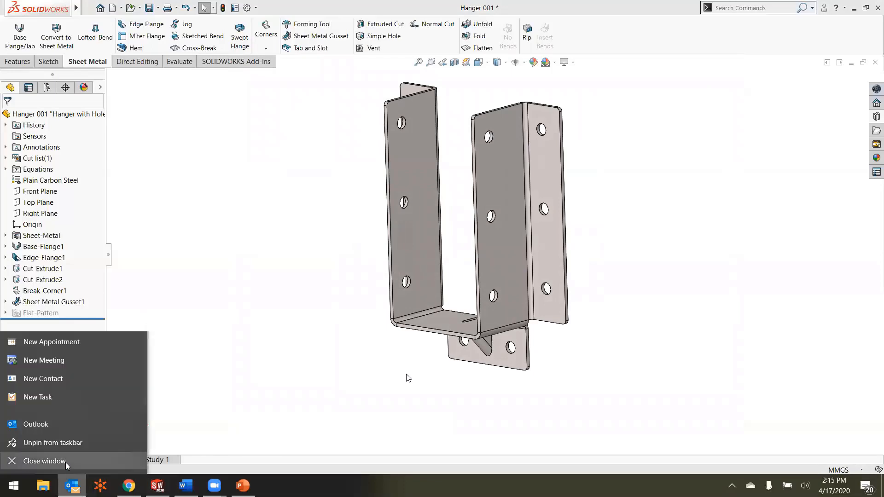
click(66, 464)
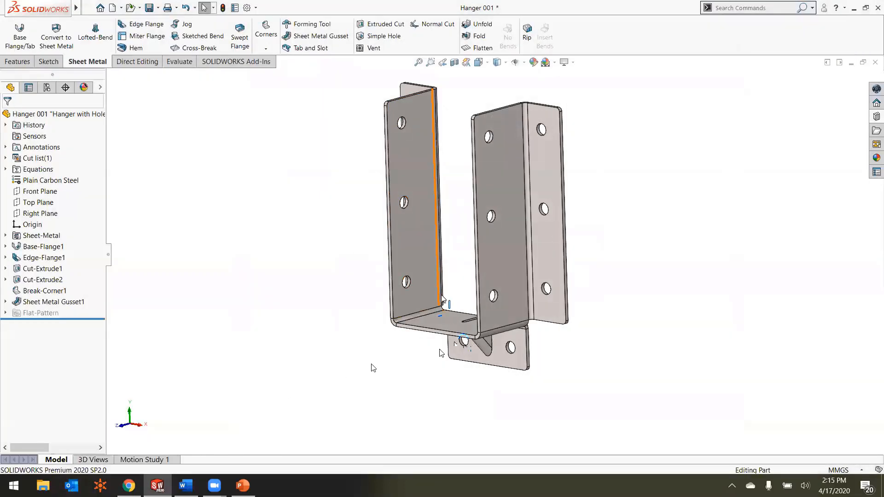
Step: Flatten the hanger again to check the gusset area with its profile display turned off, and restore the folded part
click(470, 47)
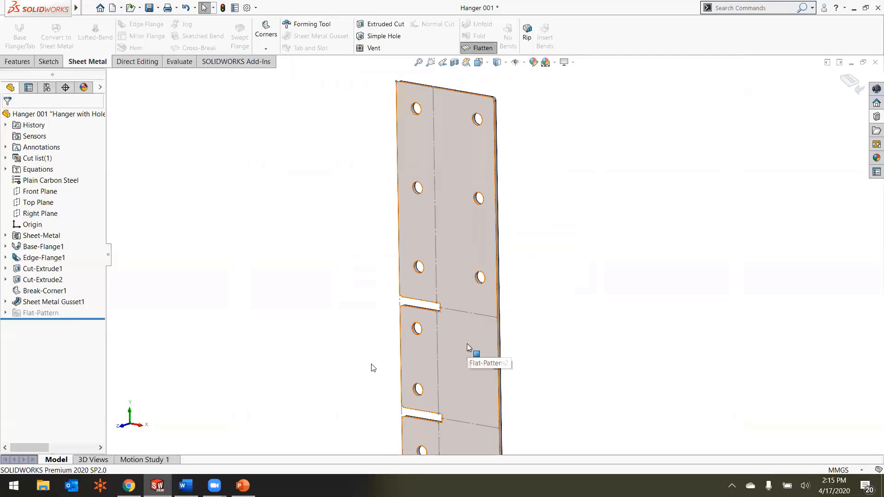
scroll(467, 344, up, 2)
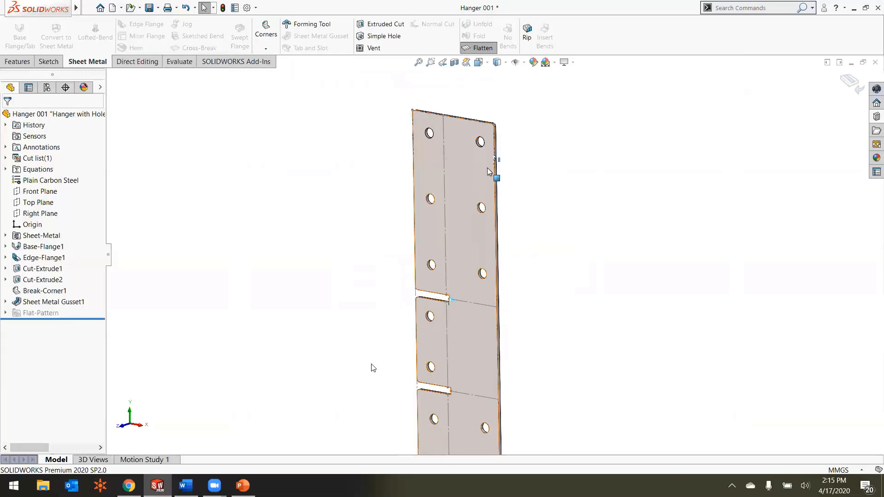
middle_drag(493, 173, 479, 237)
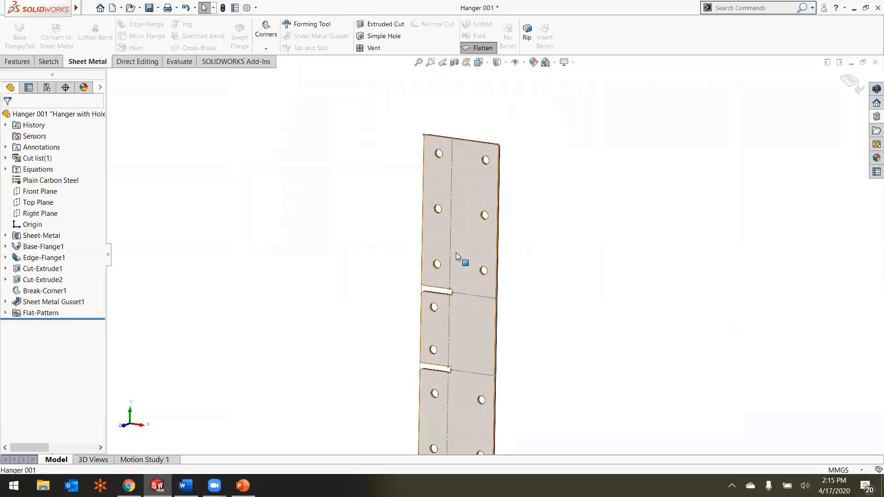
scroll(456, 252, up, 3)
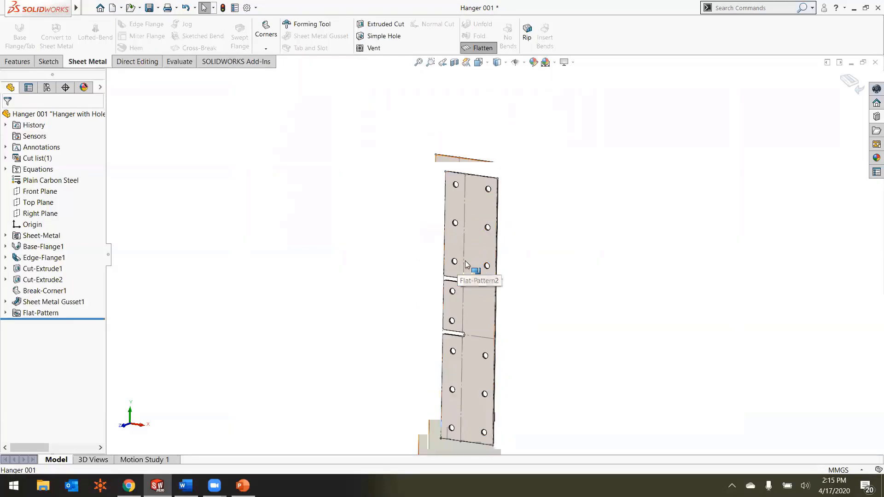
middle_drag(492, 253, 483, 249)
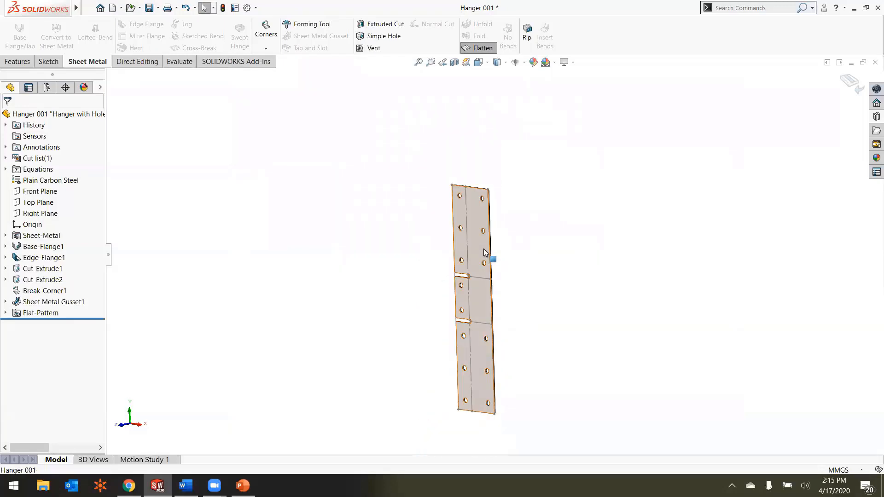
scroll(488, 275, down, 1)
scroll(469, 233, down, 2)
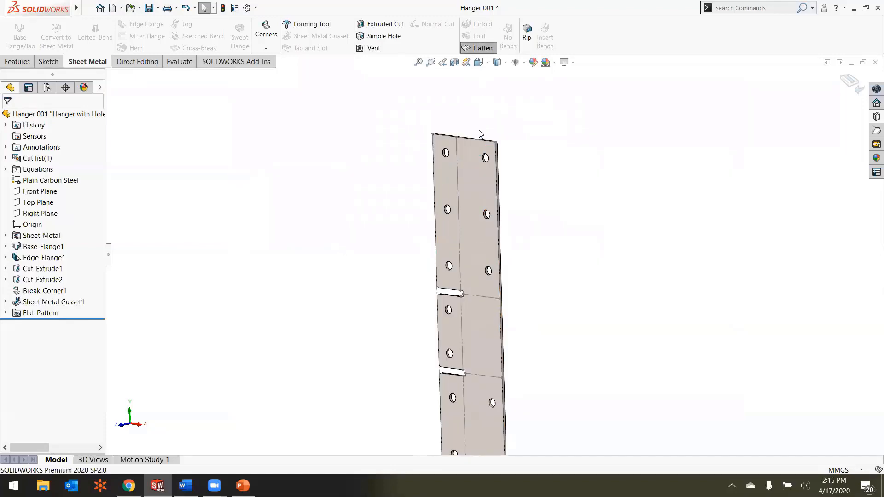
click(477, 48)
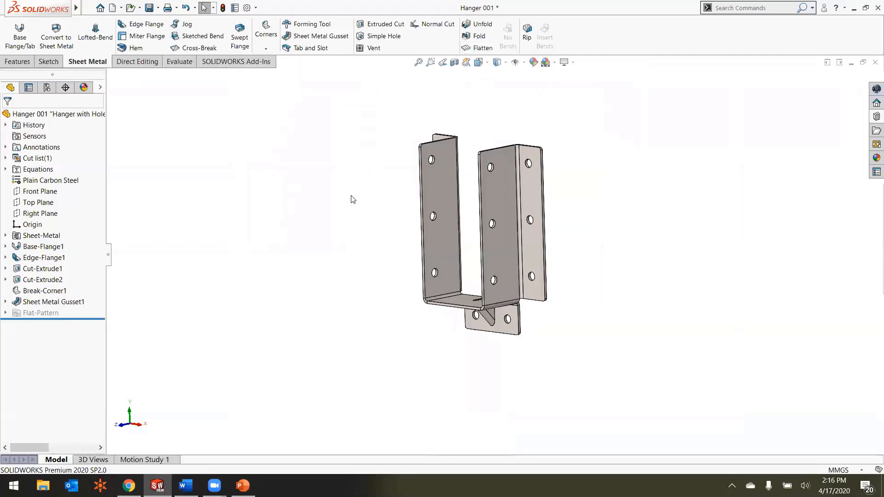
Step: Change the flat pattern's fixed face to the inside face of the hanger's bottom web, and flatten the part
click(5, 313)
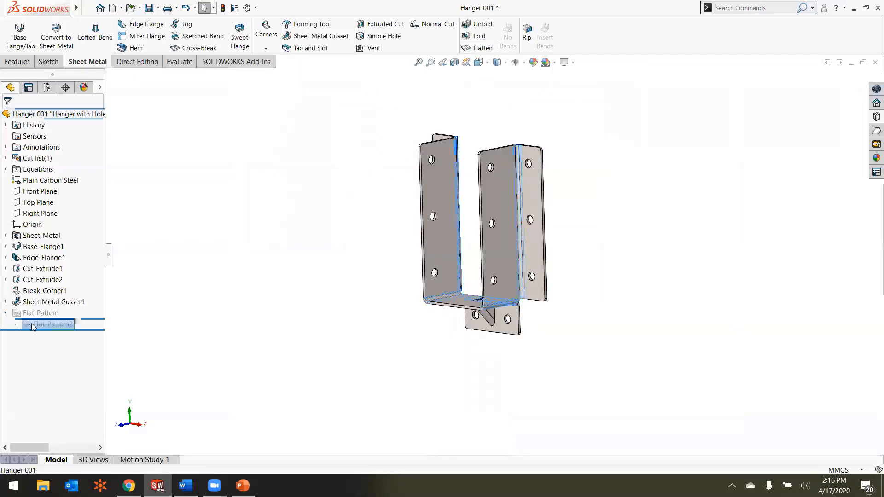
click(31, 323)
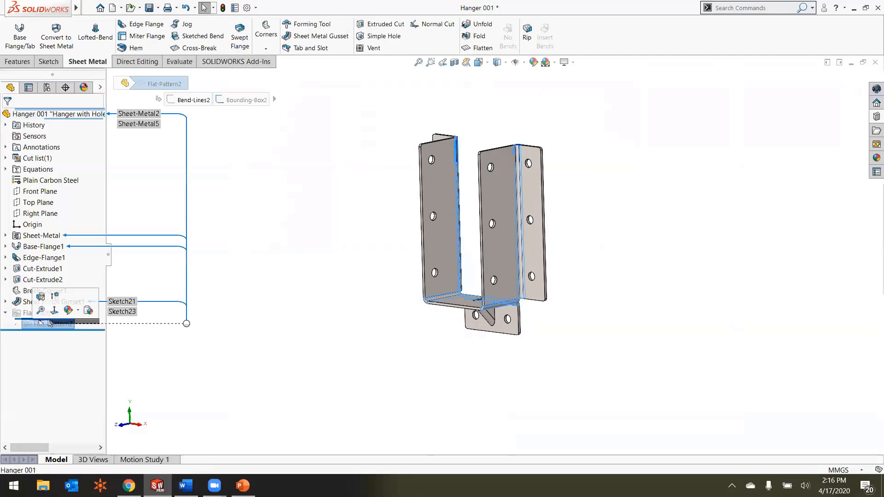
click(41, 298)
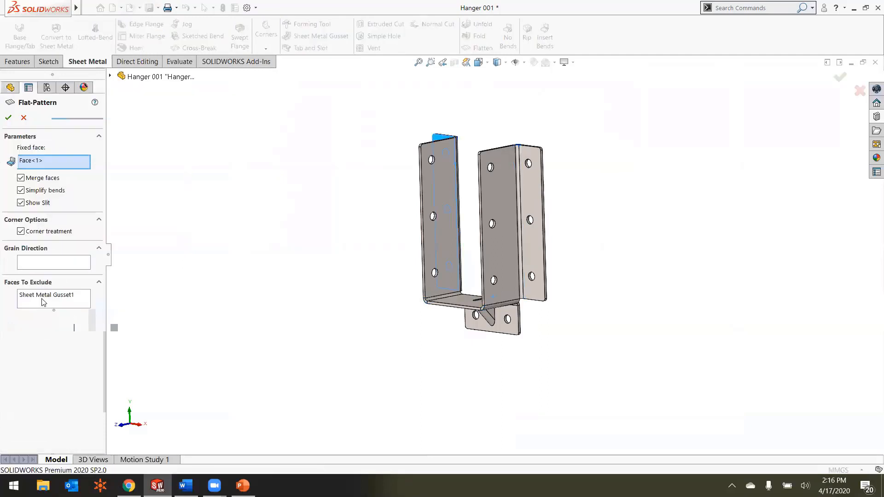
click(36, 162)
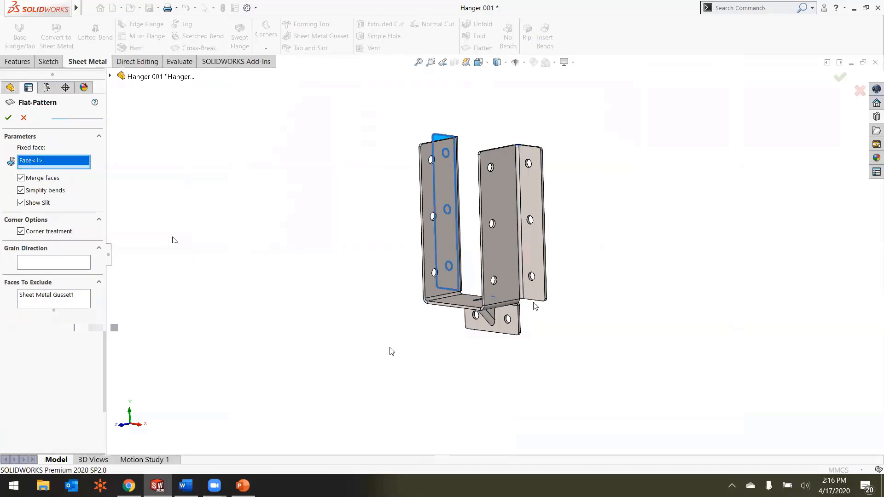
scroll(487, 184, down, 5)
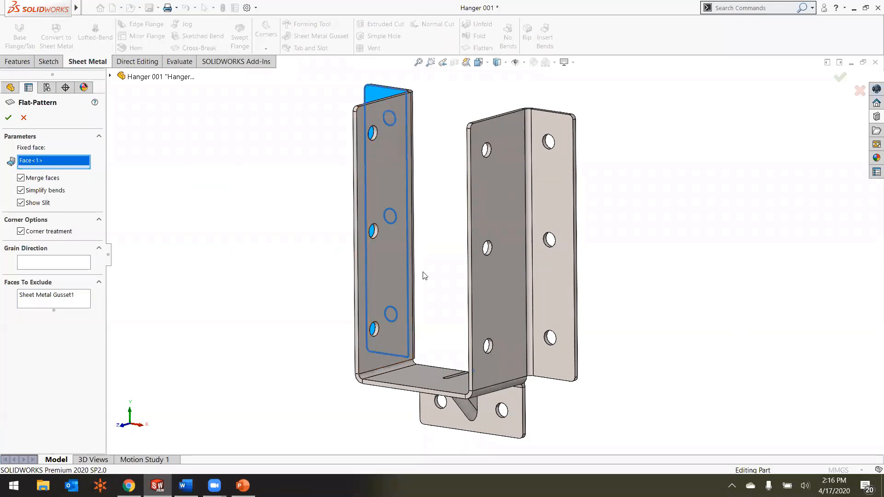
click(413, 381)
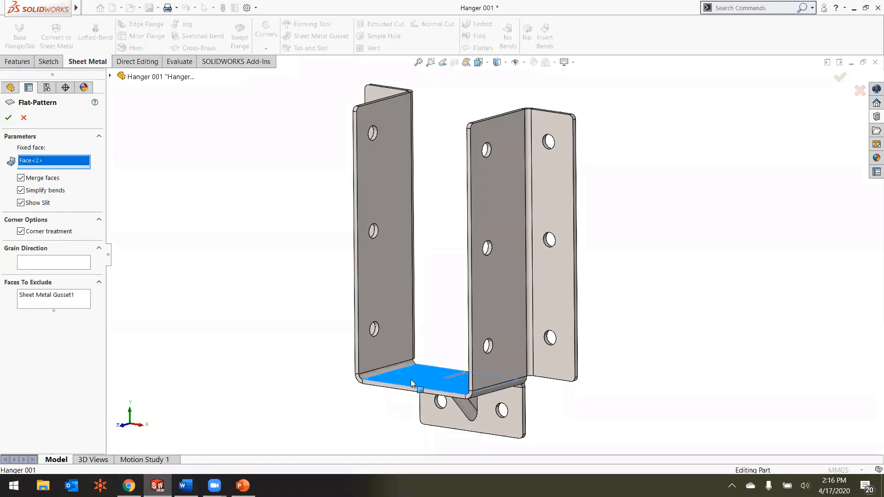
click(8, 119)
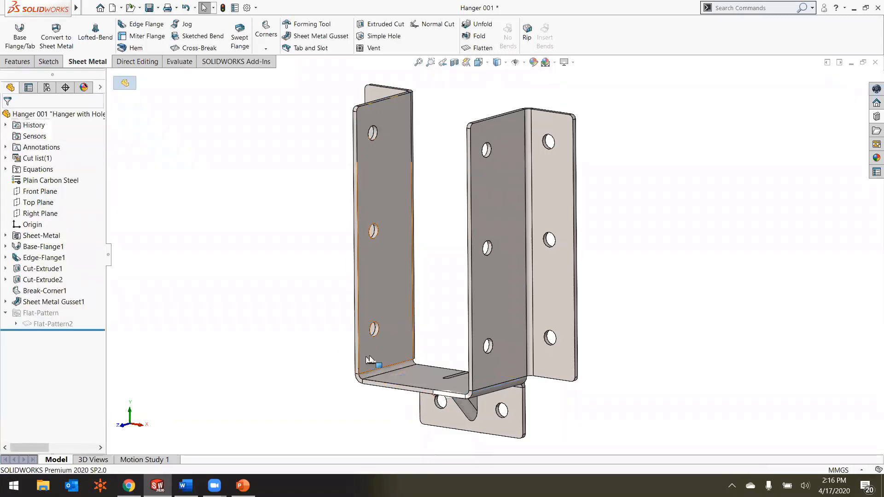
click(479, 47)
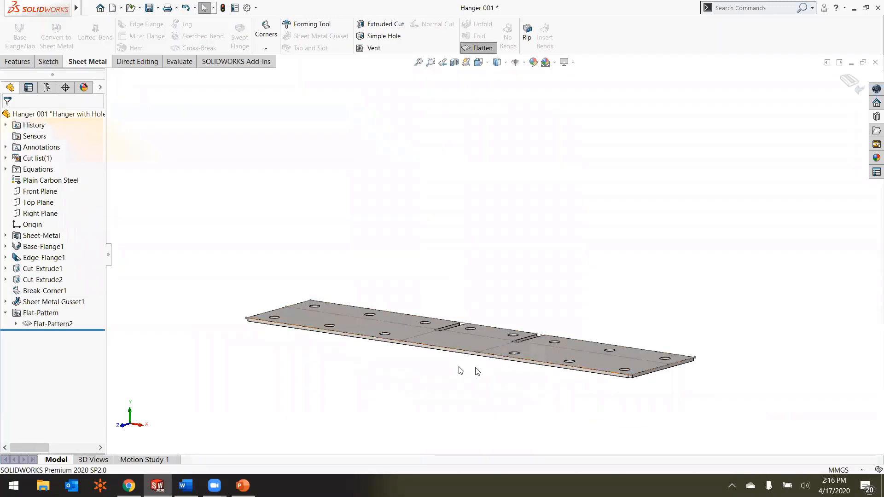
middle_drag(462, 362, 464, 383)
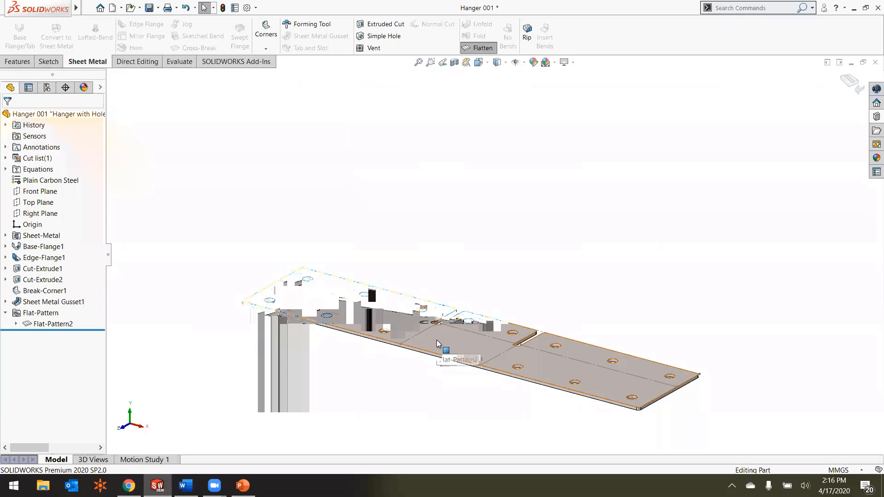
Step: Export the flat pattern to DXF as Hanger 001 in the Sheet Metal folder, using the Sheet metal export type with geometry only
right_click(438, 343)
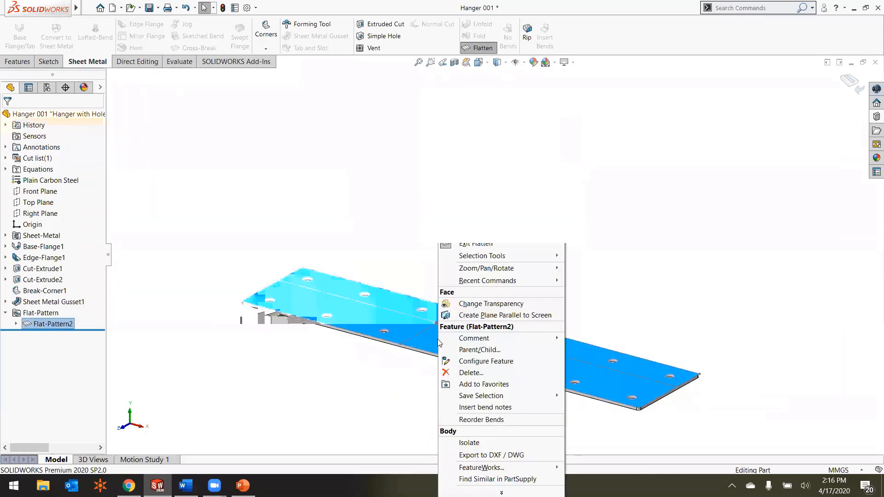
click(483, 456)
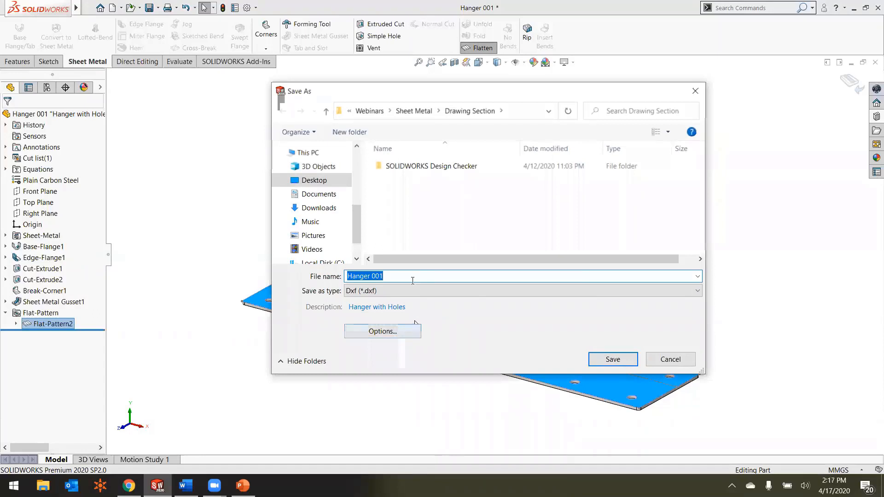
click(422, 113)
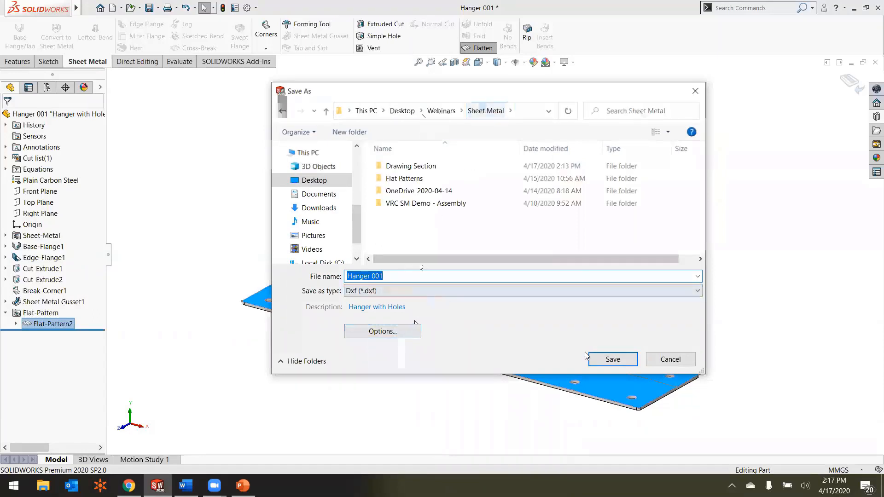
click(612, 359)
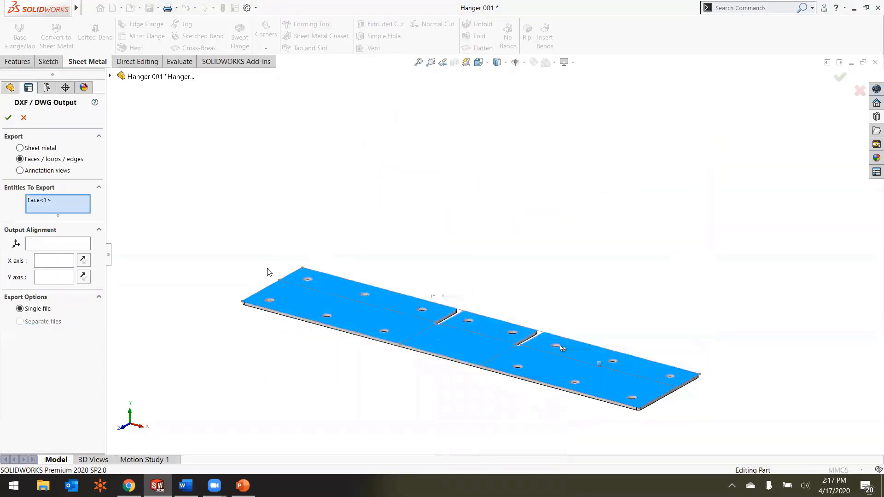
click(19, 148)
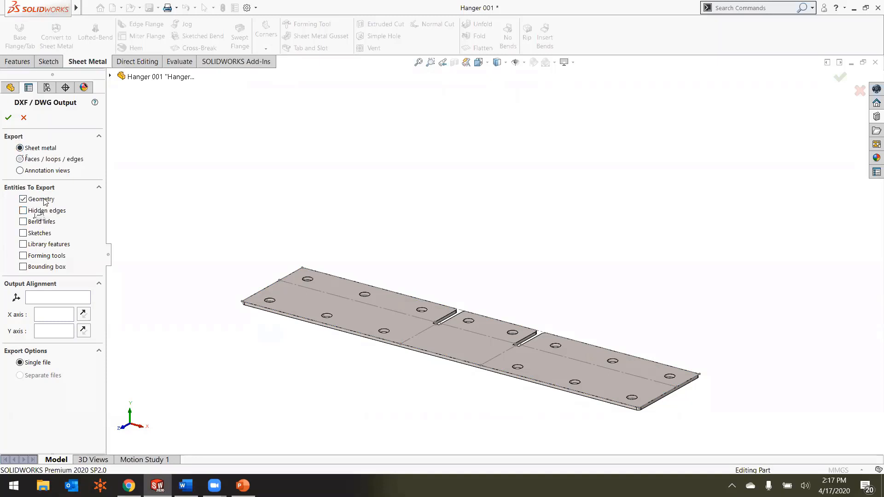
click(8, 118)
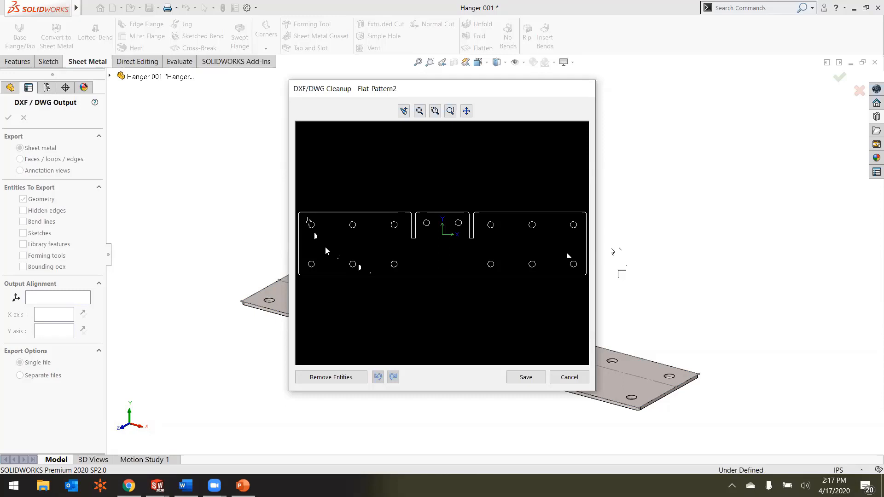
Step: Try removing the two outermost pairs of holes at one end of the DXF cleanup preview, and undo the removal
click(355, 264)
click(332, 377)
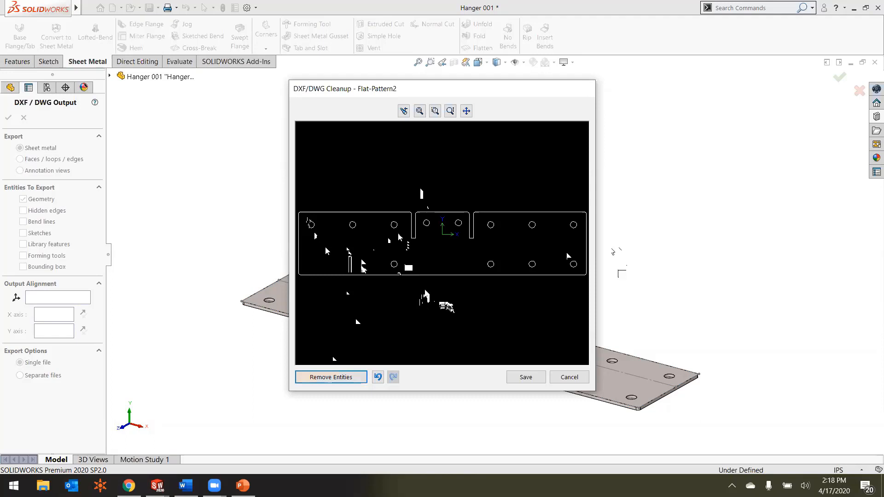
click(377, 376)
click(377, 377)
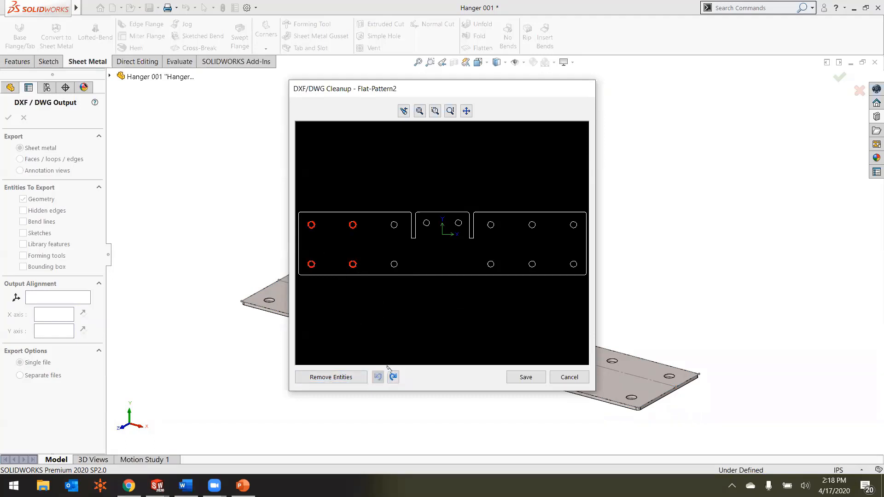
Step: Save the cleaned-up DXF of the flat pattern and return the hanger to its folded state
click(511, 381)
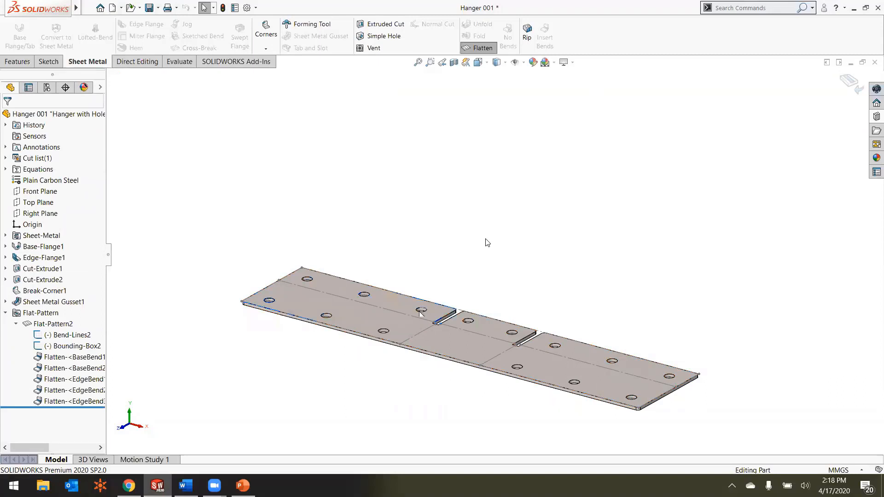
click(849, 83)
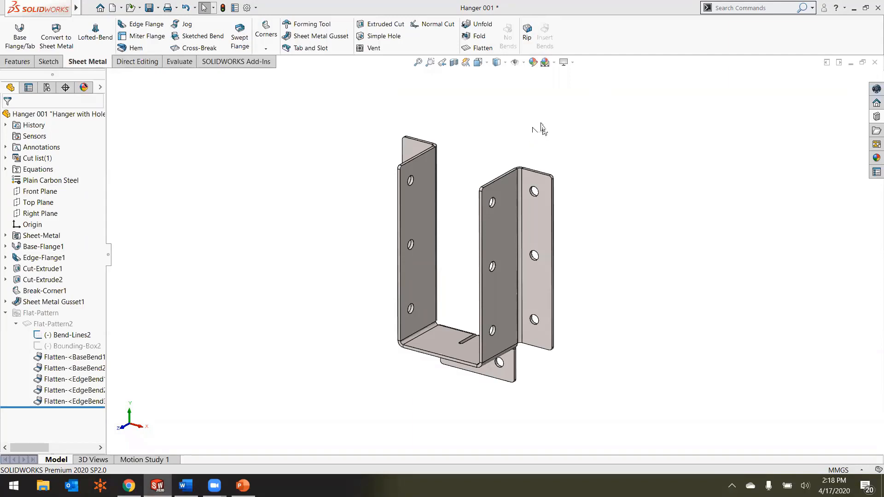
Step: Examine the gusset on the folded hanger from above and below, and switch to the PowerPoint slide show
scroll(478, 336, down, 3)
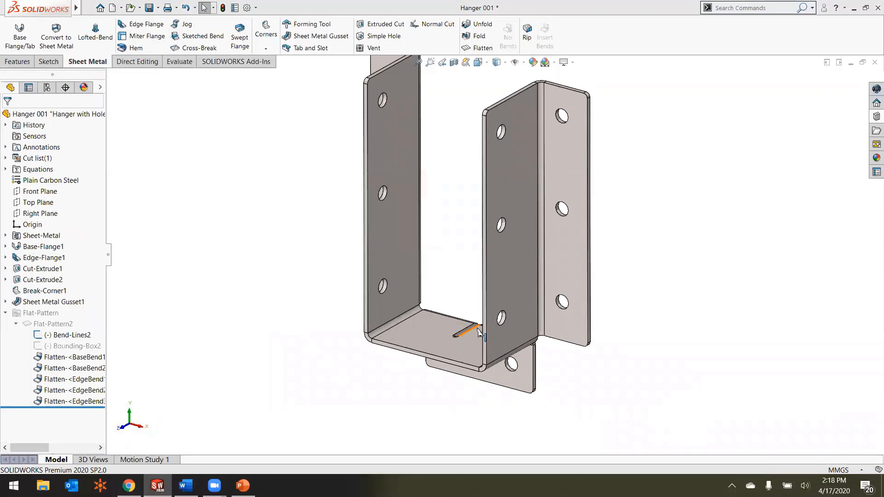
middle_drag(465, 272, 472, 217)
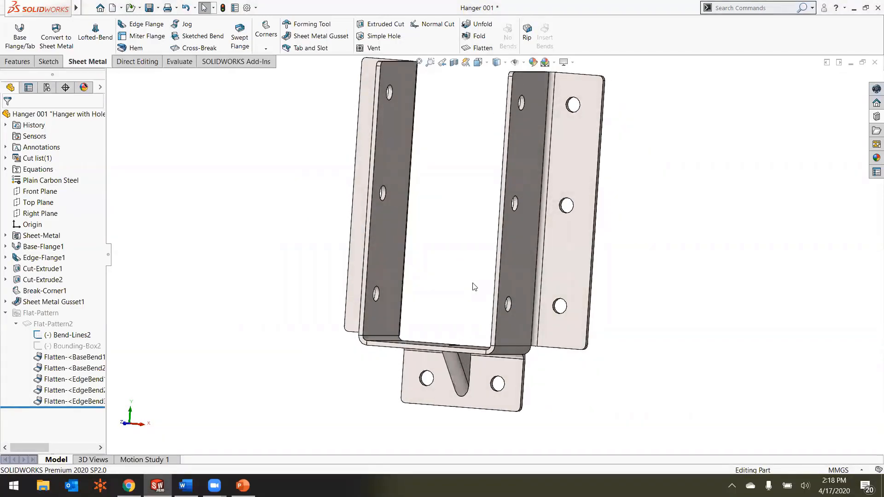
middle_drag(457, 274, 455, 322)
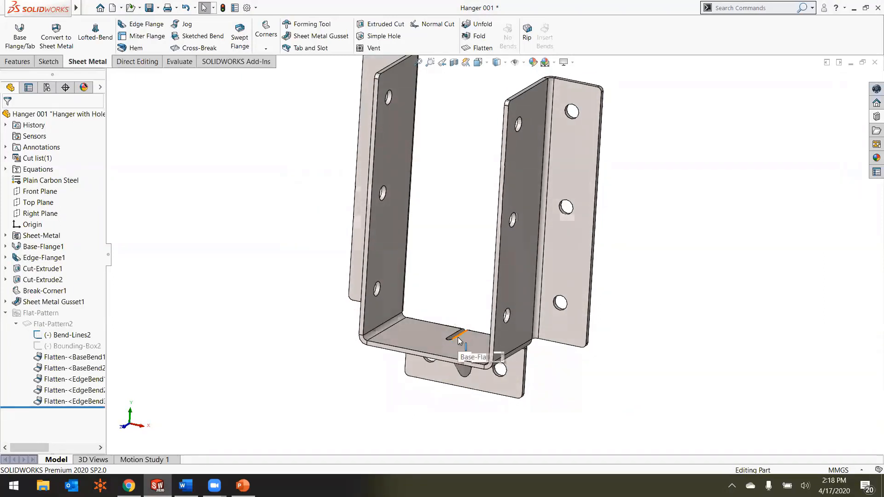
middle_drag(436, 207, 431, 196)
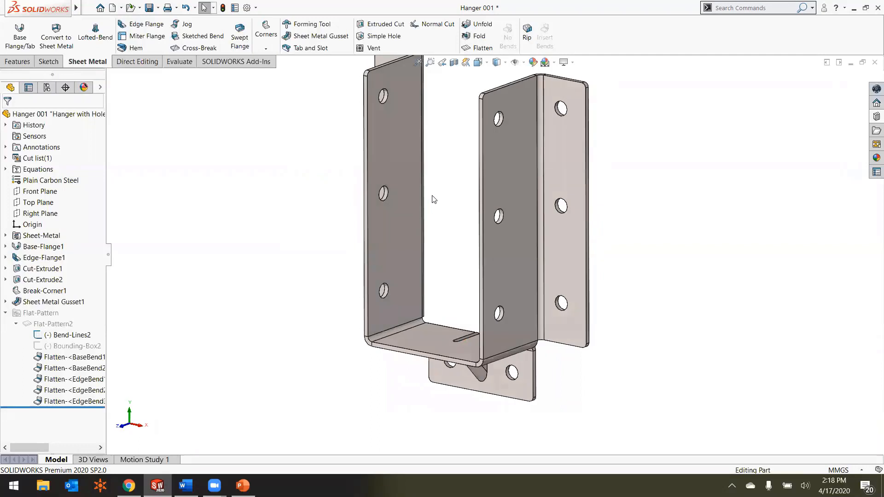
scroll(434, 195, up, 1)
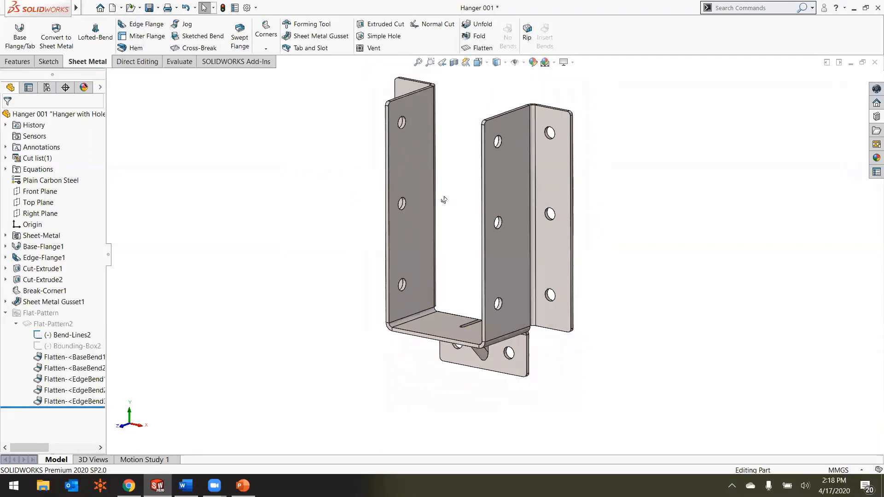
key(alt+Tab)
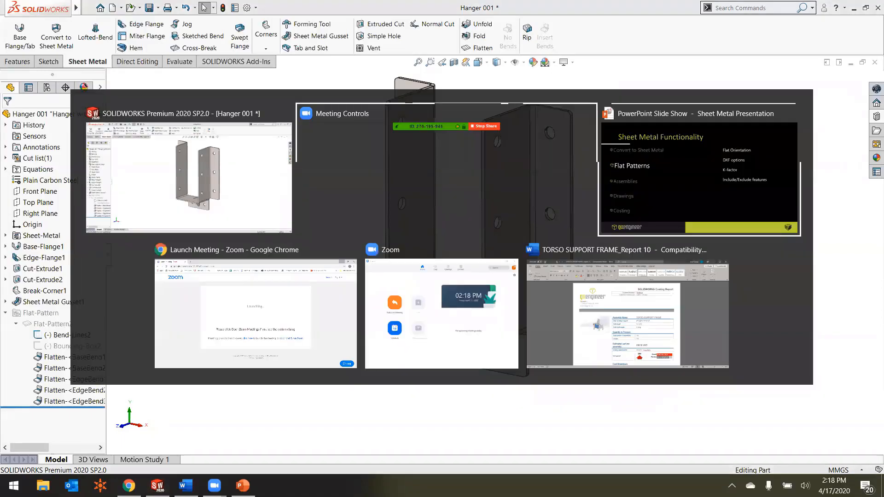
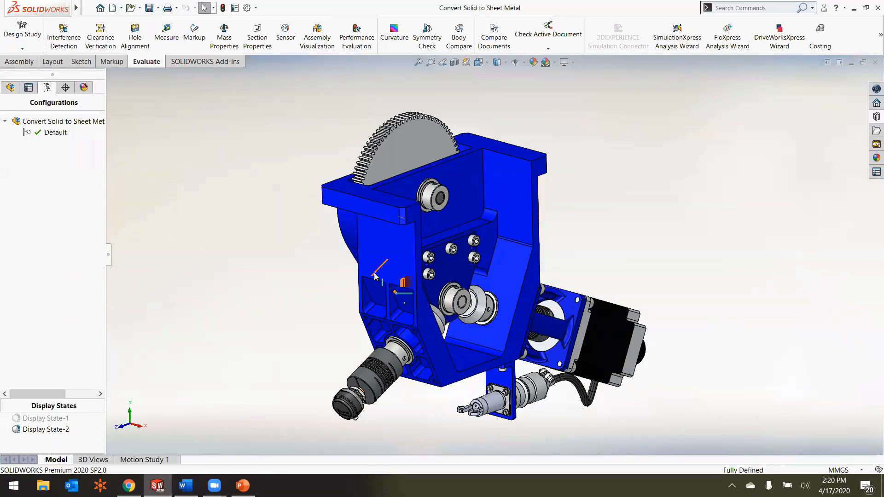
Step: Switch the assembly to Display State-1 and open the Cover part on its own
key(r)
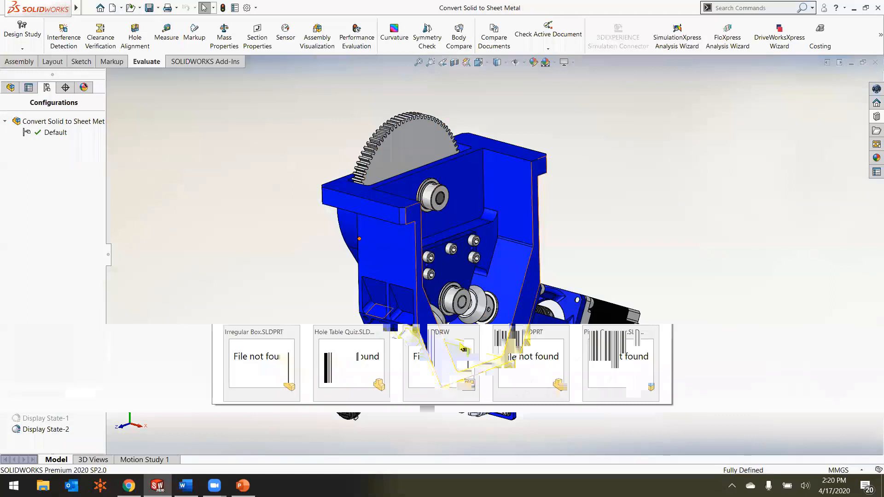
double_click(34, 419)
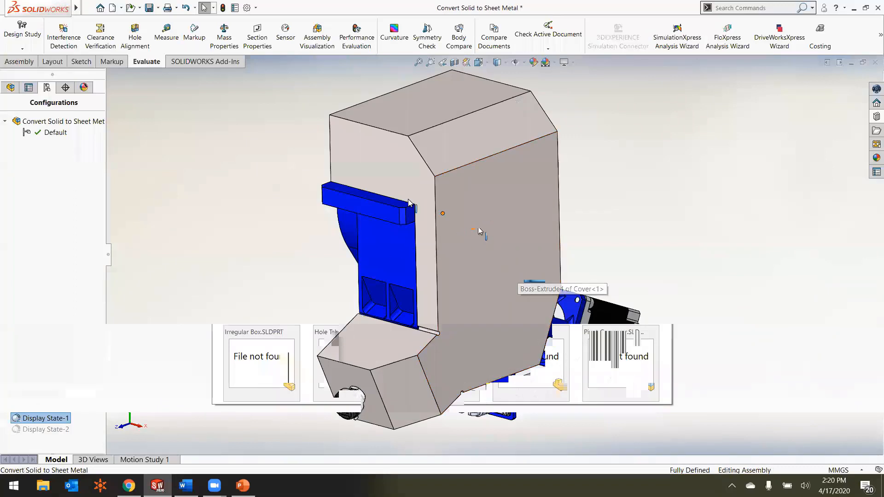
click(332, 126)
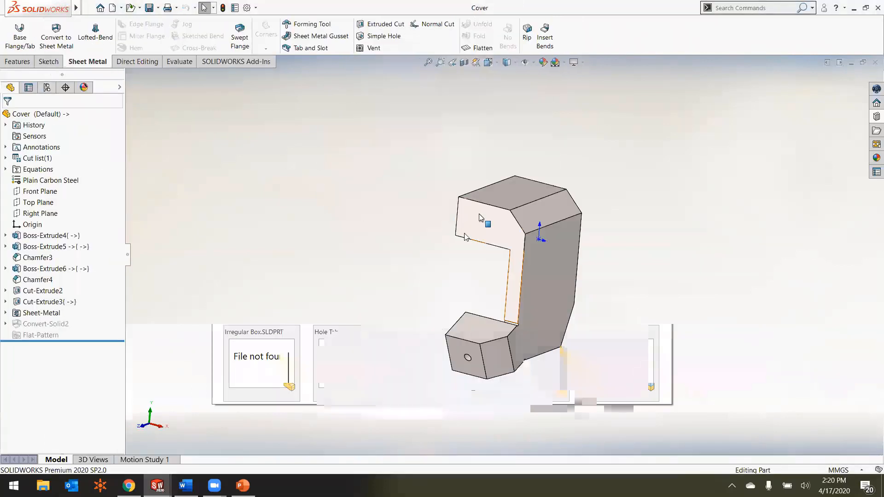
middle_drag(479, 213, 462, 220)
scroll(563, 274, down, 3)
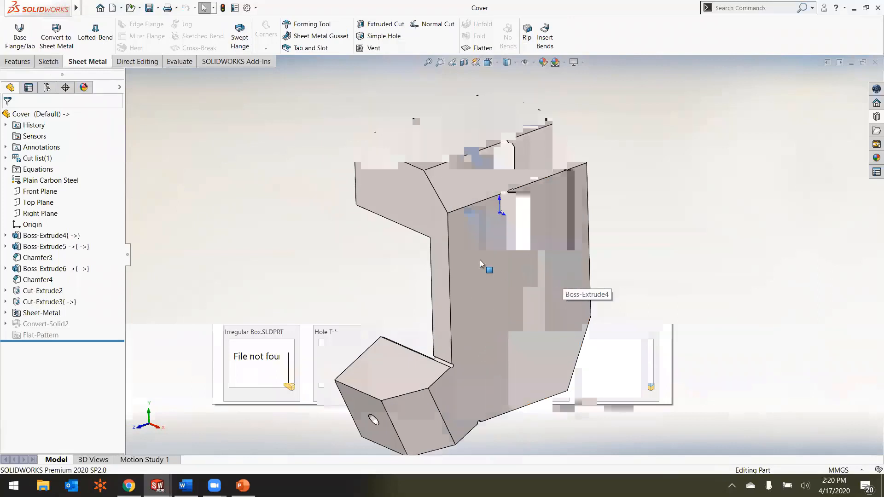
scroll(479, 259, up, 1)
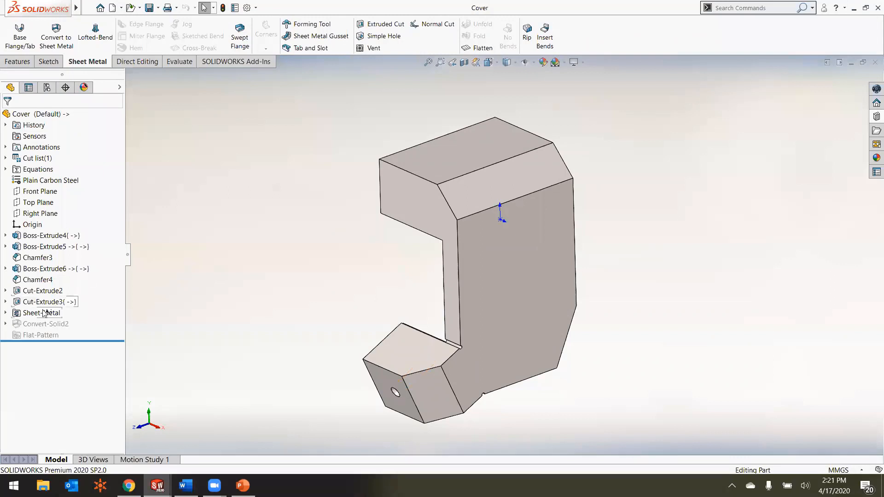
Step: Activate the cover's Complete configuration and examine the converted sheet metal body
mouse_move(44, 313)
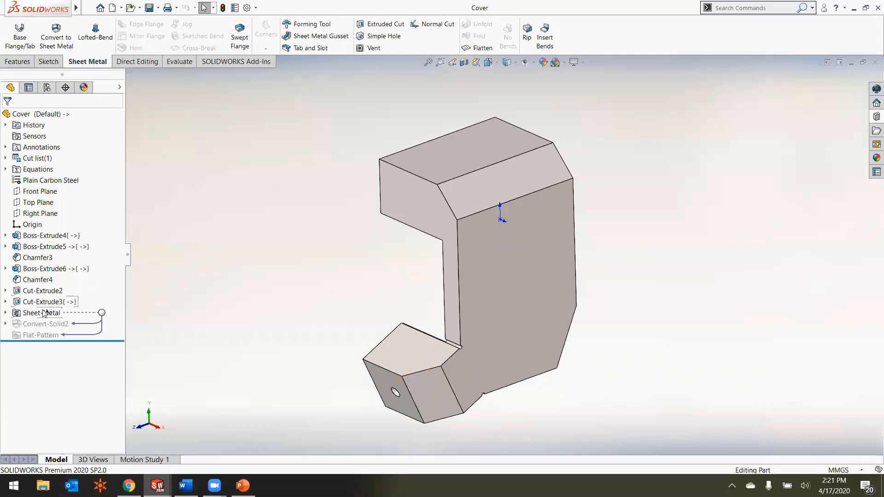
click(47, 87)
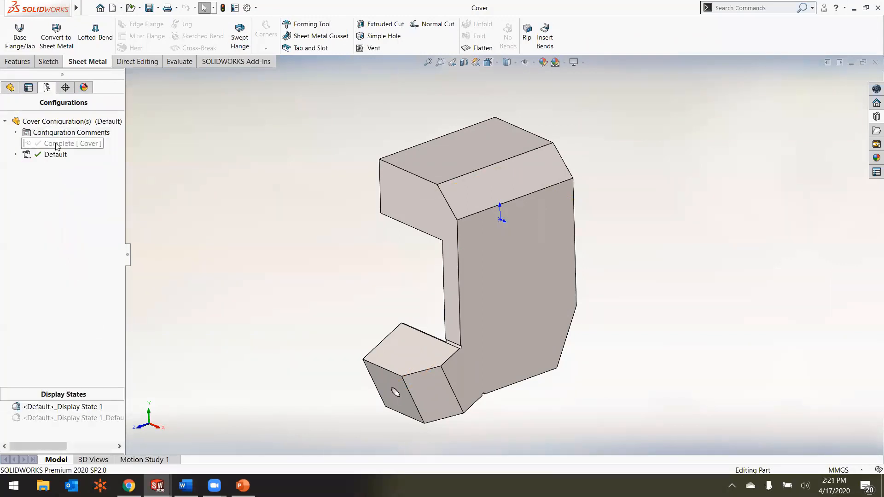
double_click(57, 145)
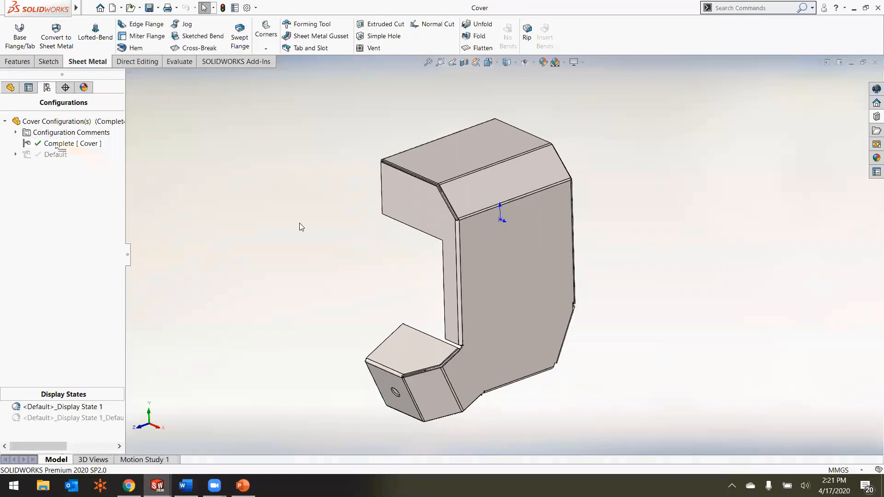
middle_drag(302, 223, 402, 223)
scroll(445, 293, down, 4)
middle_drag(442, 250, 332, 215)
scroll(347, 221, up, 3)
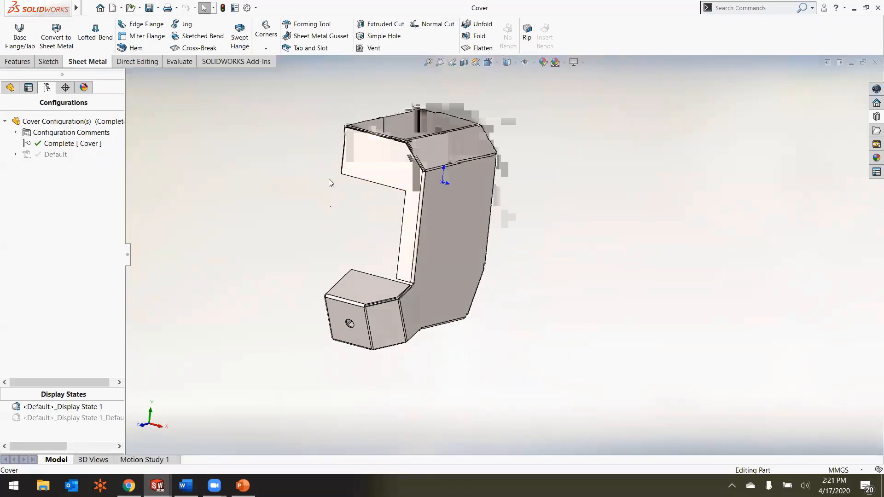
scroll(328, 161, down, 1)
mouse_move(328, 161)
middle_down()
mouse_move(307, 156)
mouse_move(324, 152)
mouse_move(325, 166)
middle_up()
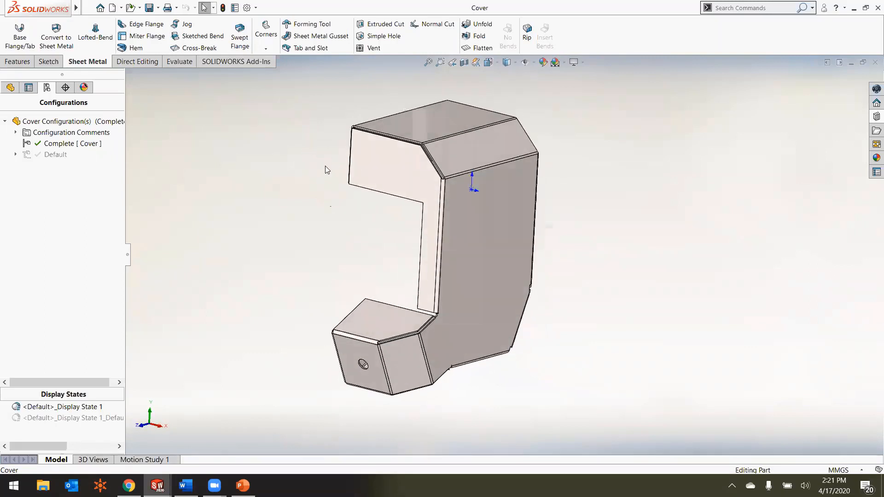
Step: Place the louver forming tool from the Design Library's louvers folder on the cover's large flat side face
click(876, 116)
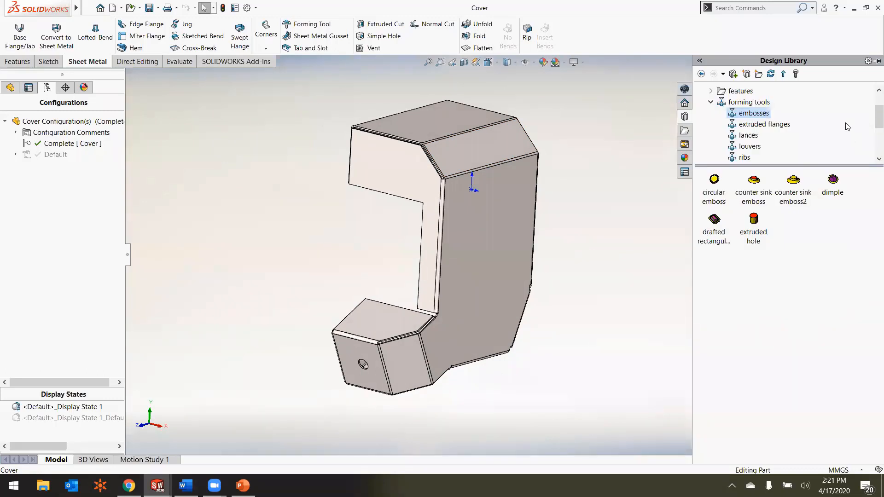
click(749, 102)
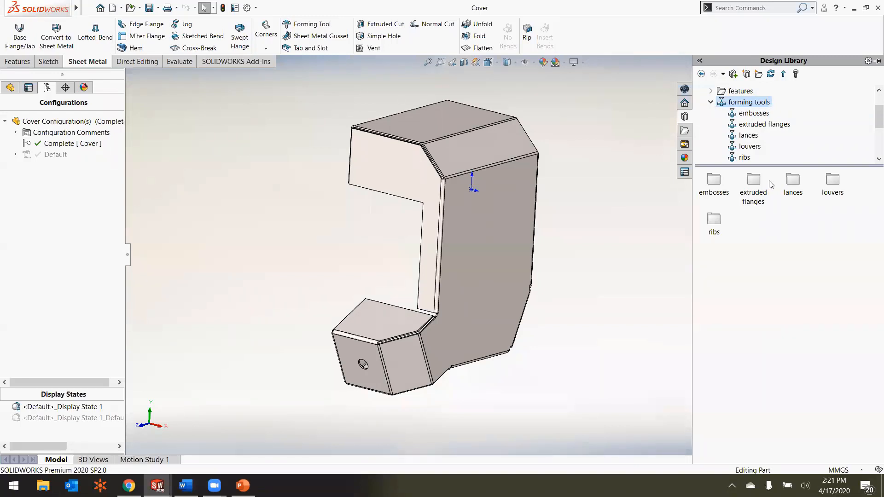
double_click(831, 180)
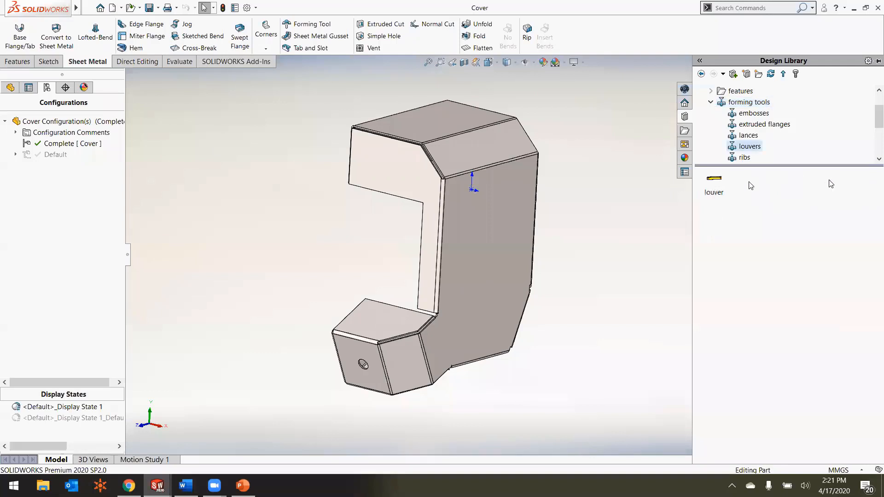
mouse_move(719, 183)
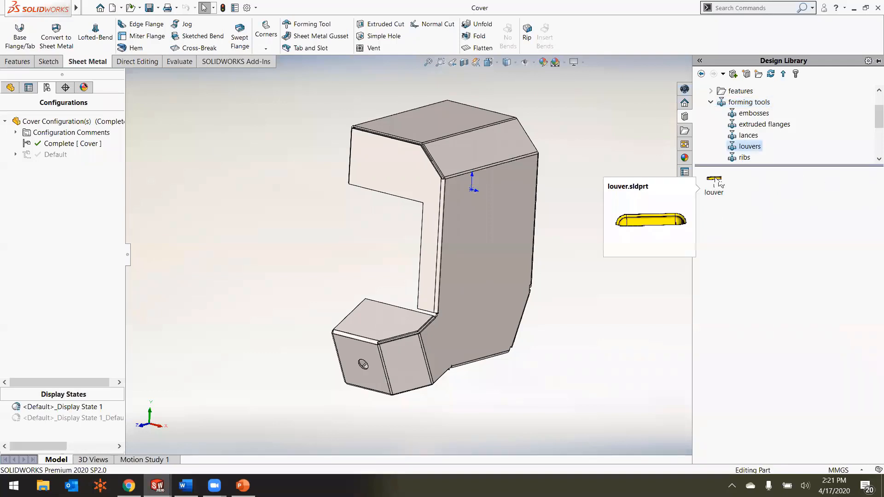
drag(720, 183, 478, 206)
middle_drag(477, 207, 458, 199)
scroll(460, 202, down, 4)
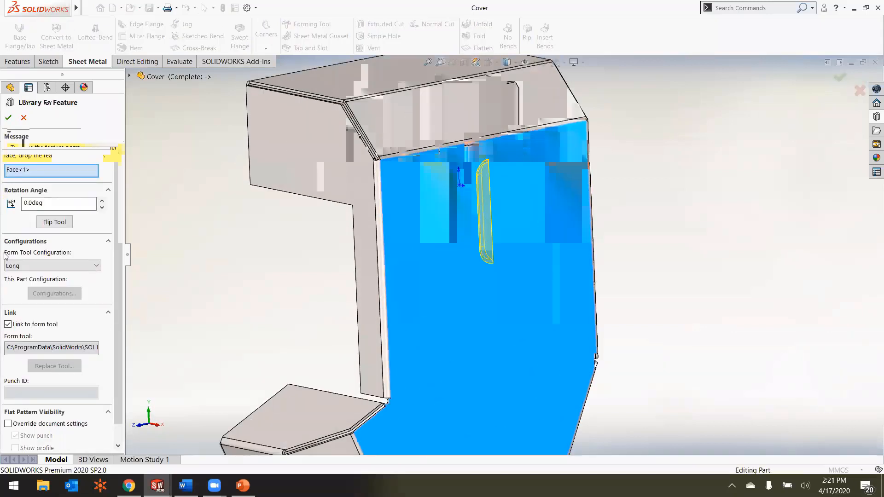
Step: Set the louver's rotation angle to 90 degrees and flip the forming tool to the opposite side of the sheet
click(28, 208)
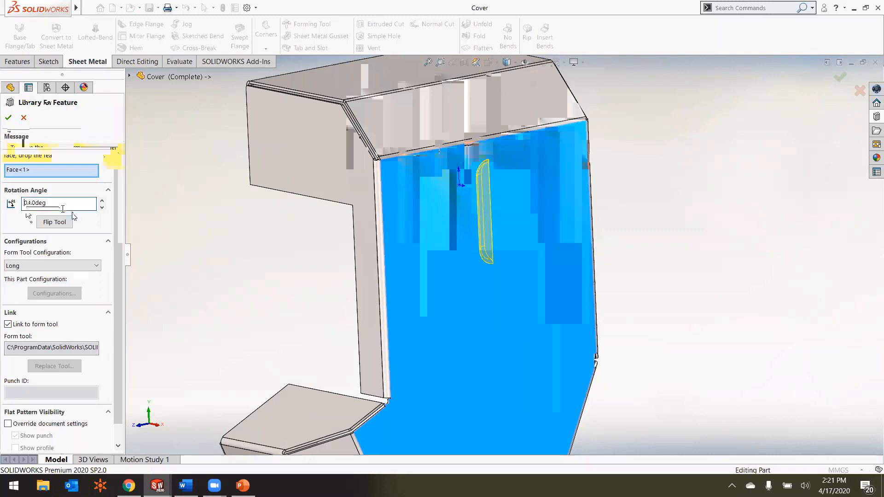
text(9)
scroll(532, 207, down, 4)
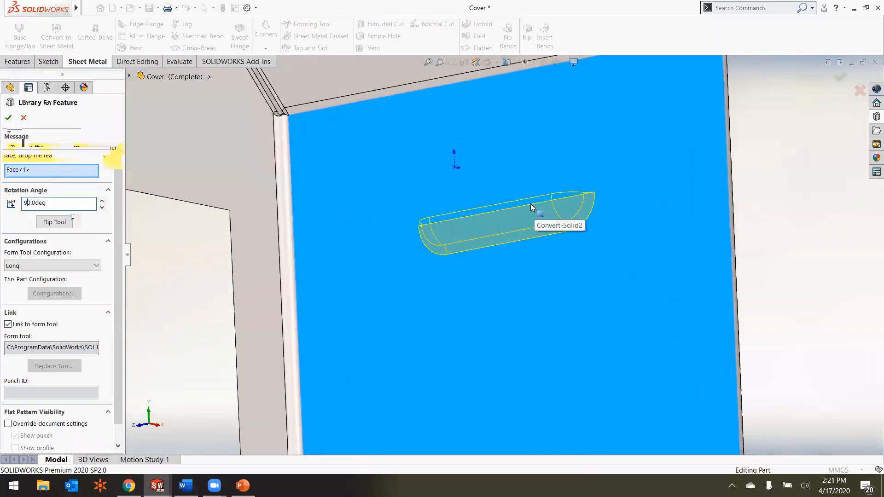
scroll(532, 207, up, 2)
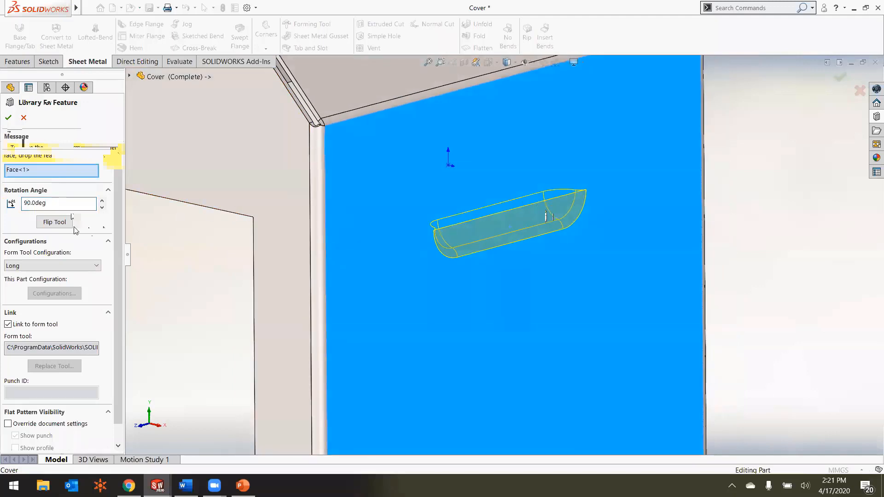
click(52, 225)
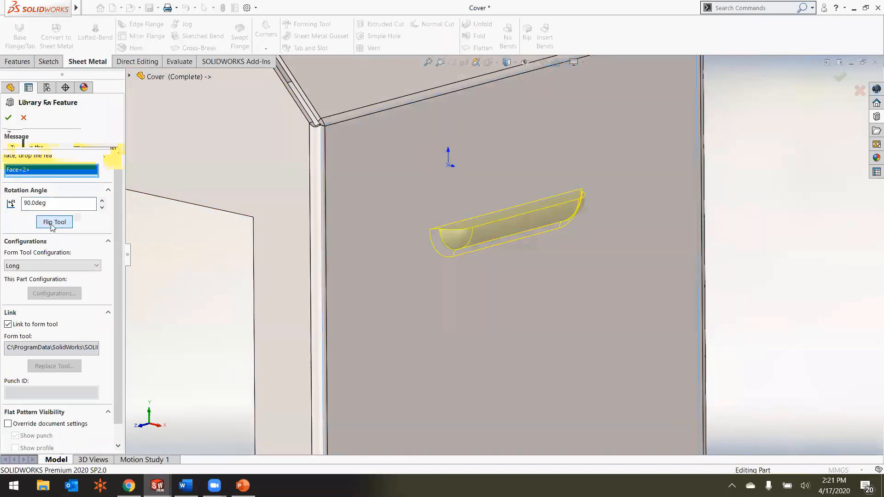
Step: Set the louver's rotation angle to 270 degrees
click(28, 206)
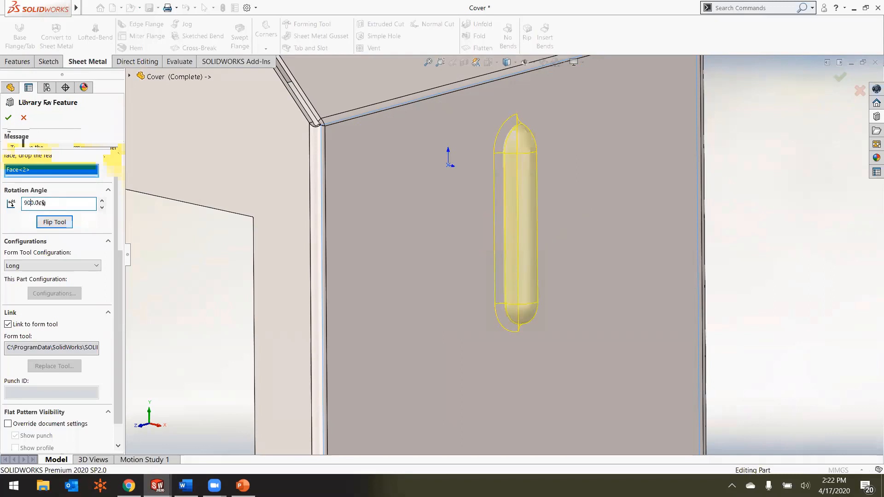
text(9)
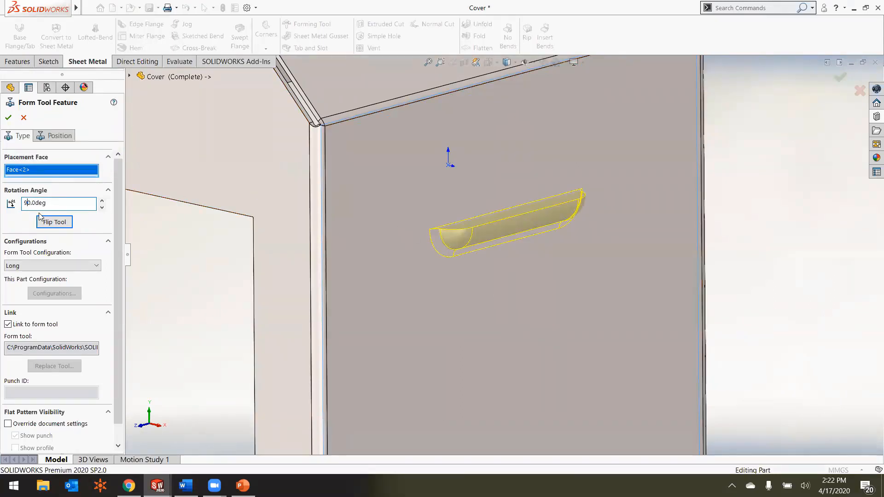
text(7)
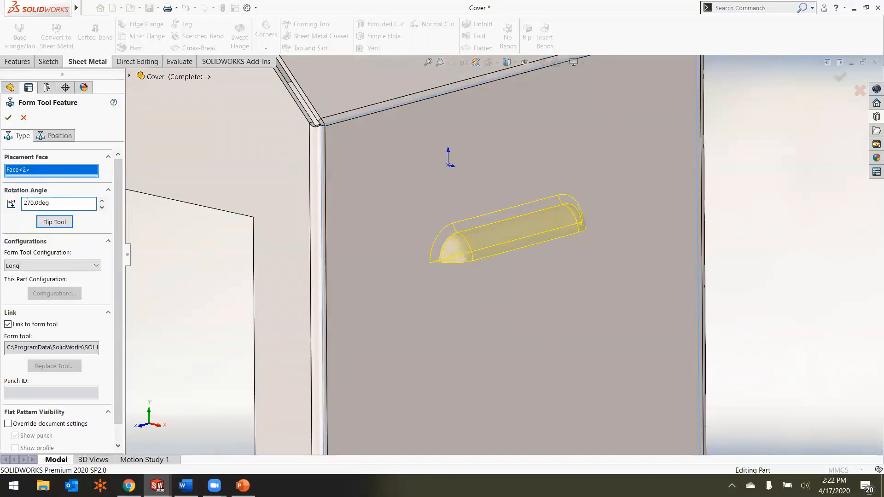
scroll(503, 253, up, 2)
mouse_move(503, 252)
middle_down()
mouse_move(469, 241)
mouse_move(508, 253)
middle_up()
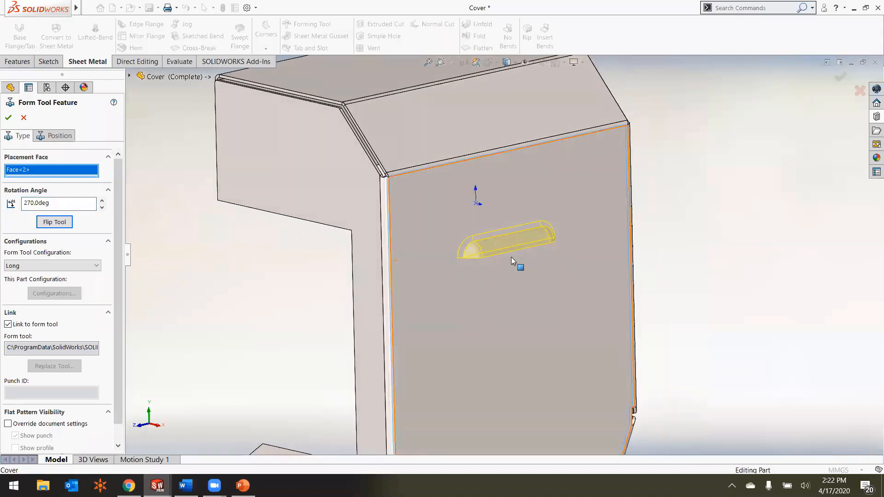
scroll(409, 301, up, 2)
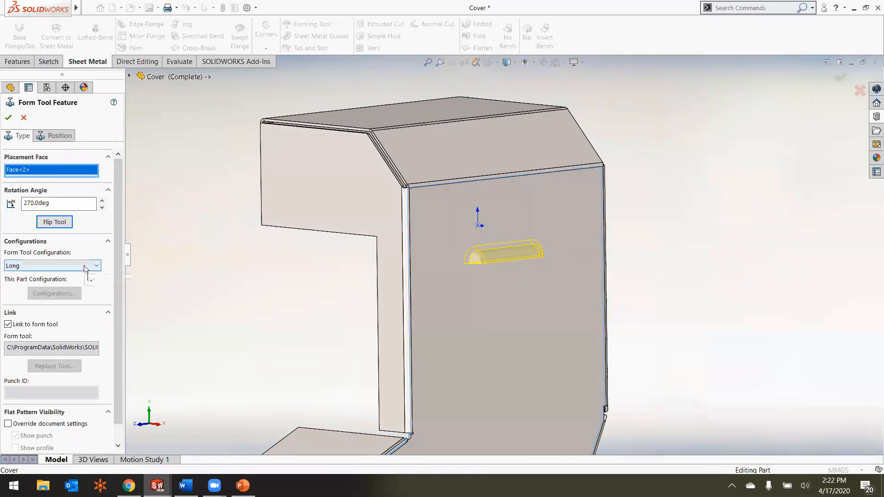
Step: Add two more louver instances below the first one on the same face with position sketch points
click(55, 138)
scroll(488, 296, up, 5)
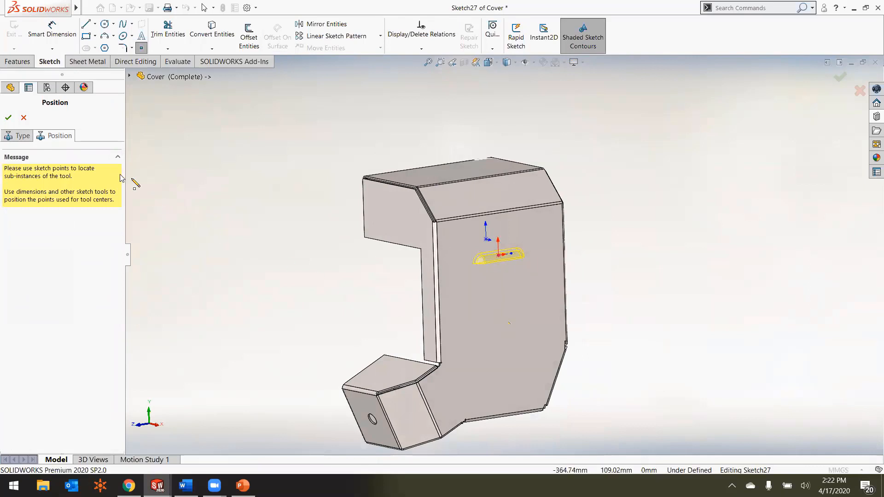
scroll(489, 327, down, 3)
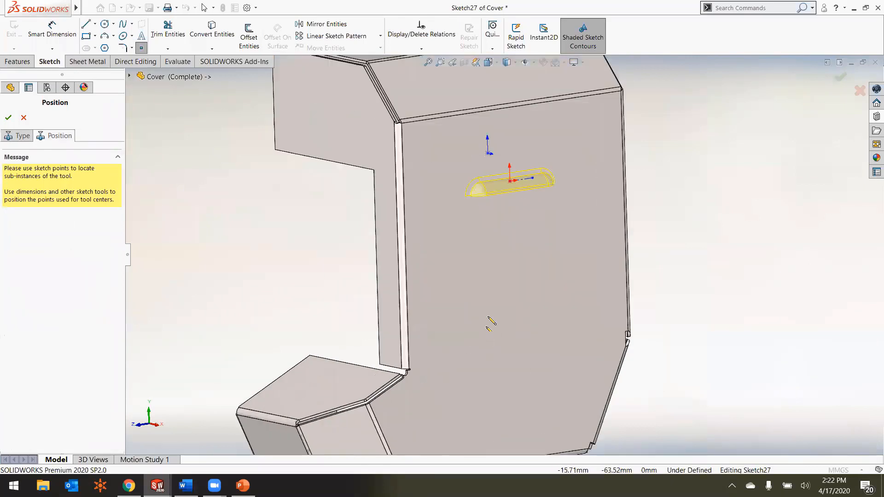
click(497, 261)
click(475, 334)
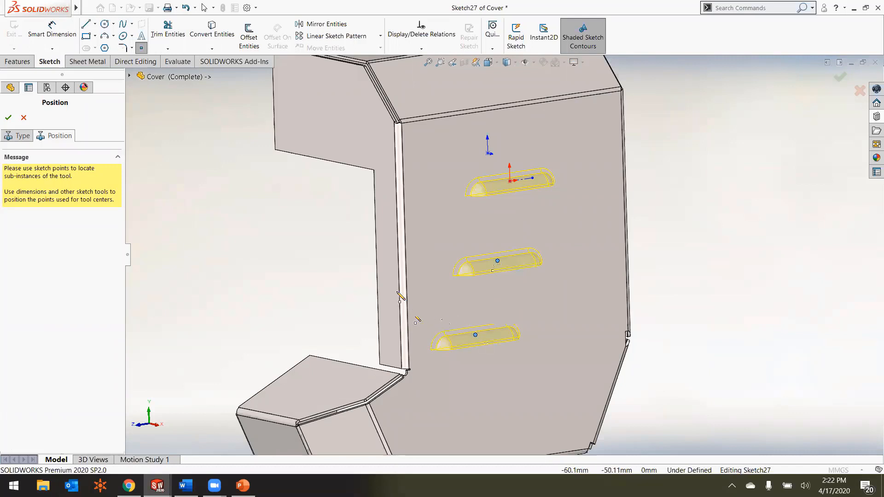
Step: Sketch a centerline from the lowest louver's point to the uppermost louver's point
click(95, 23)
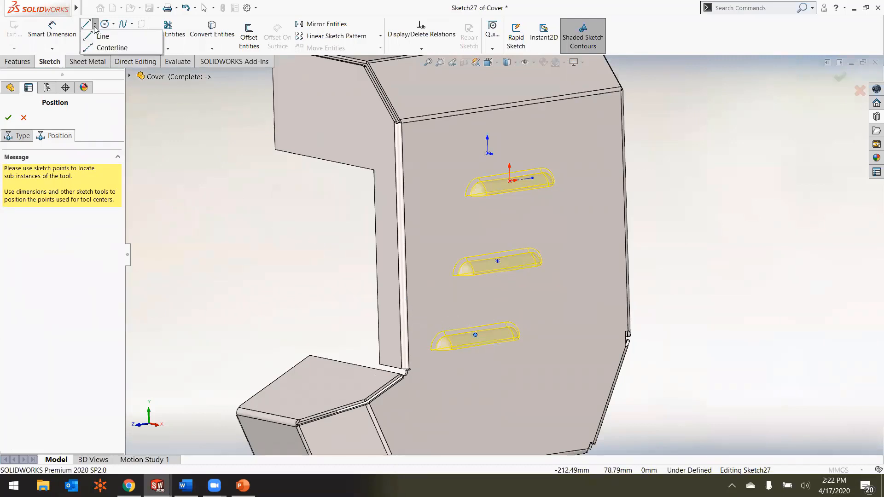
click(112, 48)
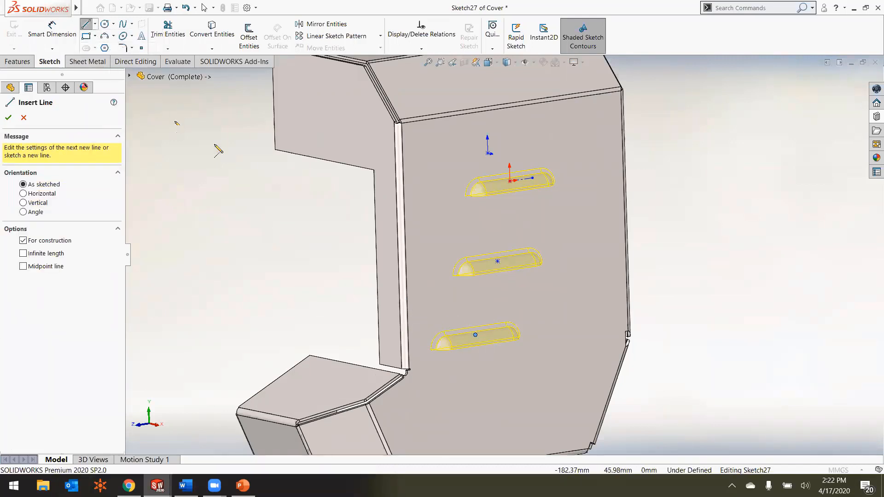
middle_drag(522, 301, 488, 303)
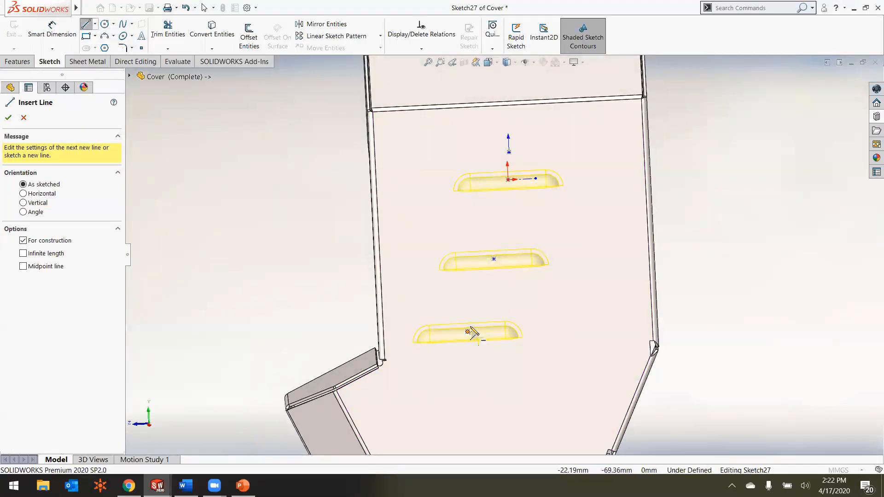
click(467, 331)
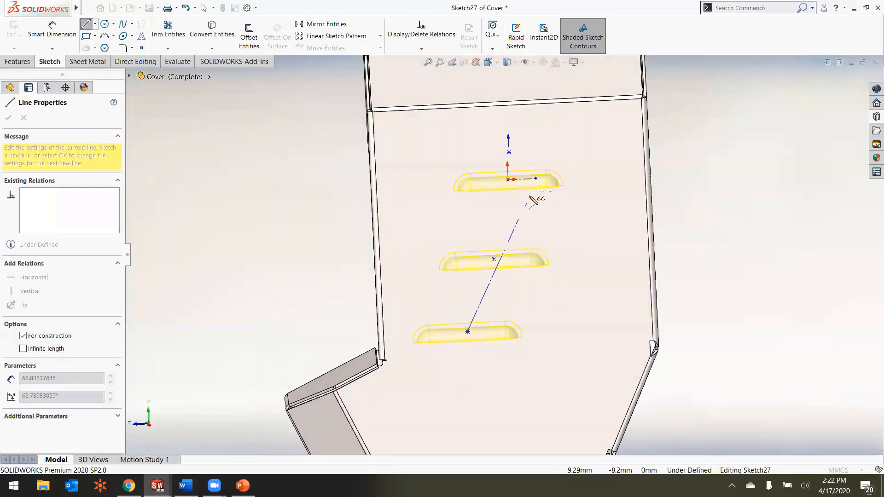
click(509, 181)
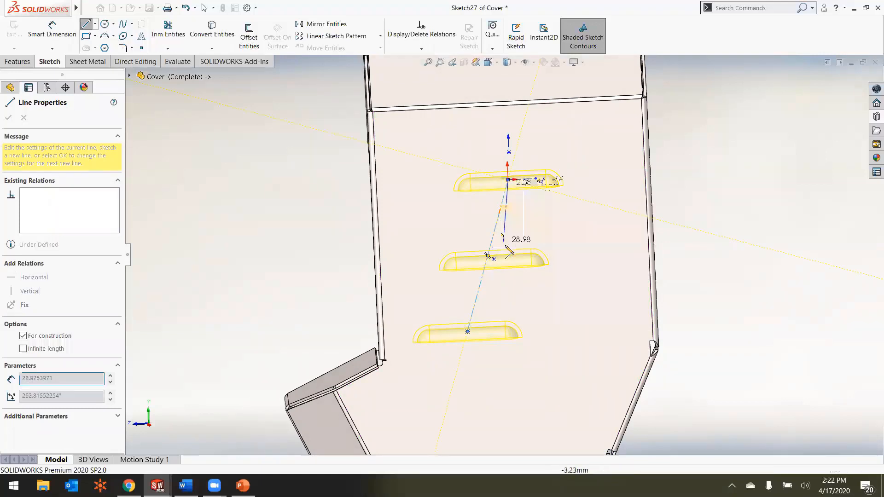
key(Escape)
key(Escape)
Step: Attach the middle louver's point to the centerline's midpoint and make the centerline vertical
mouse_move(500, 257)
mouse_down()
mouse_move(502, 250)
mouse_move(488, 255)
mouse_up()
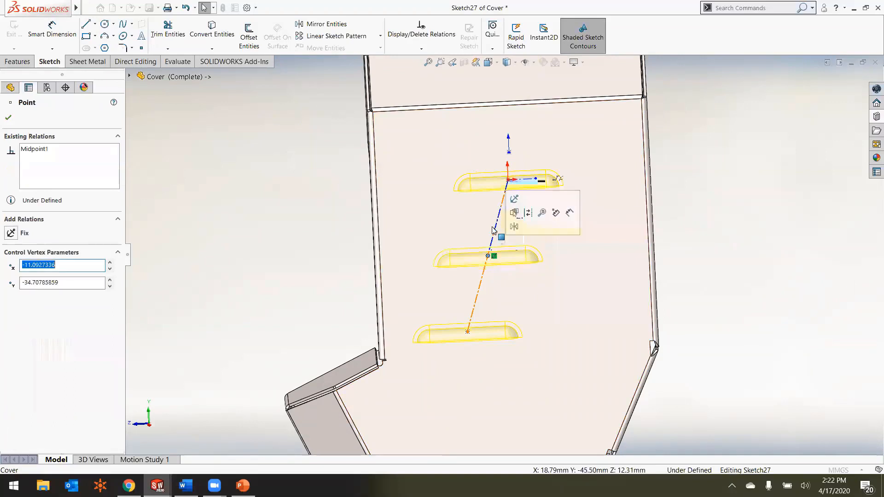
click(494, 232)
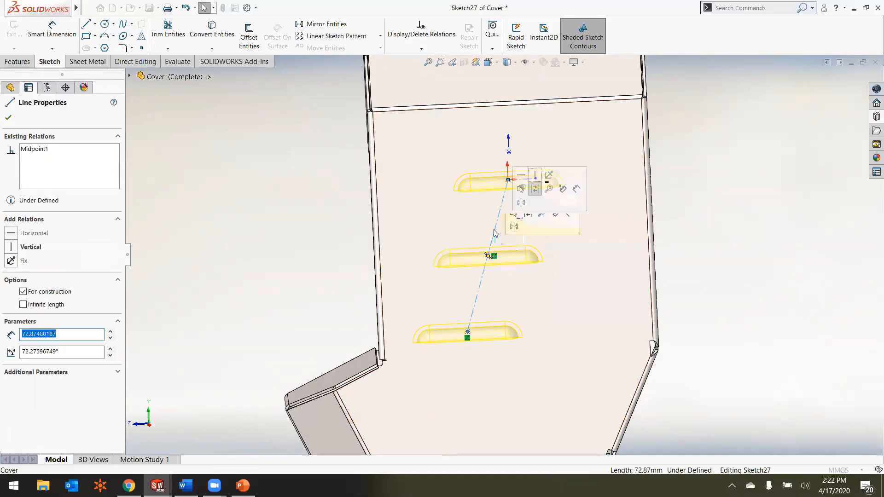
click(534, 179)
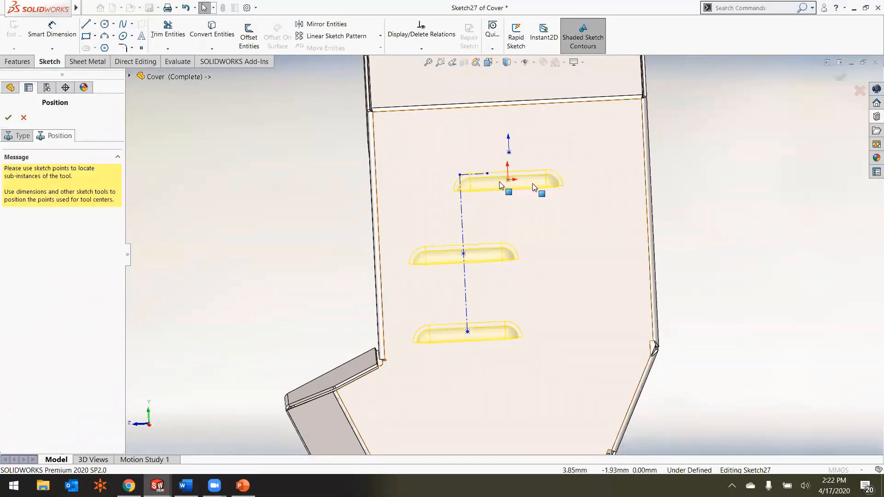
Step: Attach the uppermost louver's point to the upper end of the vertical centerline
click(484, 177)
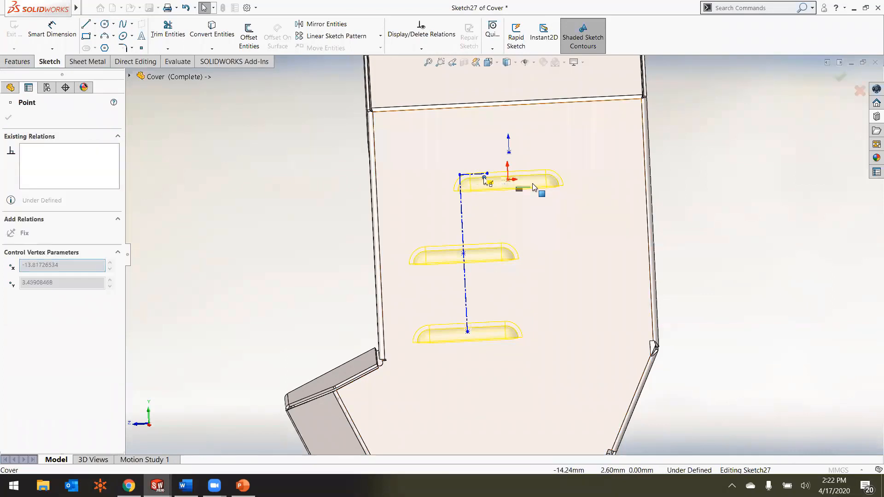
drag(484, 177, 460, 175)
scroll(503, 210, up, 2)
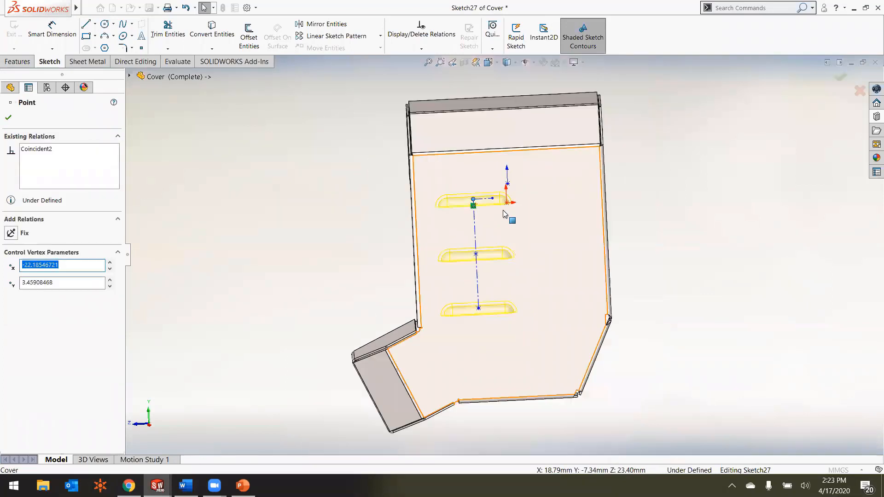
scroll(505, 203, down, 2)
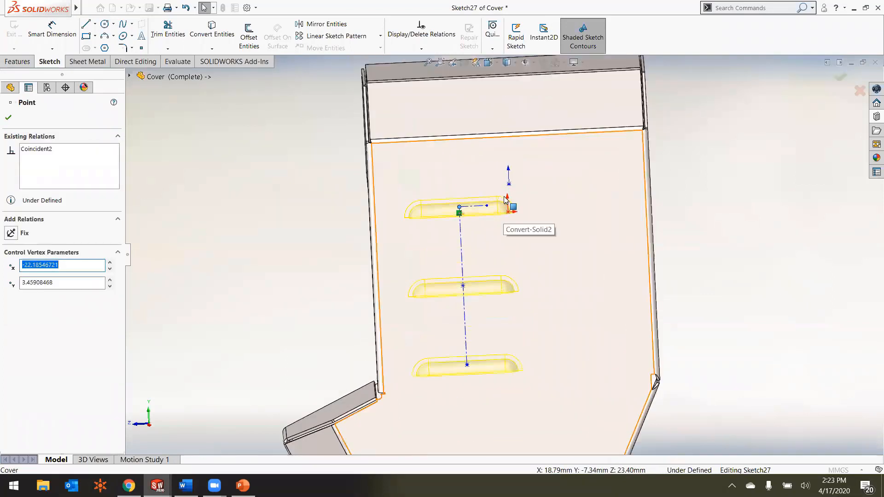
Step: Try a midpoint relation between the vertical centerline and the midpoint of the face's upper edge, and undo it
click(462, 232)
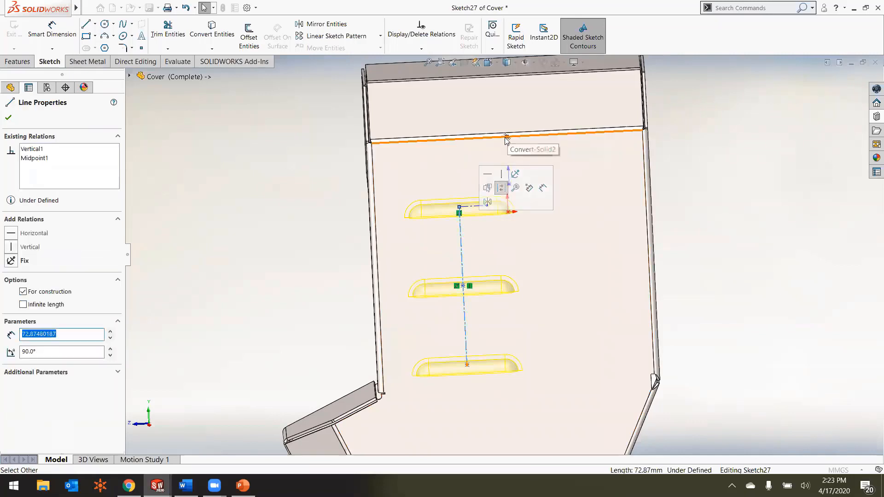
ctrl+click(506, 137)
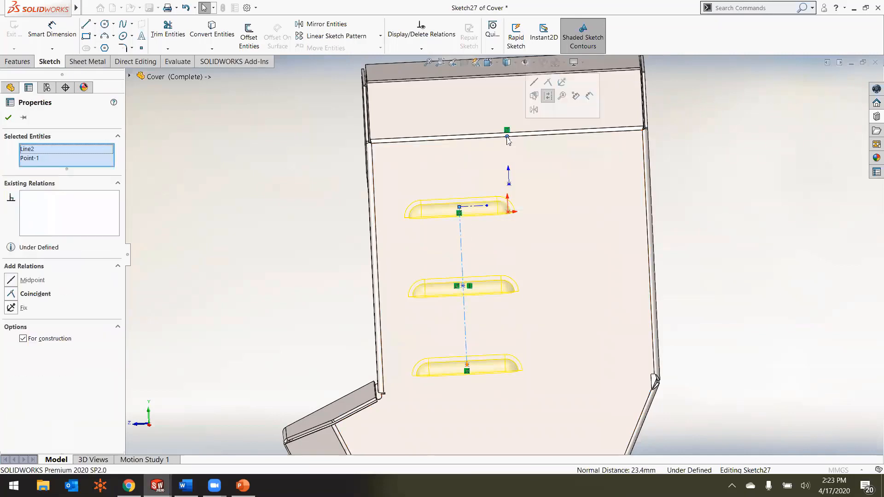
click(534, 83)
scroll(520, 188, up, 3)
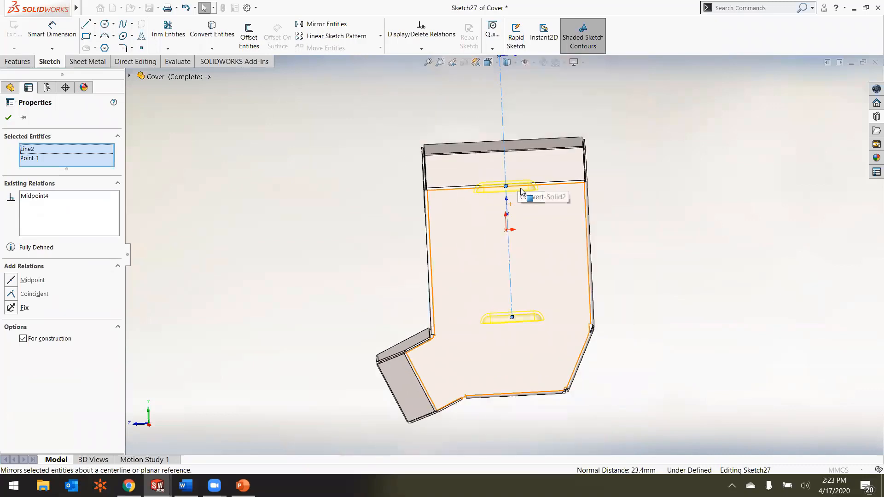
key(ctrl+z)
scroll(499, 233, down, 4)
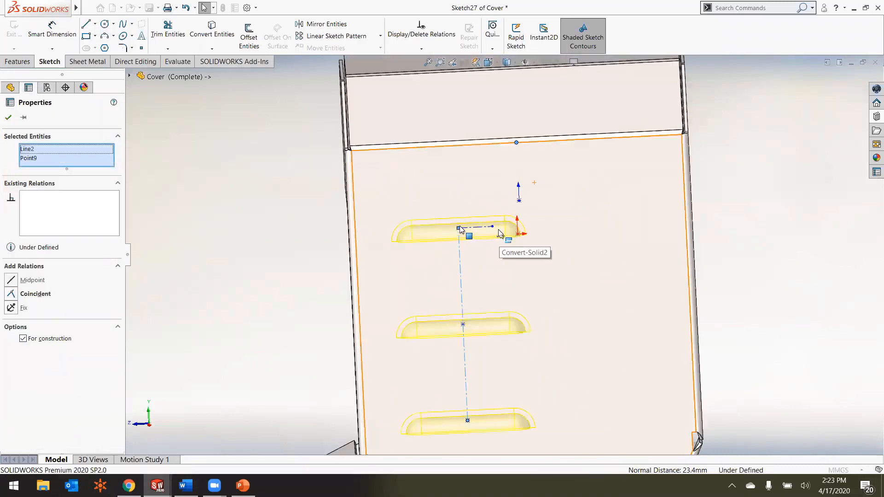
Step: Dimension the uppermost louver's point 30 mm below the face's upper edge
click(52, 31)
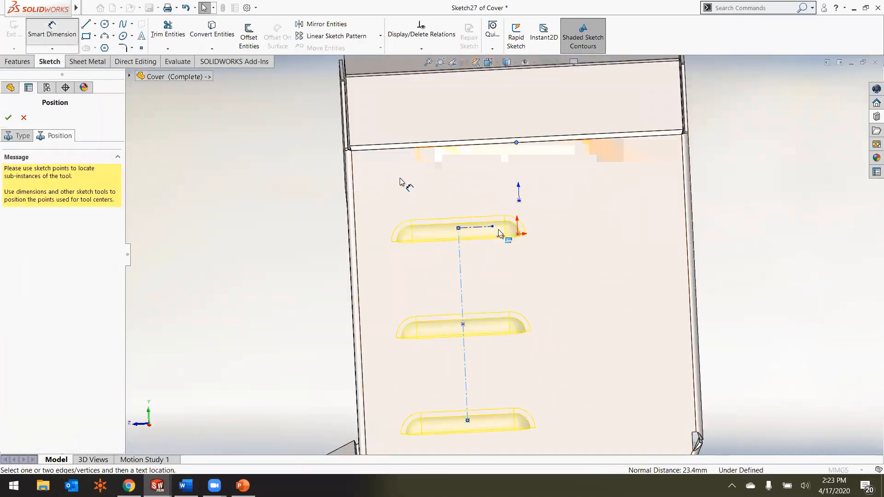
click(458, 228)
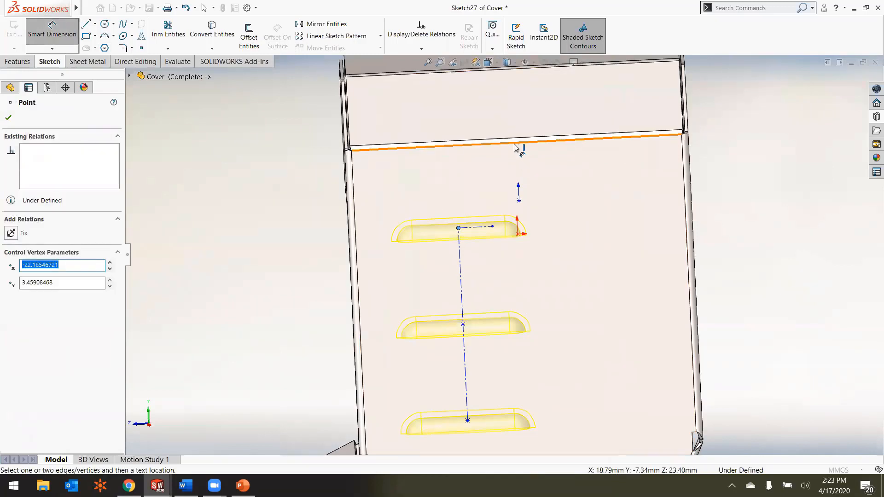
click(516, 146)
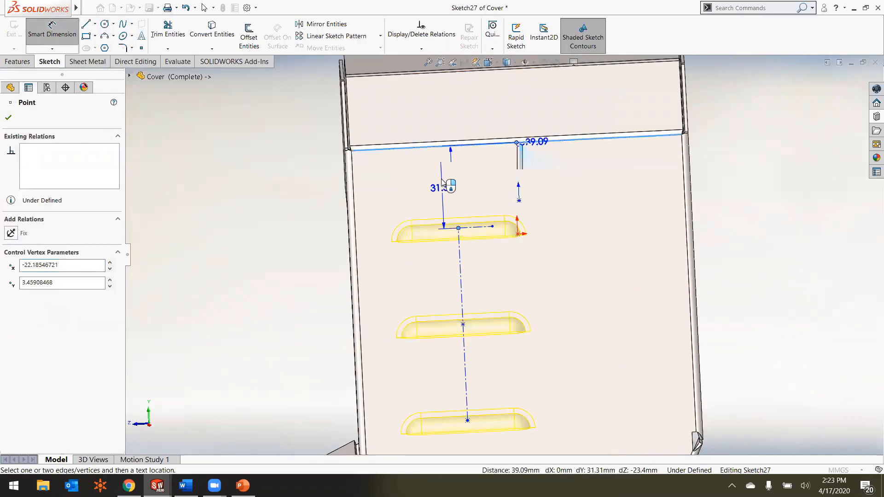
click(452, 203)
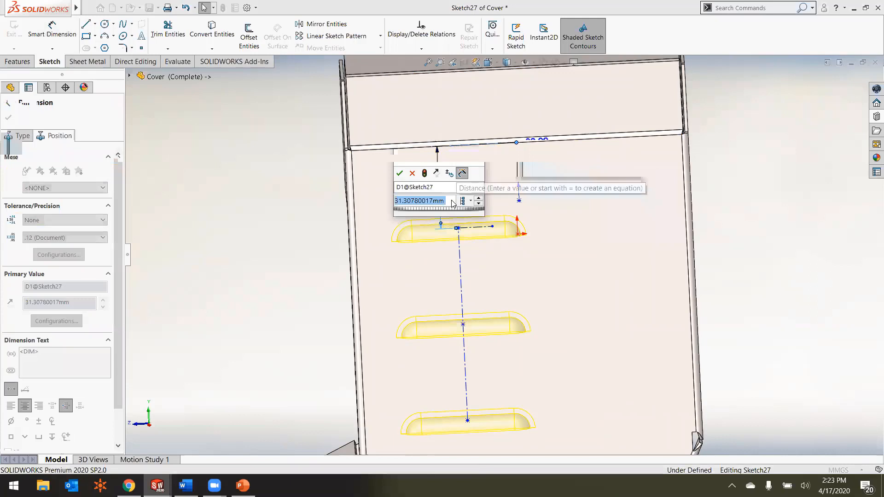
text(30)
key(Return)
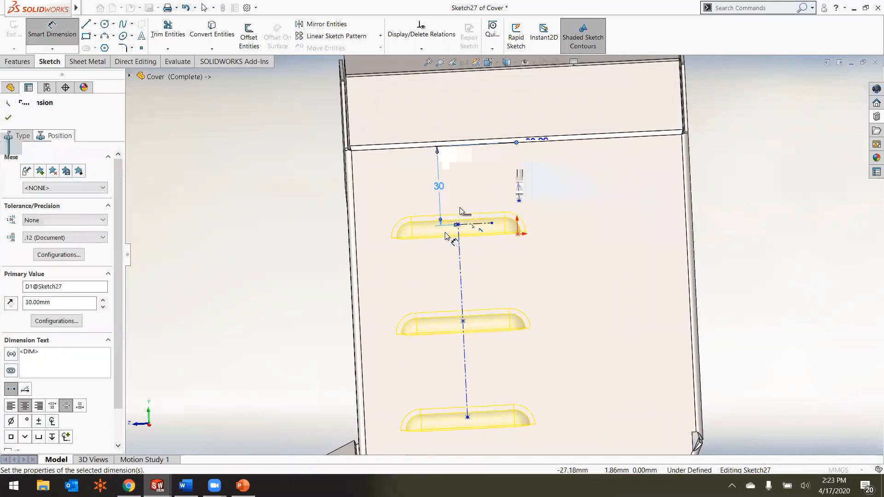
key(Escape)
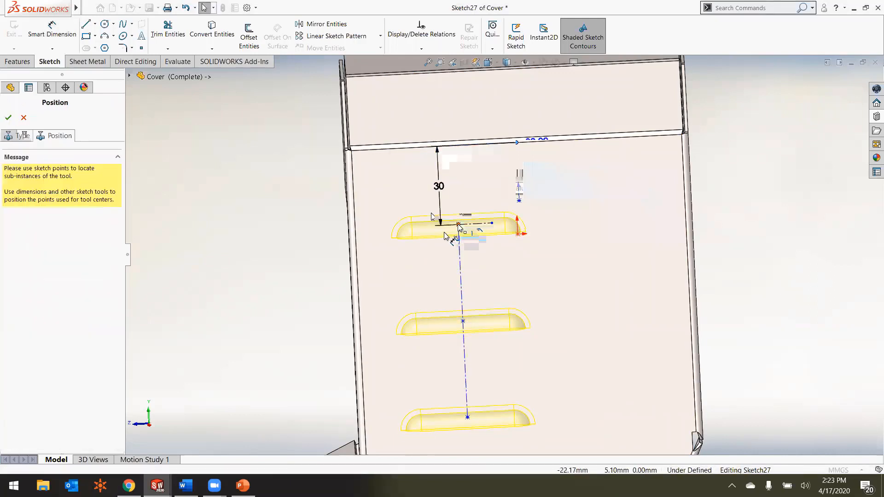
Step: Align the uppermost louver's point vertically with the midpoint of the face's upper edge
click(458, 224)
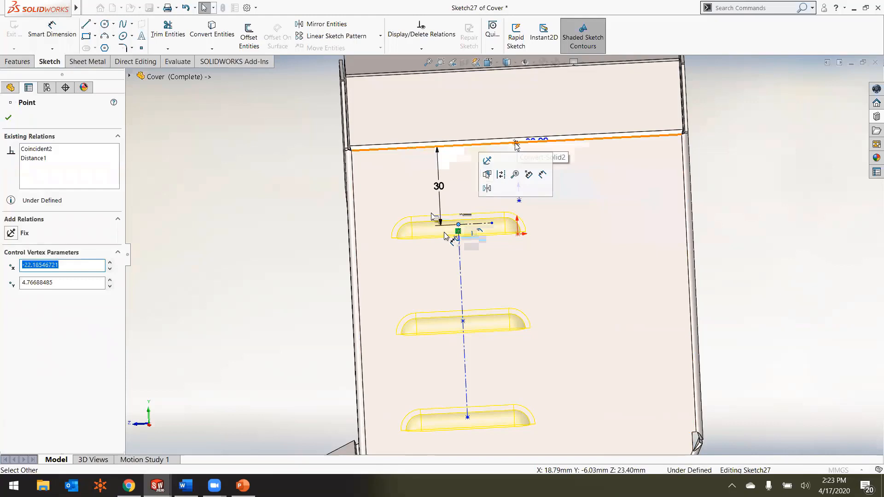
ctrl+click(516, 143)
click(558, 87)
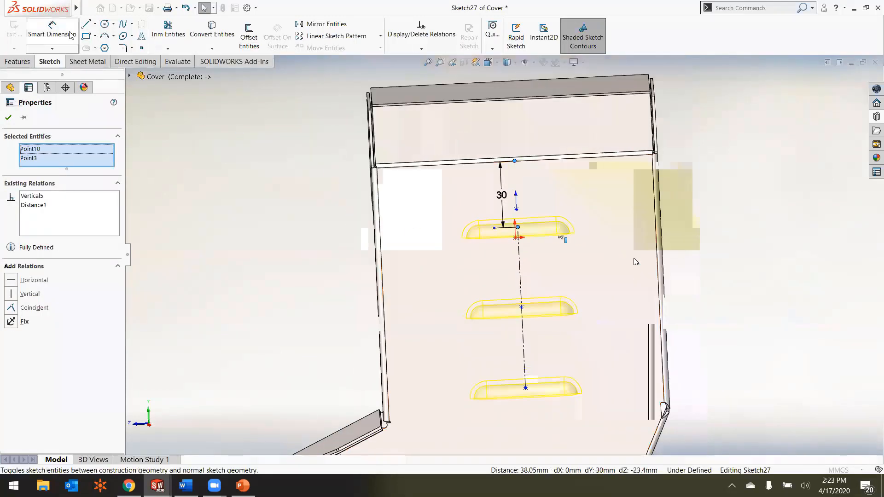
Step: Dimension the louver centerline's length to 70 mm and finish placing the three louvers
click(52, 32)
click(521, 276)
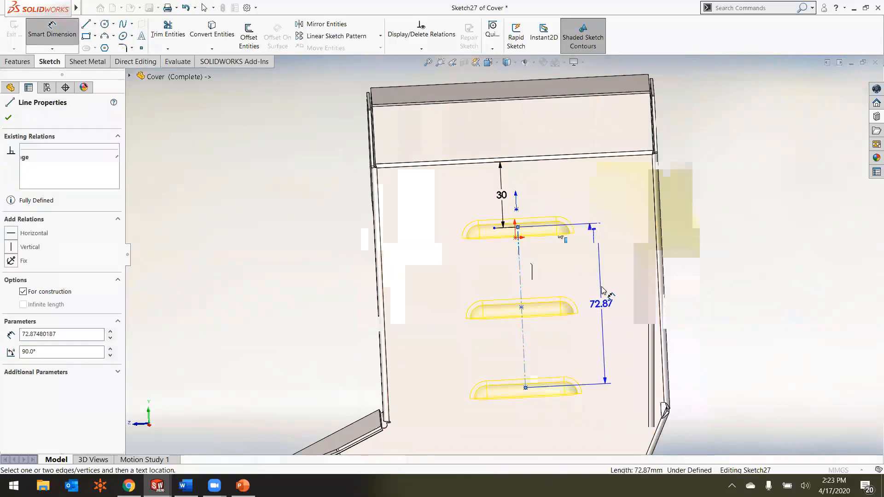
click(606, 291)
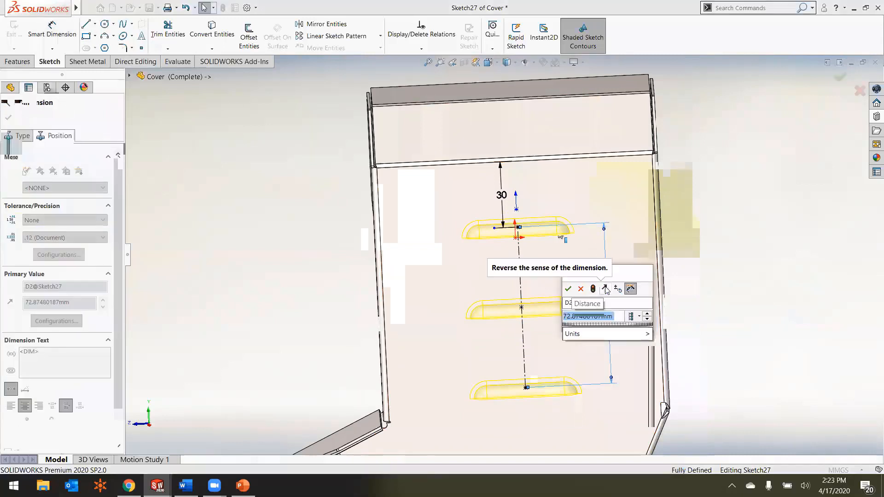
text(70)
key(Return)
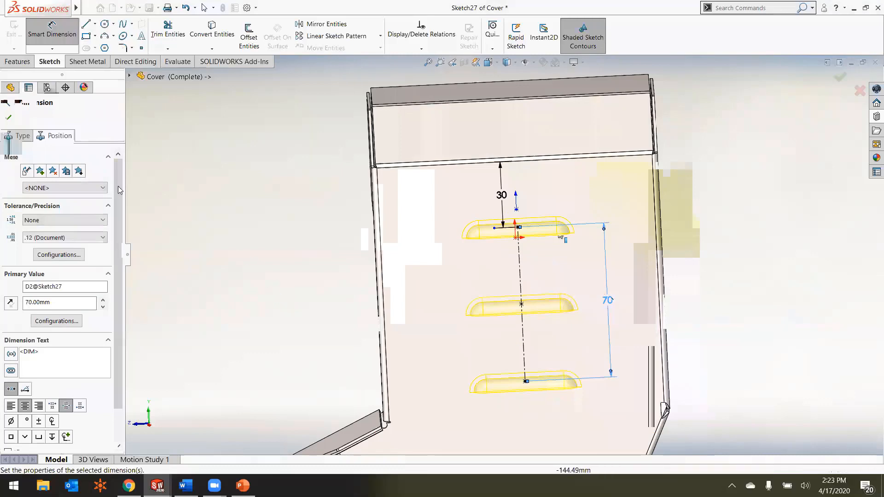
click(7, 120)
scroll(393, 251, up, 2)
middle_drag(392, 250, 416, 242)
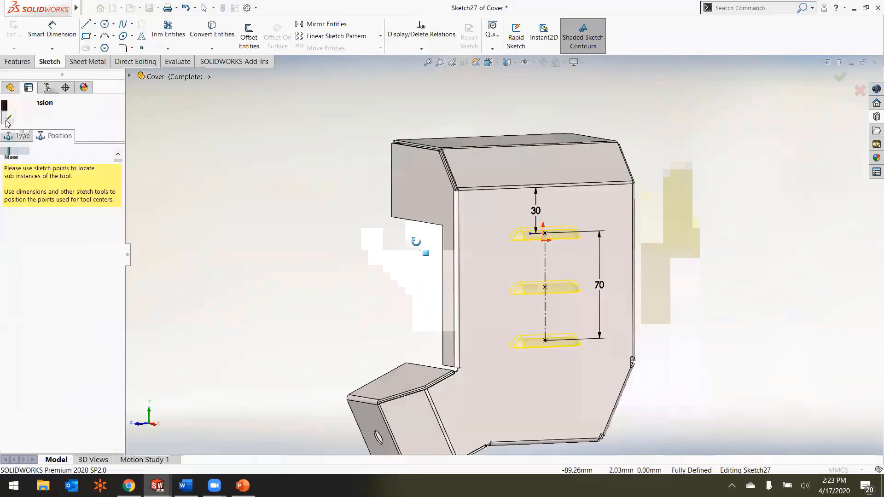
click(842, 77)
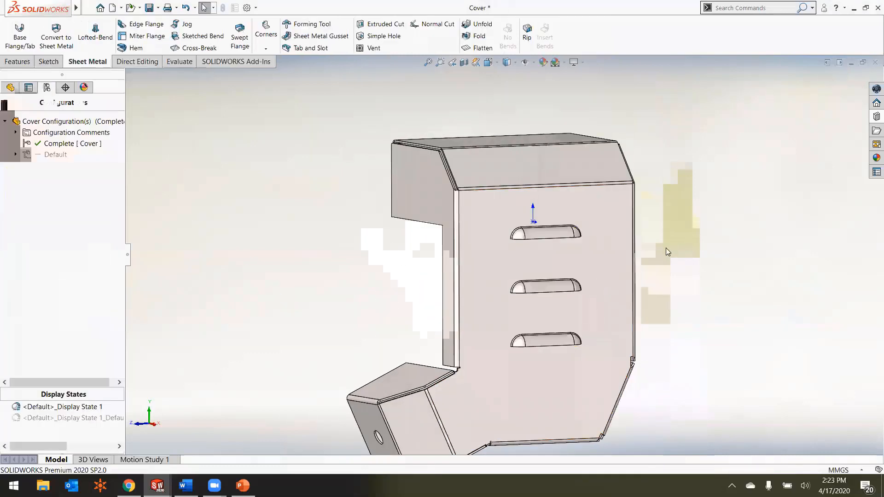
Step: Switch to the Convert Solid to Sheet Metal assembly and set the cover's configuration to Complete
scroll(568, 260, up, 2)
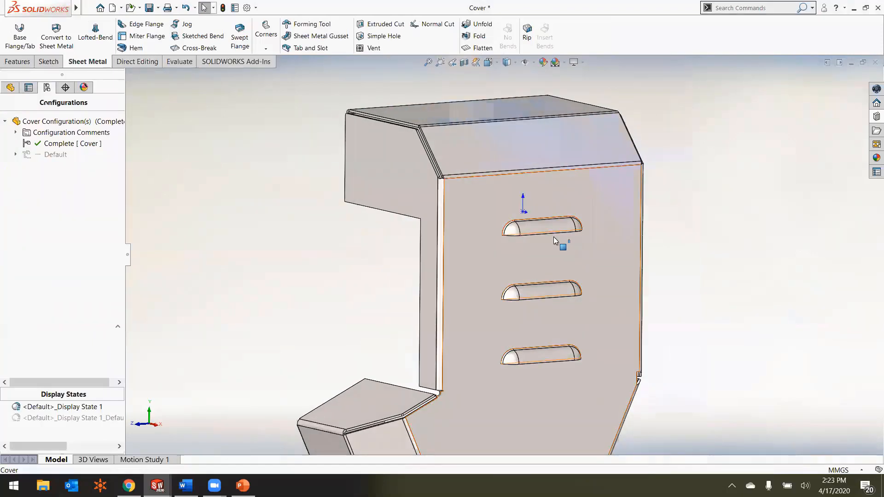
middle_drag(553, 237, 468, 272)
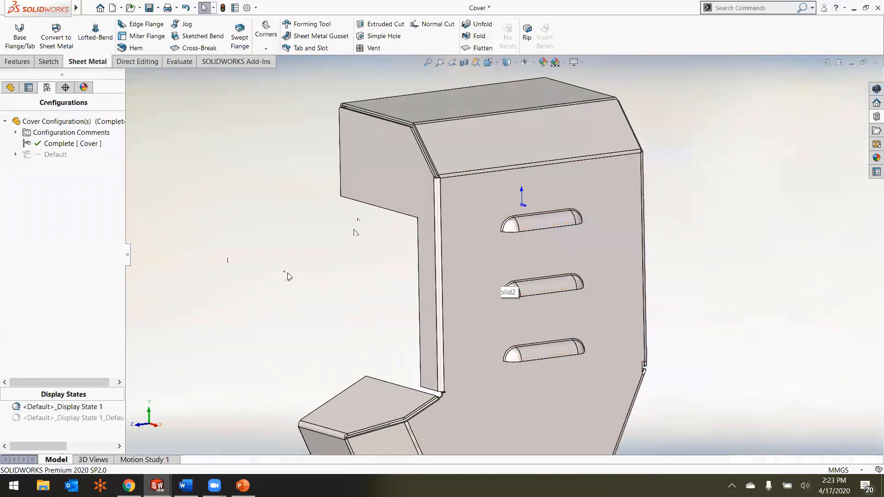
key(ctrl+Tab)
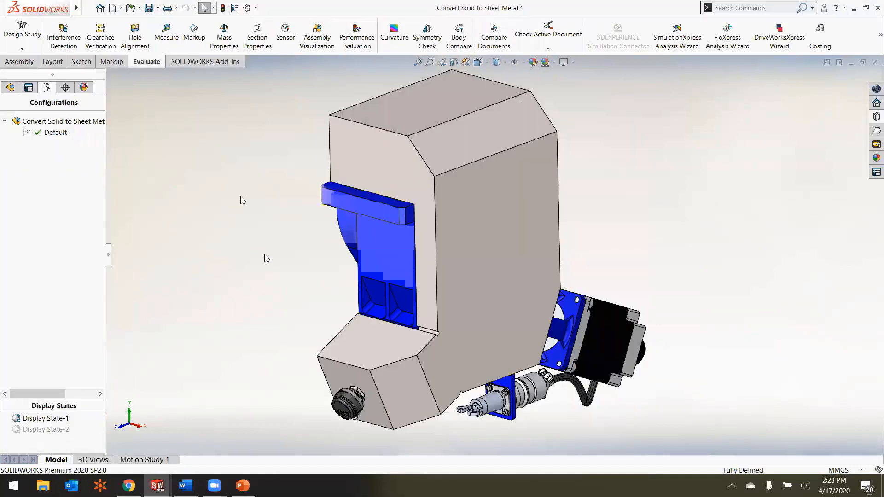
click(351, 110)
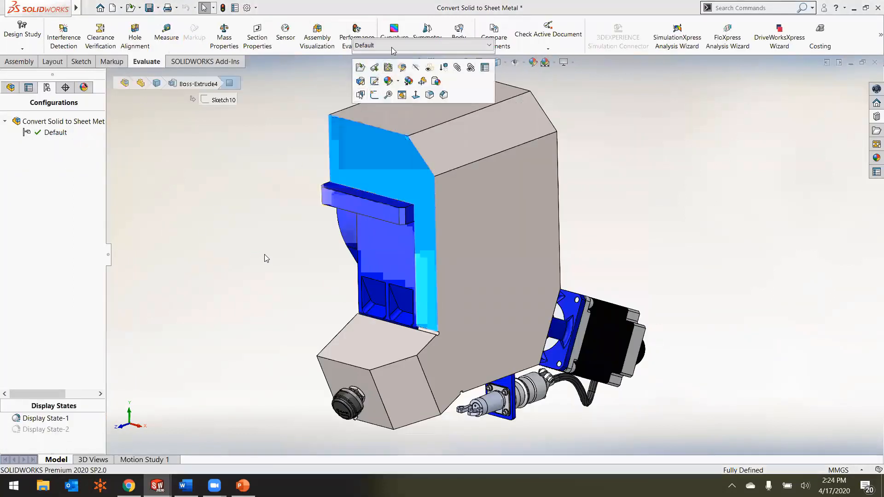
click(369, 45)
click(377, 60)
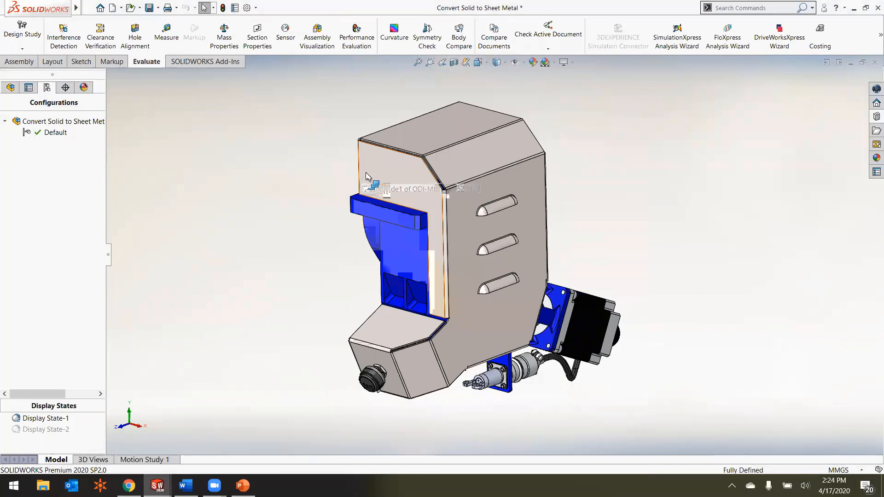
Step: Open the cover for part editing in the context of the assembly
scroll(415, 207, up, 2)
scroll(457, 241, down, 5)
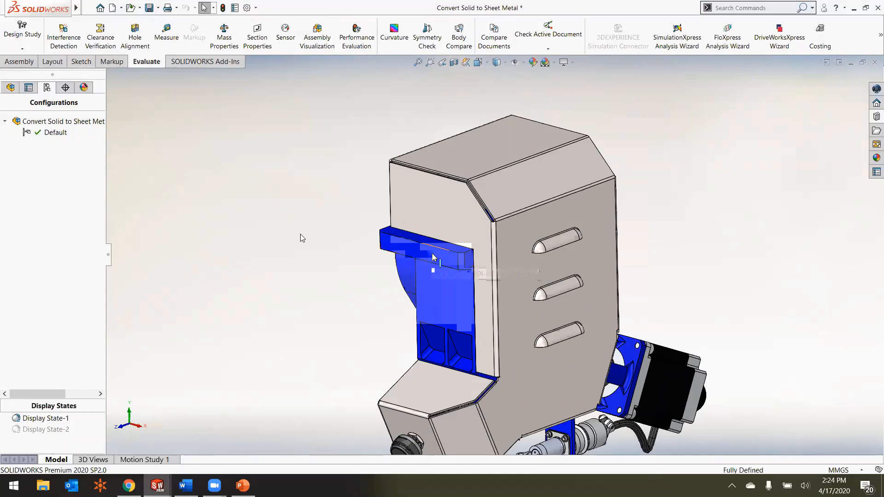
scroll(421, 251, down, 3)
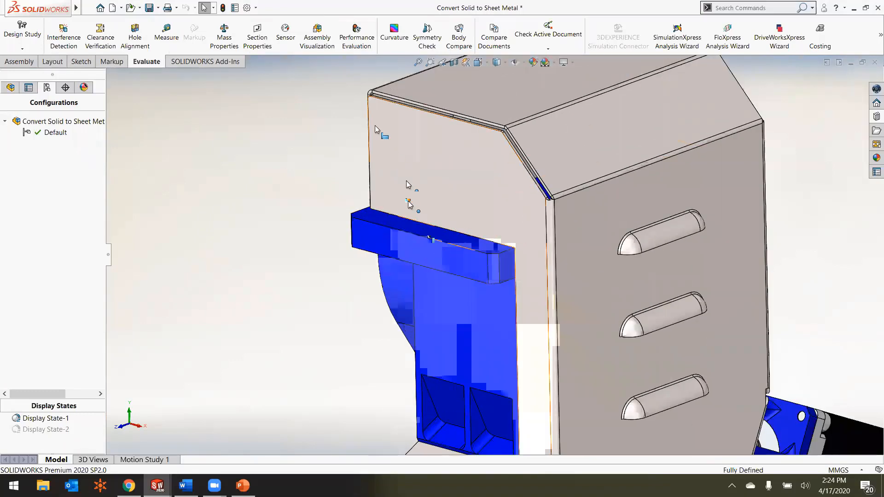
click(378, 114)
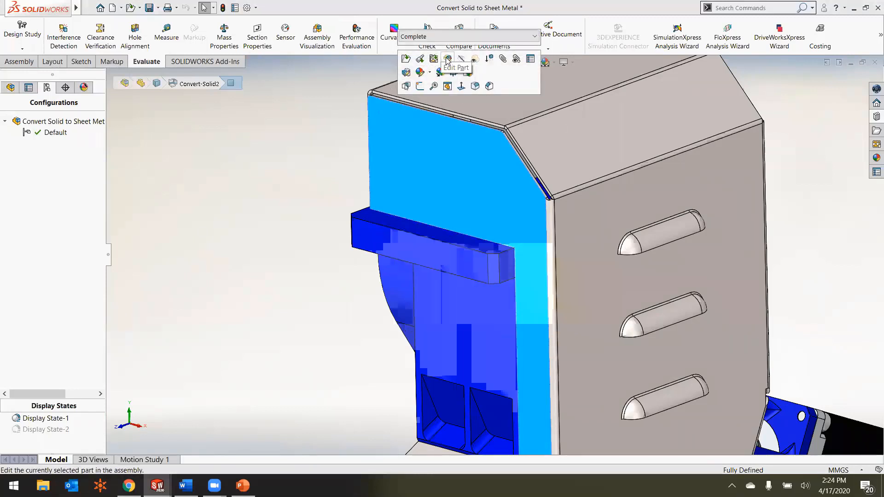
click(446, 60)
scroll(428, 193, up, 1)
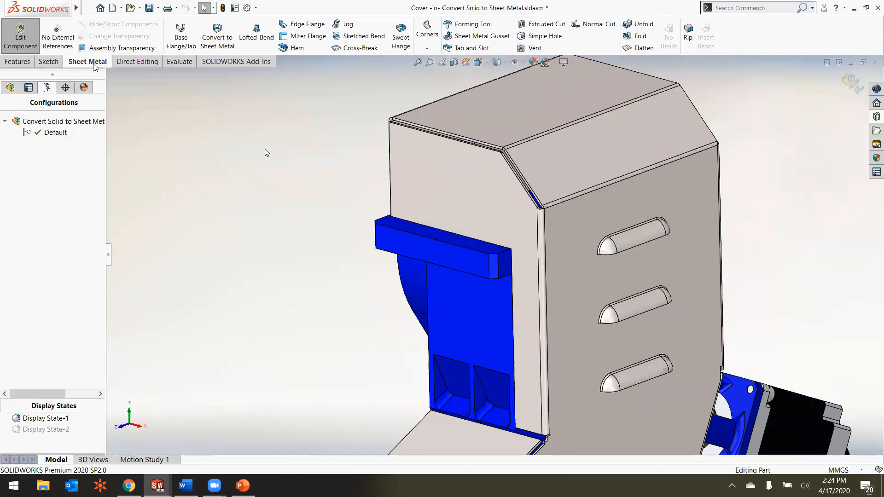
Step: Add a 90° edge flange along the cover's edge above the blue bracket, with its length up to the bracket's outer corner vertex
scroll(421, 193, down, 3)
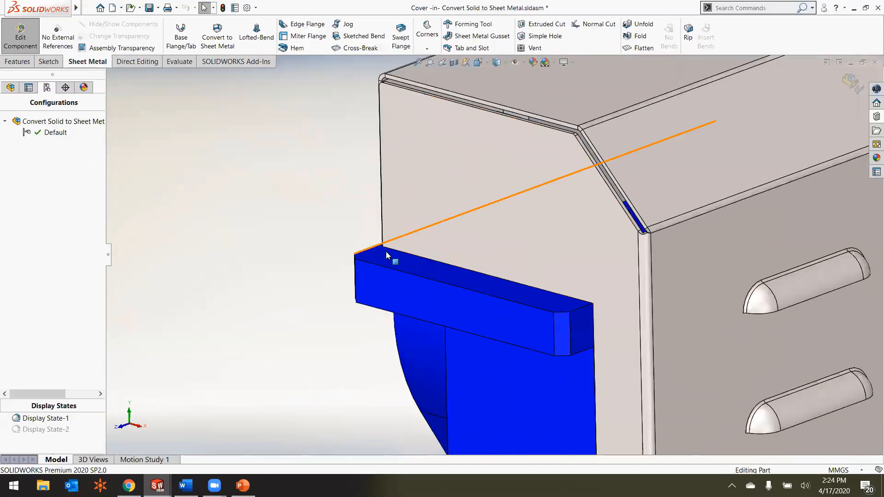
click(310, 29)
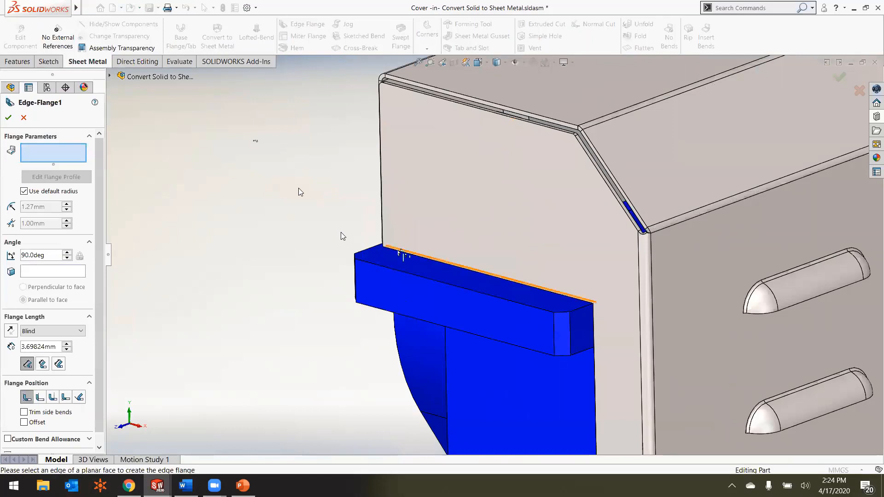
click(403, 255)
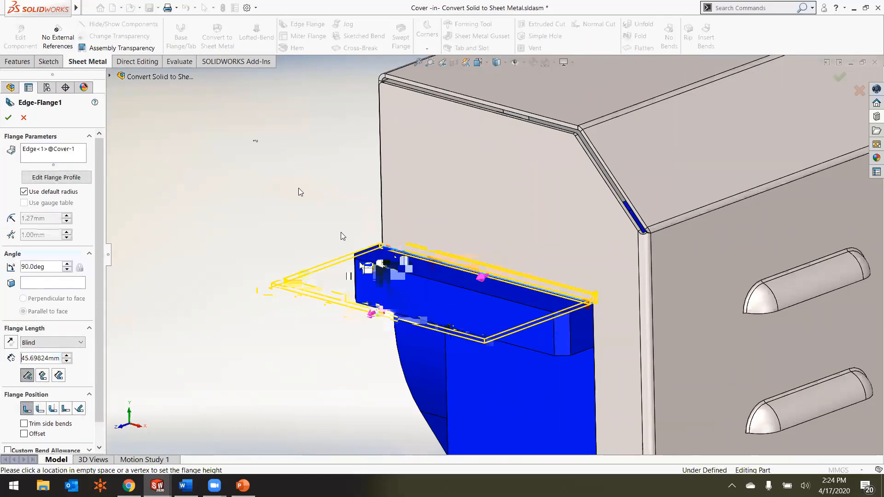
scroll(383, 268, down, 5)
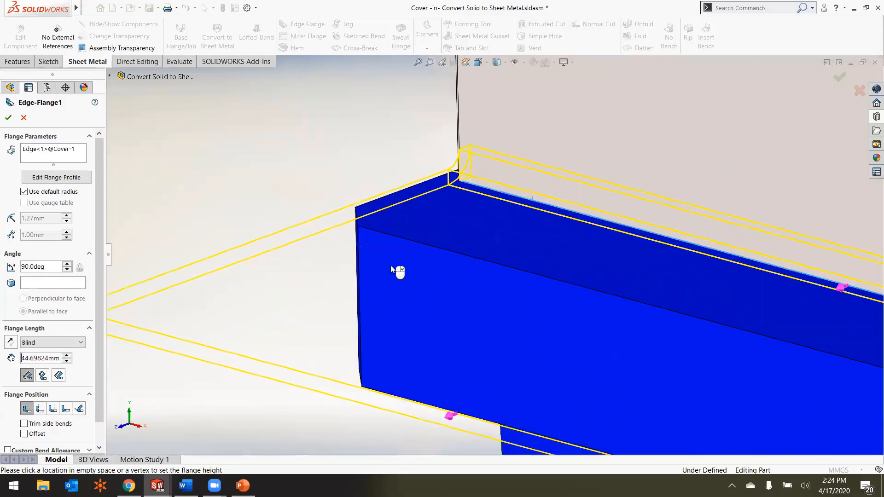
middle_drag(392, 256, 394, 261)
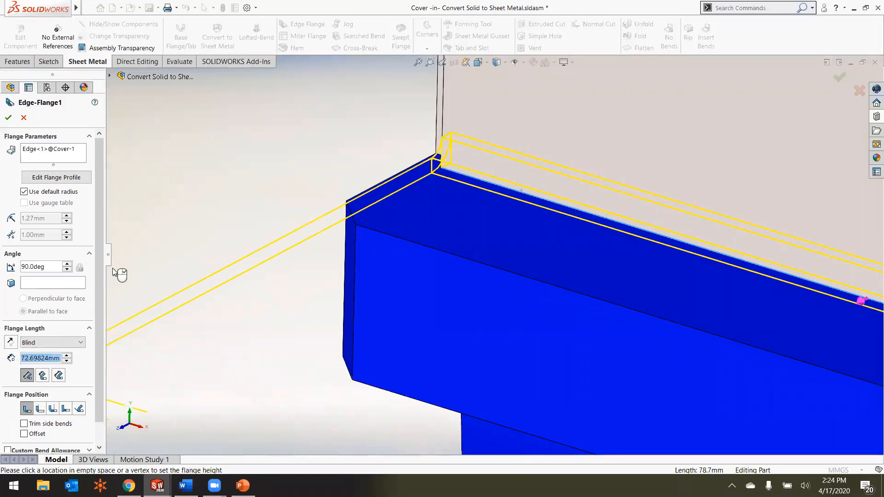
click(61, 343)
click(51, 361)
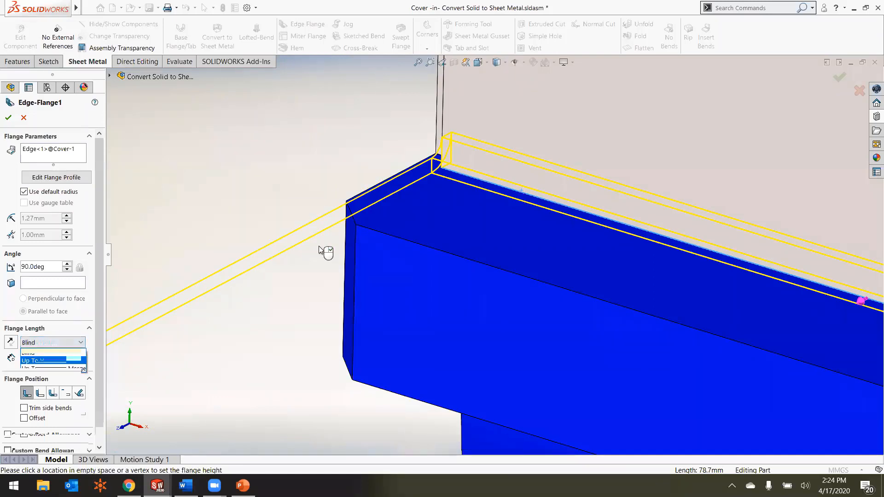
click(355, 224)
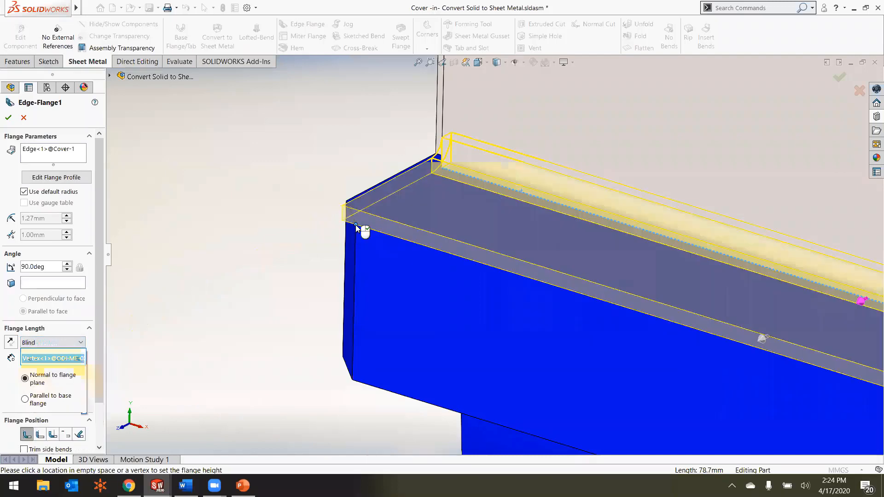
middle_drag(355, 224, 634, 352)
scroll(772, 338, down, 4)
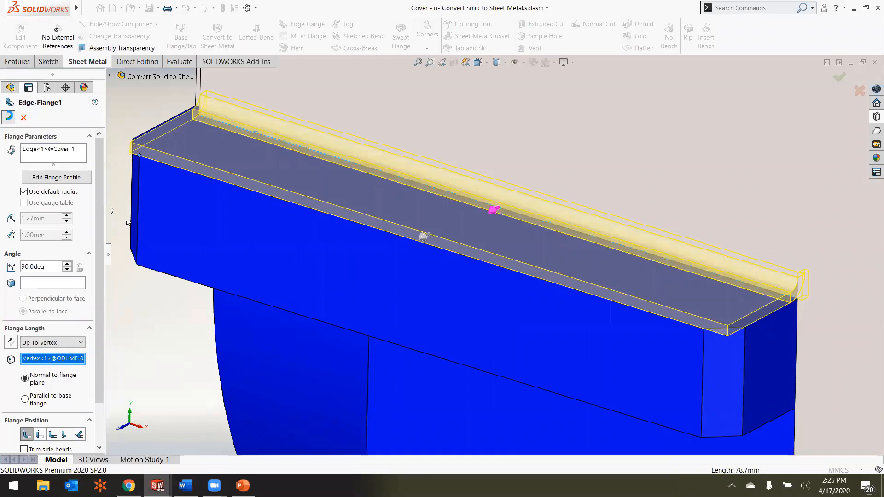
click(9, 115)
Step: Round the new flange's two outer corners using Break Corner with the fillet type and a 5 mm radius
scroll(483, 252, up, 2)
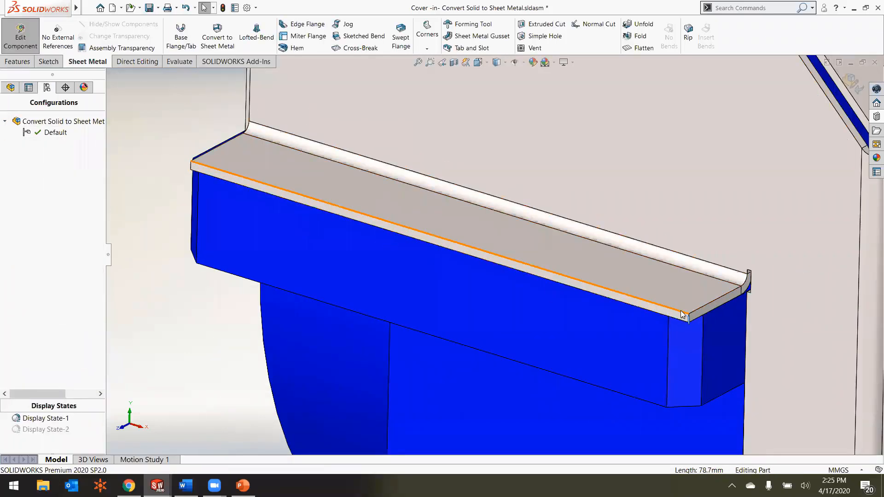
click(429, 44)
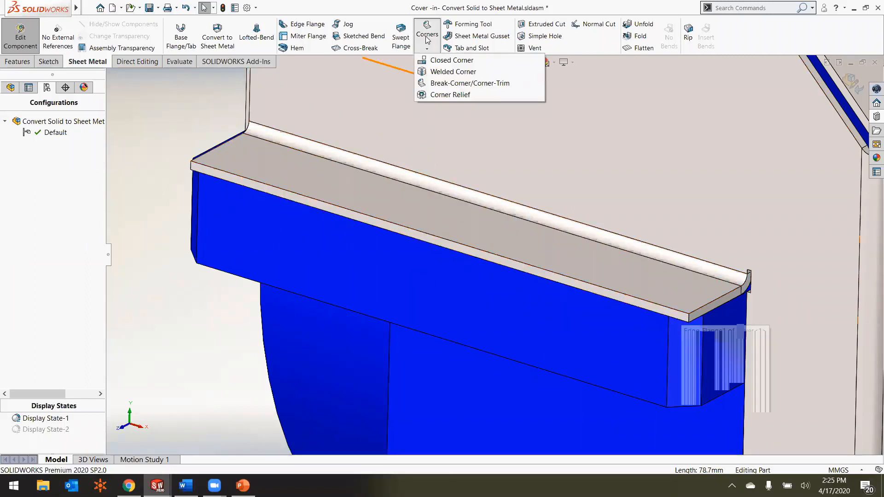
click(442, 83)
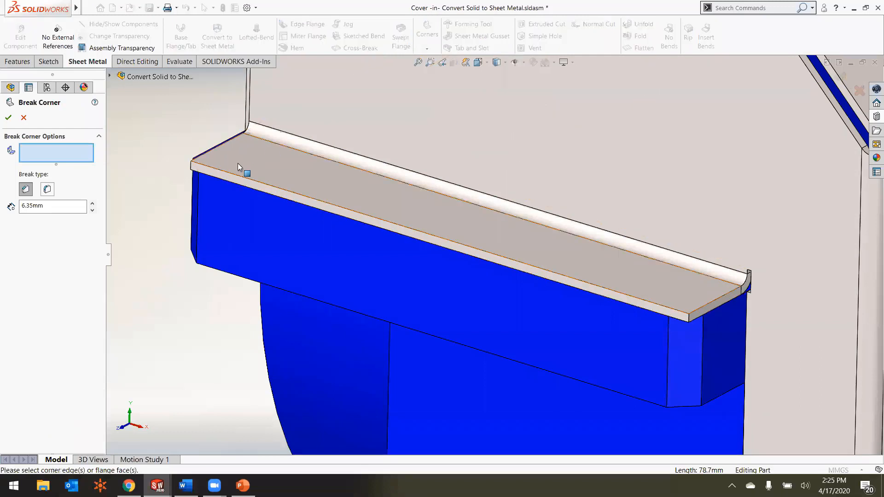
click(223, 158)
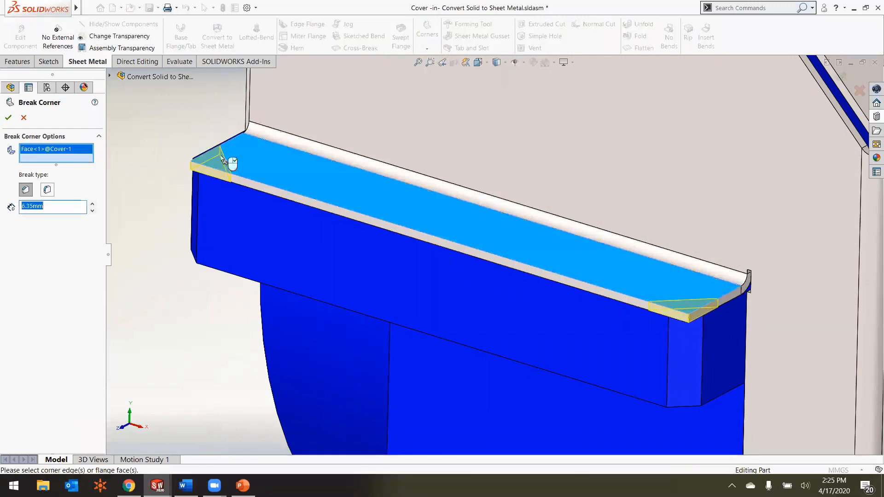
click(47, 189)
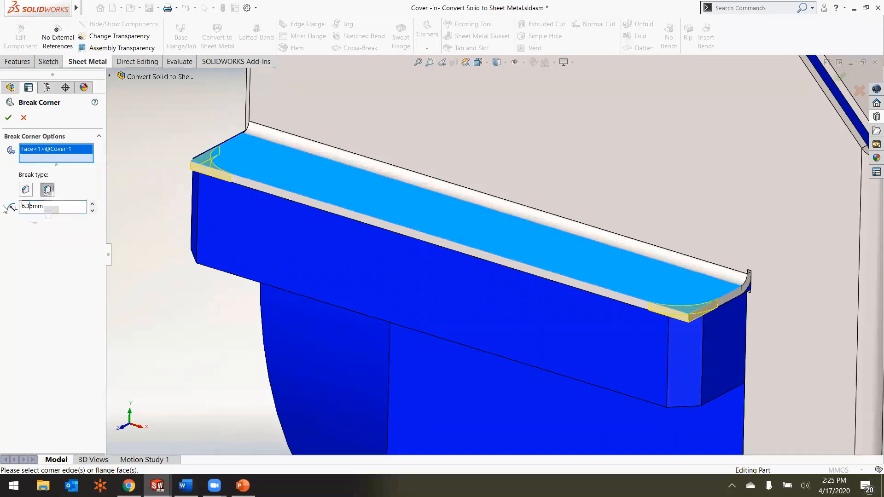
key(Return)
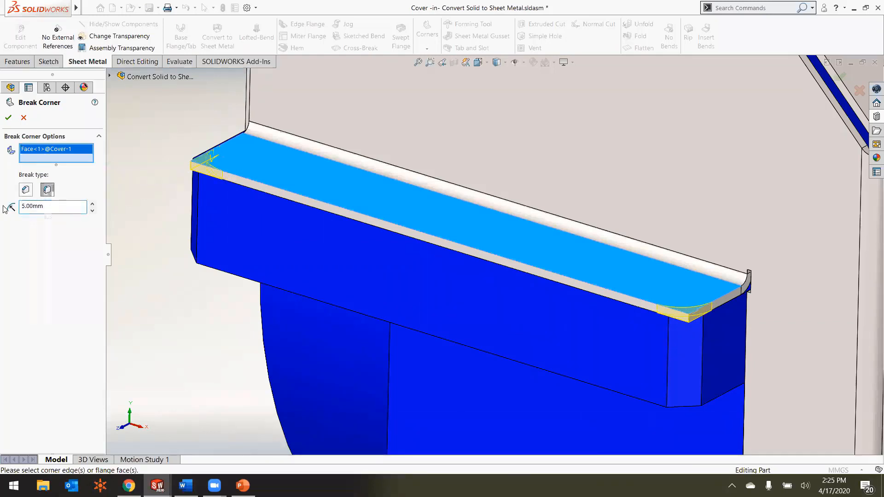
click(8, 118)
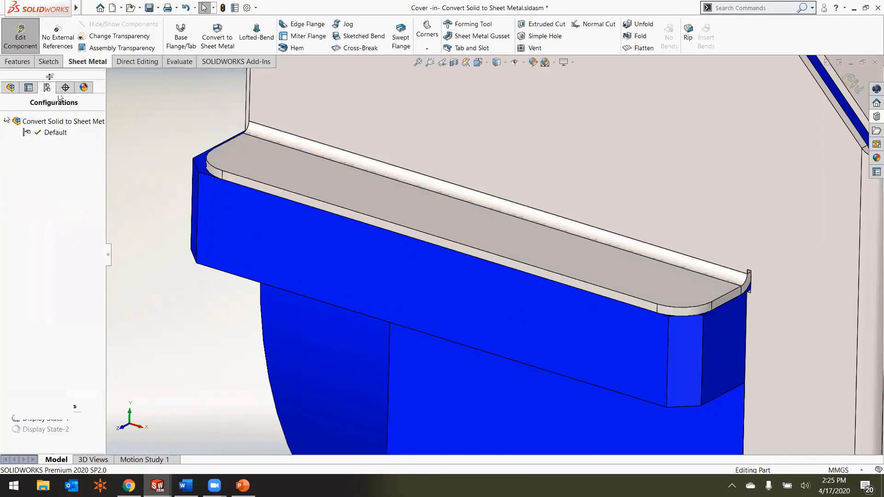
Step: Add two ANSI Metric M4 screw clearance holes, Up To Next, on the flange, centred on its rounded corners
click(26, 63)
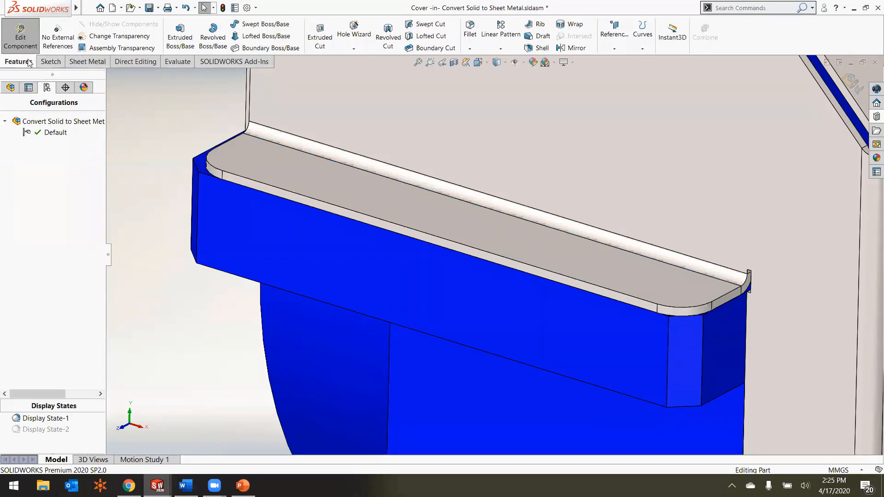
click(354, 29)
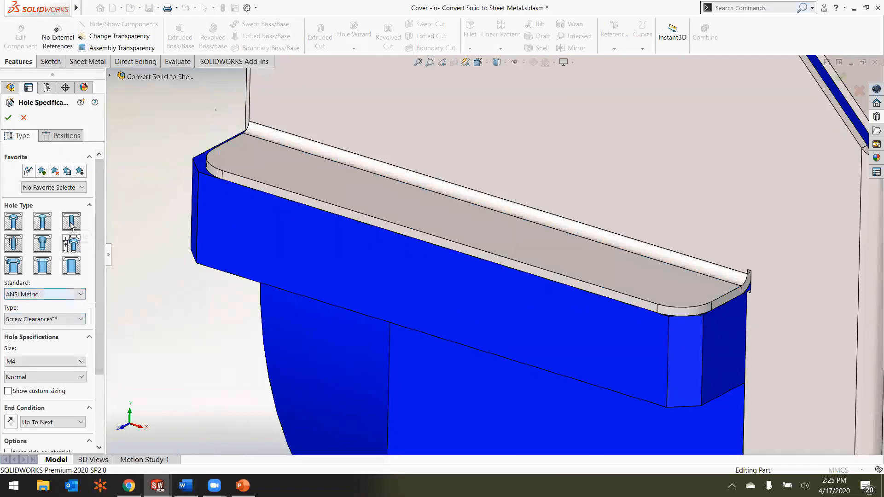
click(58, 138)
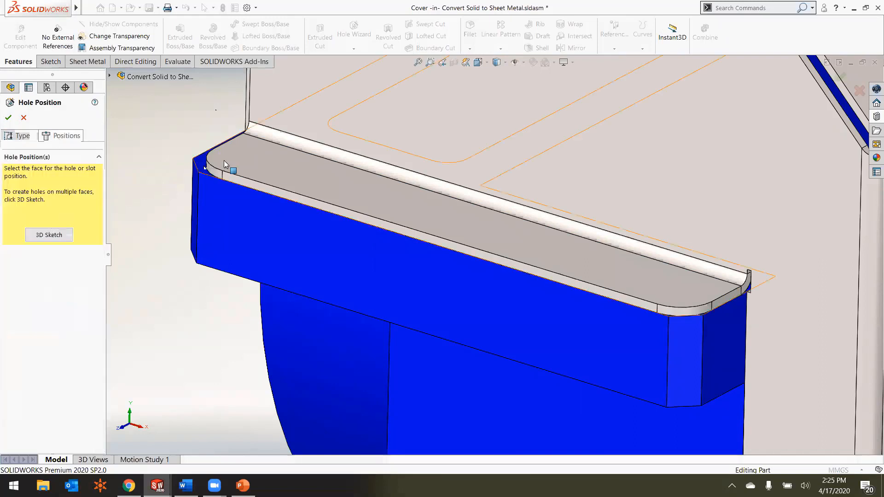
click(209, 162)
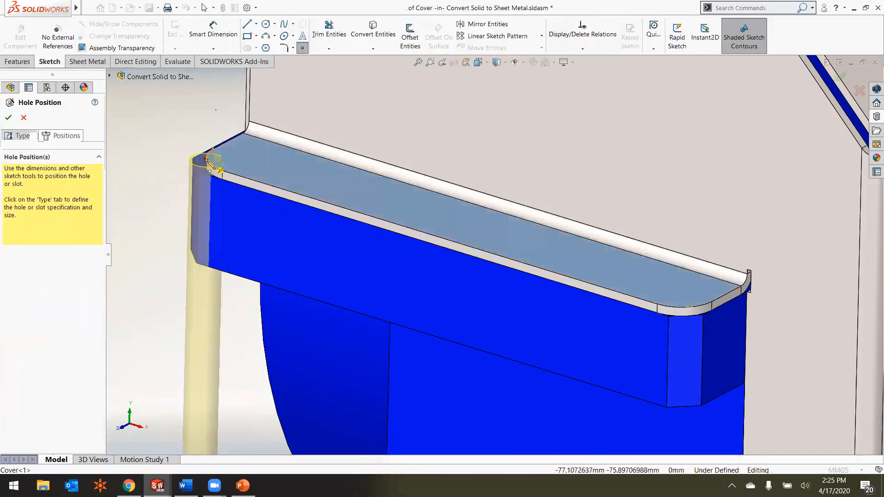
click(245, 158)
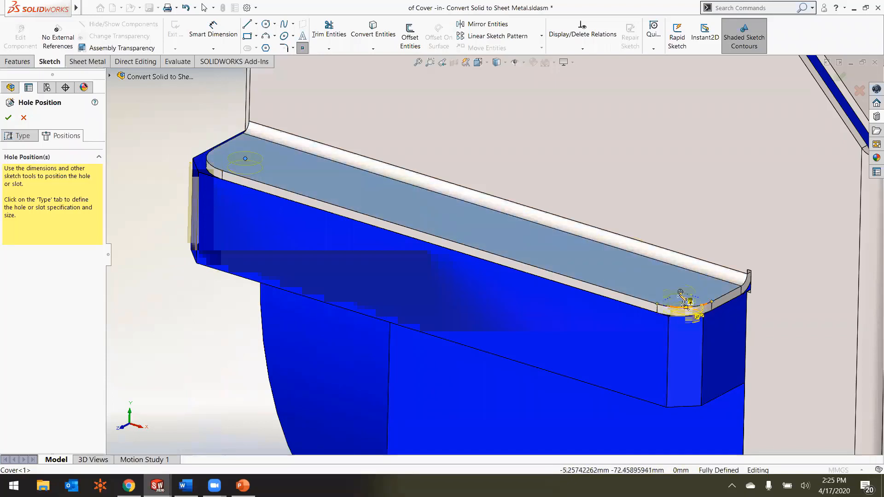
click(680, 292)
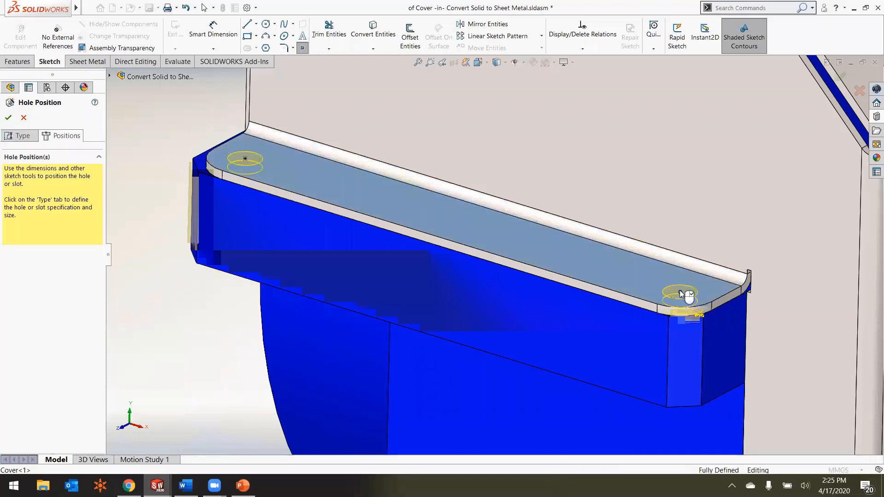
click(18, 135)
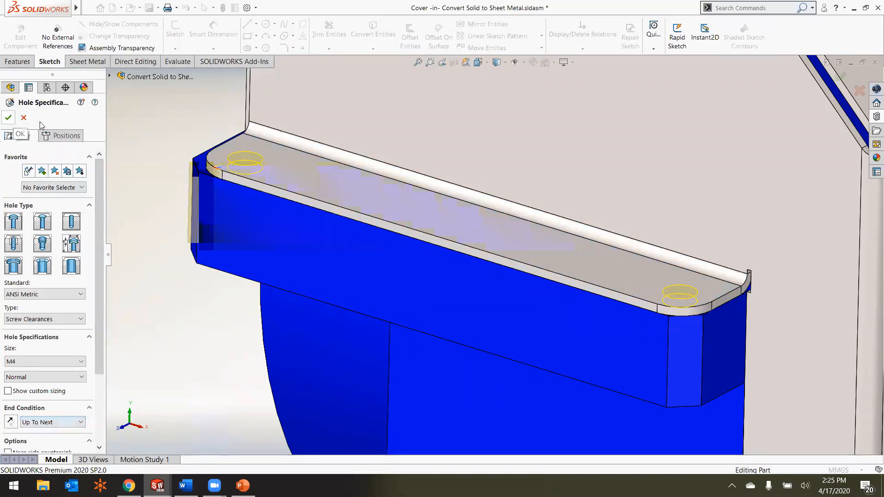
click(8, 117)
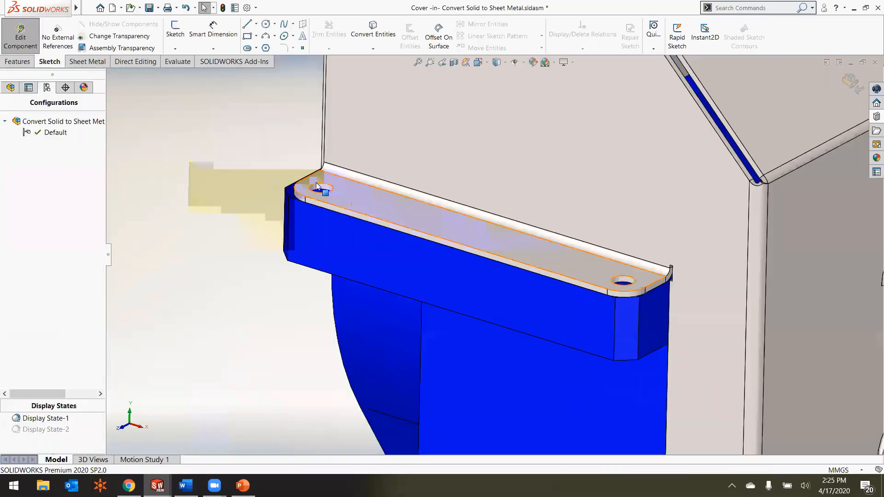
Step: Mirror the cover's edge flange and M4 clearance holes about the cover's Front Plane
scroll(316, 186, down, 5)
scroll(639, 241, up, 4)
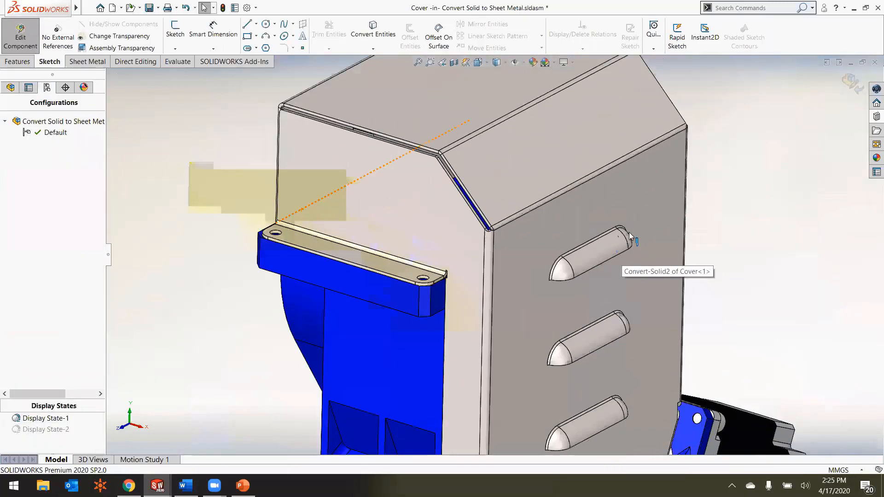
scroll(631, 222, down, 3)
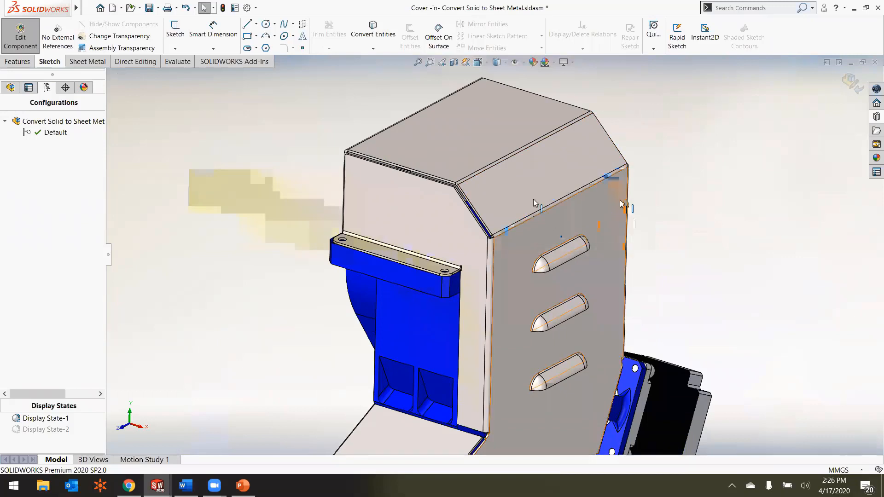
click(10, 87)
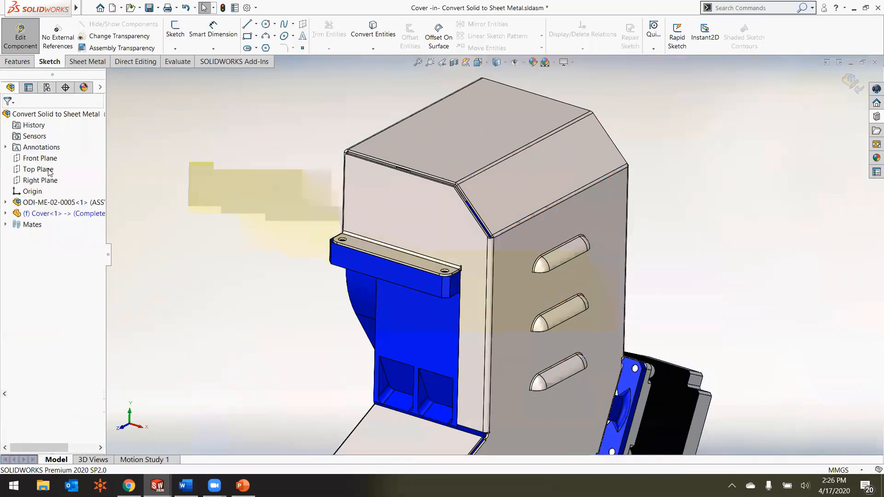
click(5, 214)
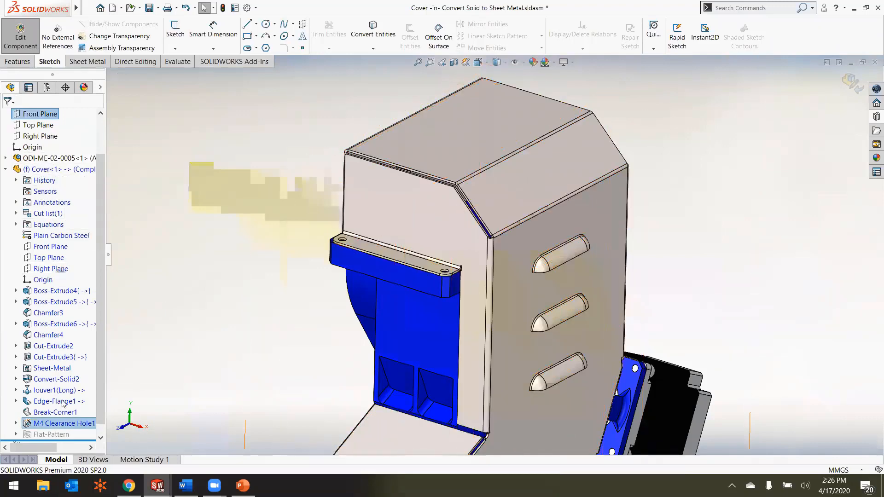
mouse_move(52, 427)
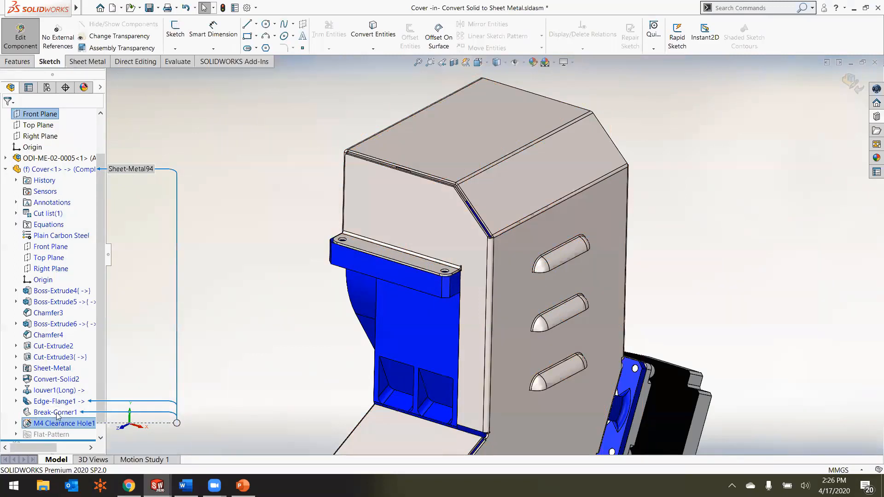
click(57, 413)
ctrl+click(52, 401)
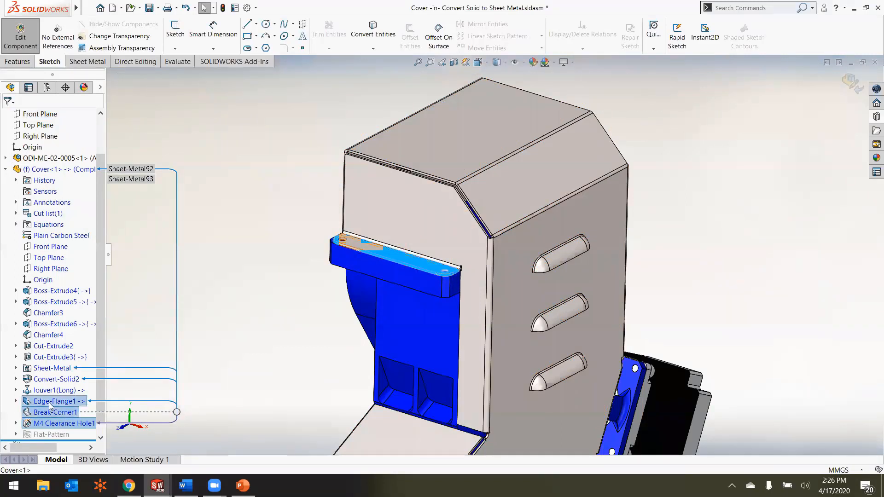
ctrl+click(43, 251)
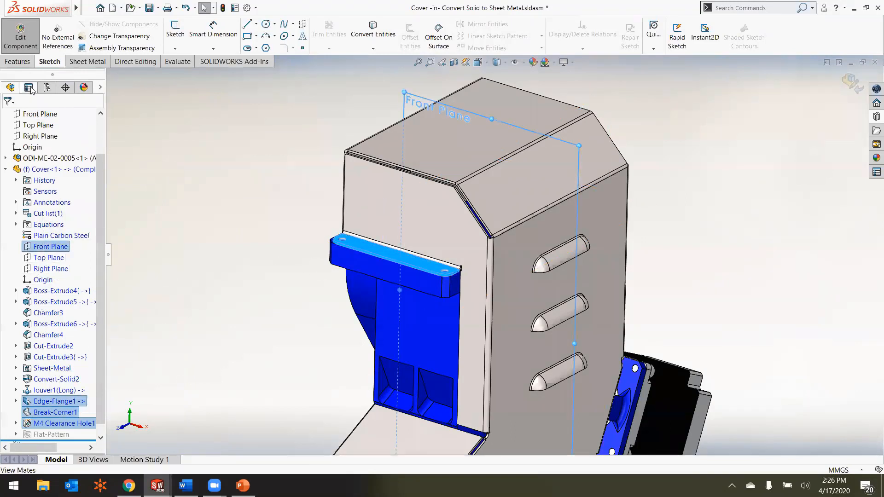
click(24, 62)
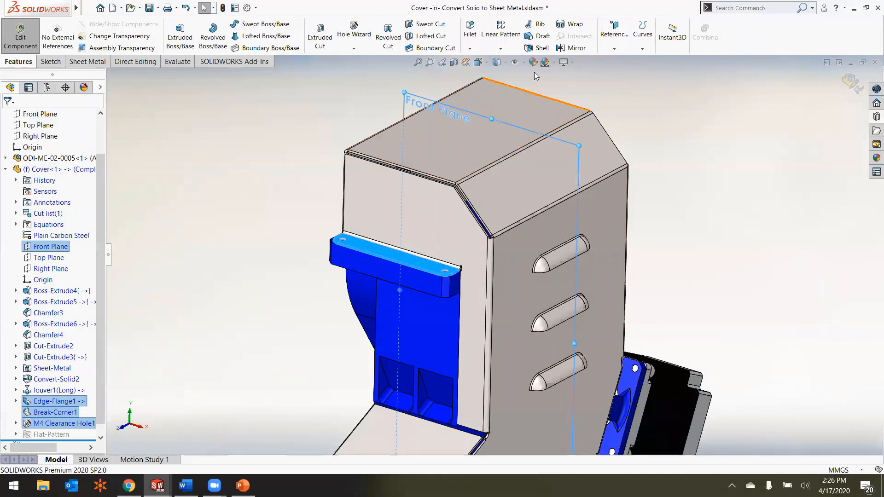
click(559, 49)
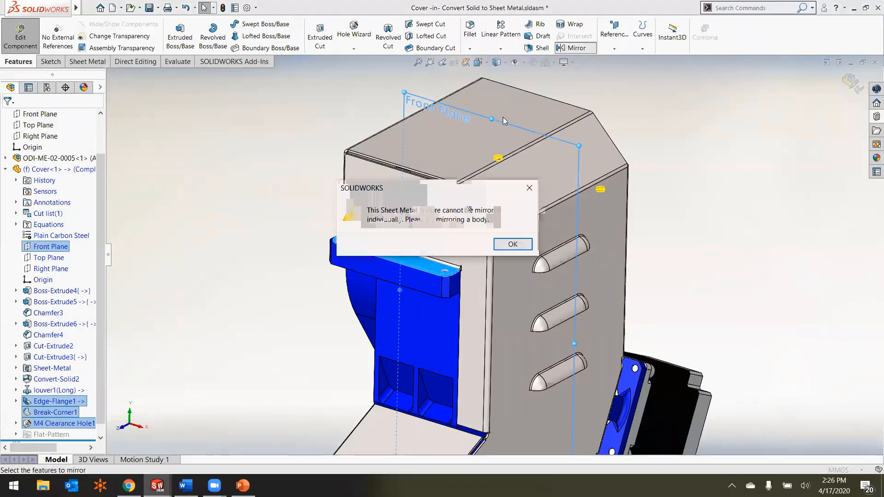
click(508, 244)
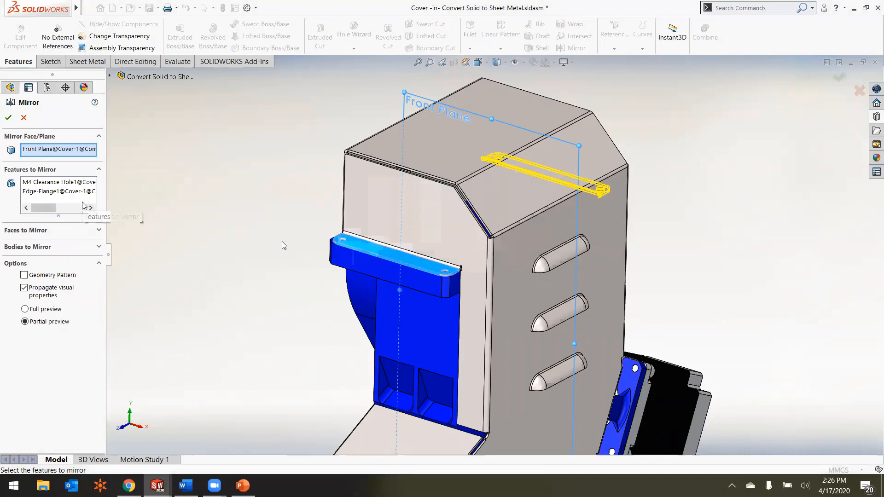
click(8, 117)
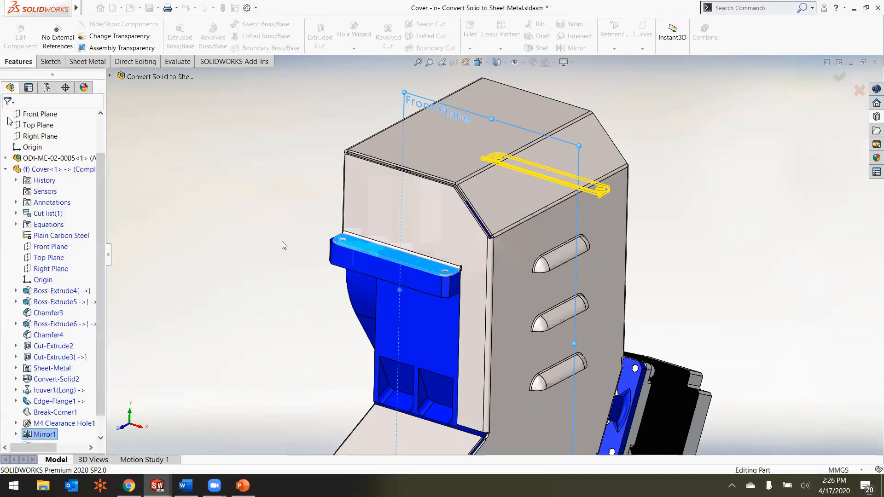
Step: Examine the mirrored flange and holes on the opposite side of the cover
middle_drag(282, 241, 251, 255)
scroll(250, 255, up, 1)
middle_drag(622, 213, 540, 222)
scroll(610, 218, down, 3)
scroll(581, 229, down, 1)
scroll(572, 230, up, 2)
click(204, 293)
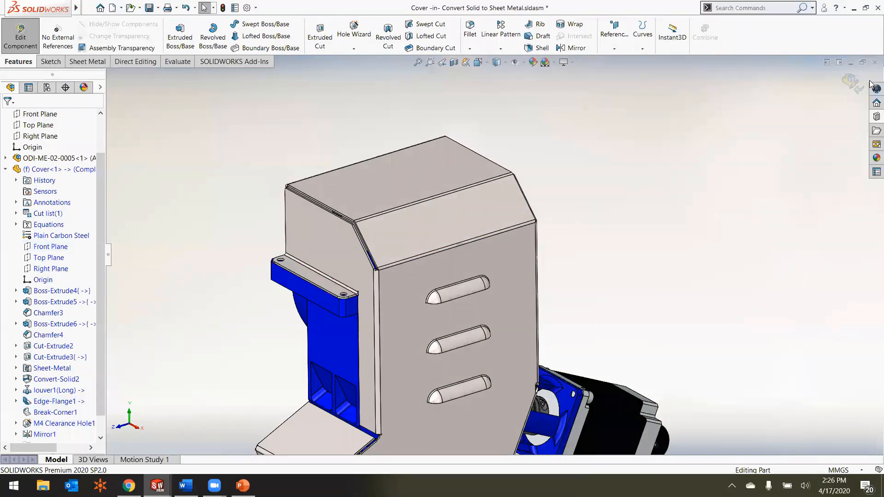
Step: Finish editing the cover in context and return to the top-level assembly, bringing the whole machine into view
scroll(817, 98, up, 2)
click(851, 84)
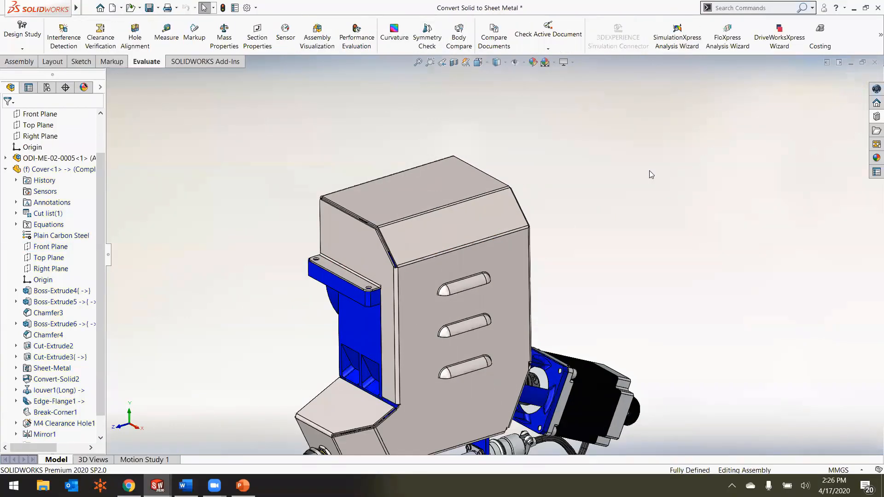
scroll(432, 318, up, 1)
scroll(436, 389, down, 2)
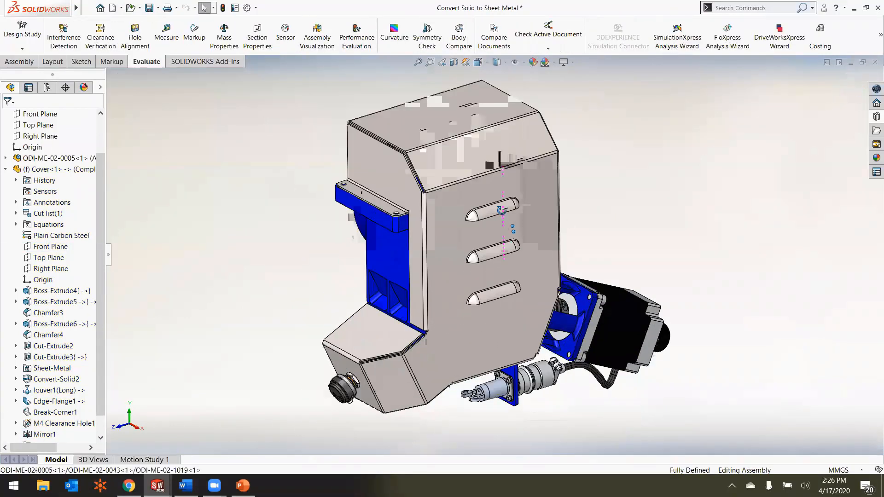
middle_drag(502, 218, 500, 207)
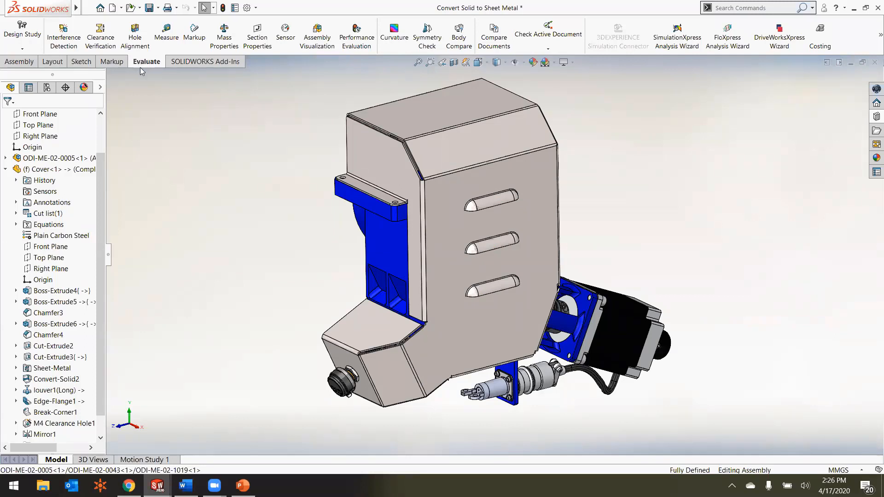
Step: Run Interference Detection on the complete Convert Solid to Sheet Metal assembly with the default options, and close the check
click(68, 44)
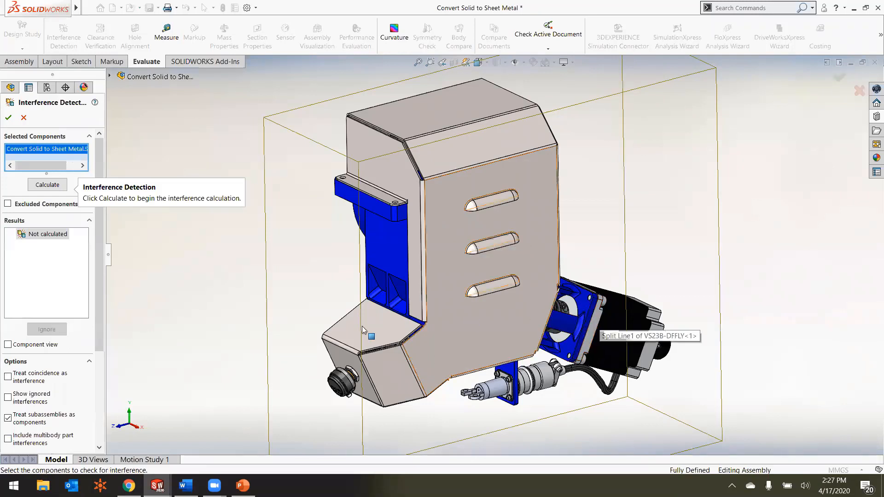
click(56, 185)
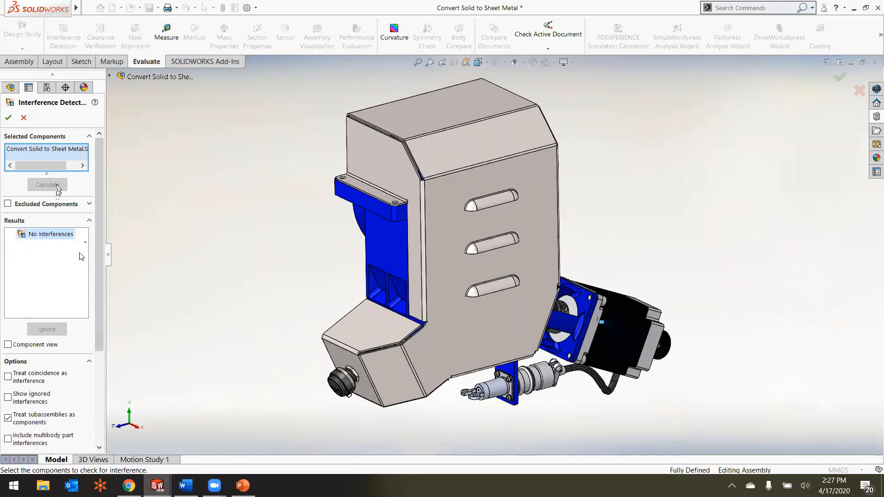
click(8, 118)
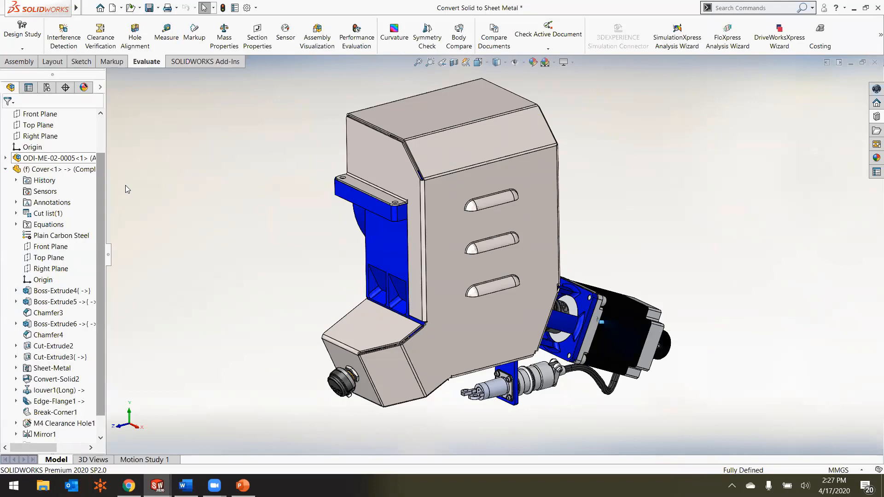
key(alt+Tab)
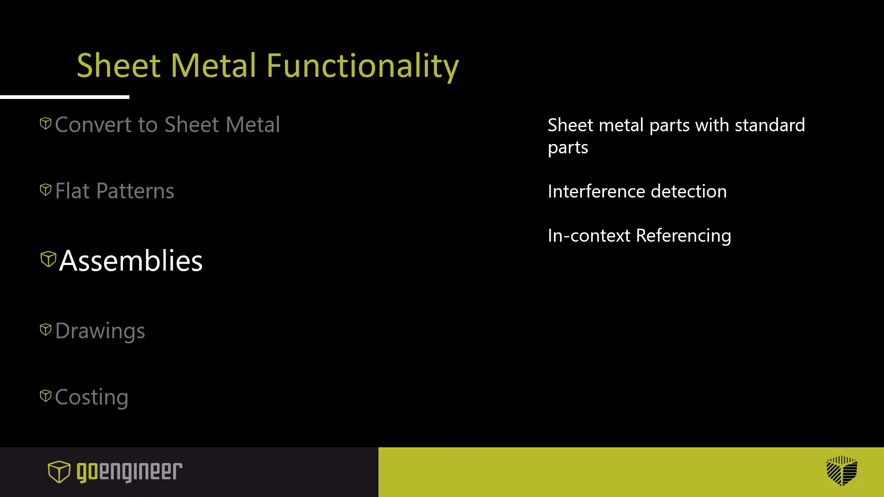
key(Right)
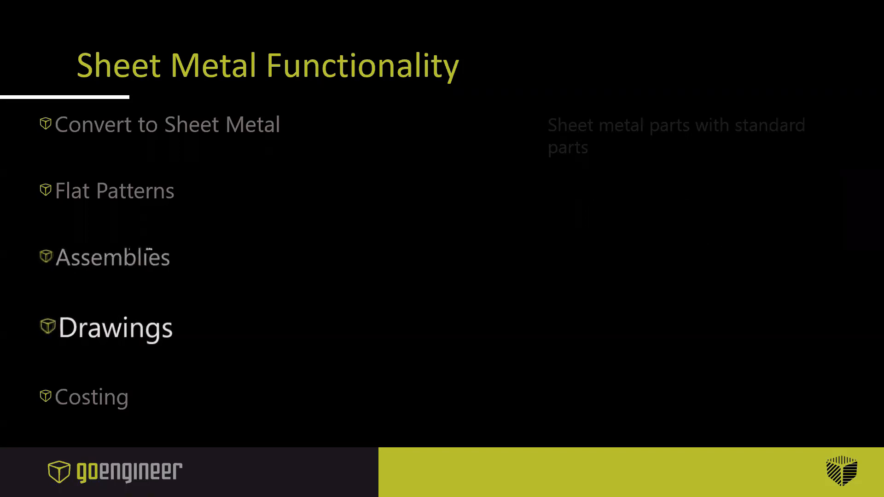
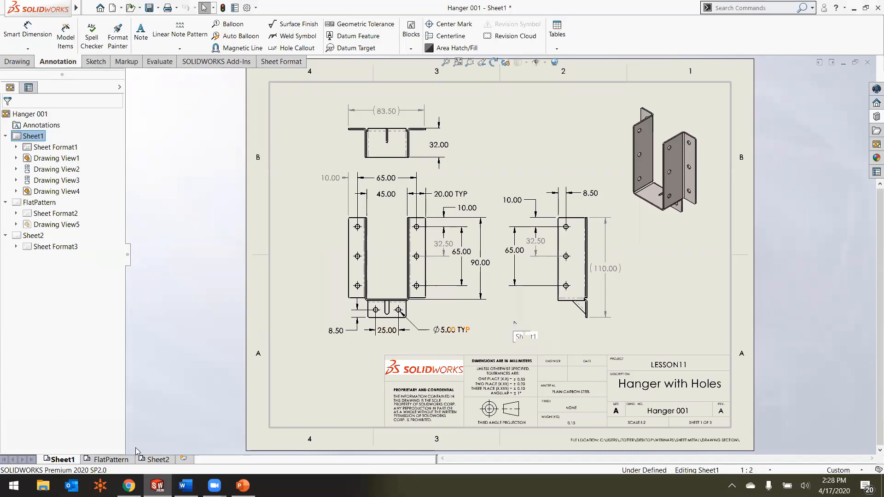
Step: Open the FlatPattern sheet and check the rotation angle of its flat pattern view without changing it
click(124, 459)
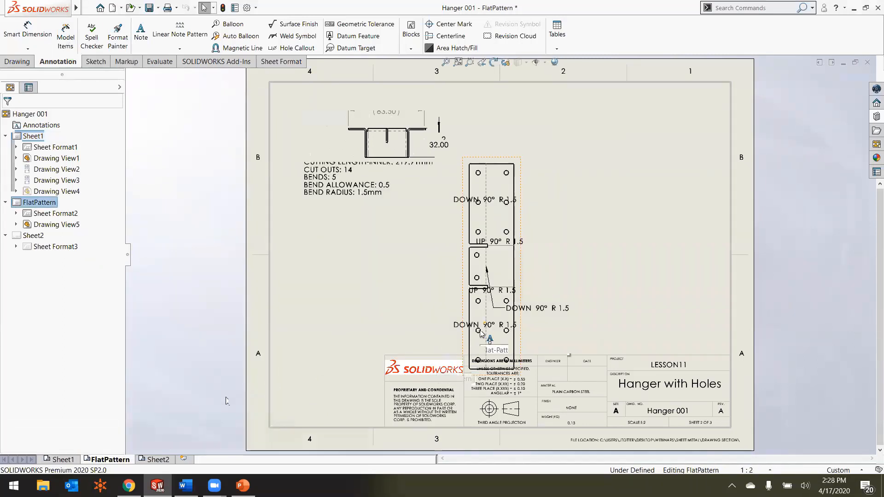
click(517, 271)
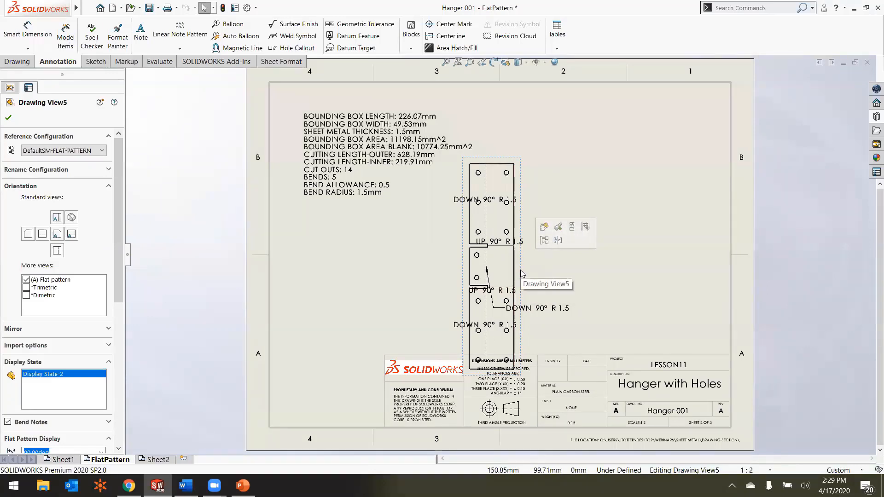
click(493, 63)
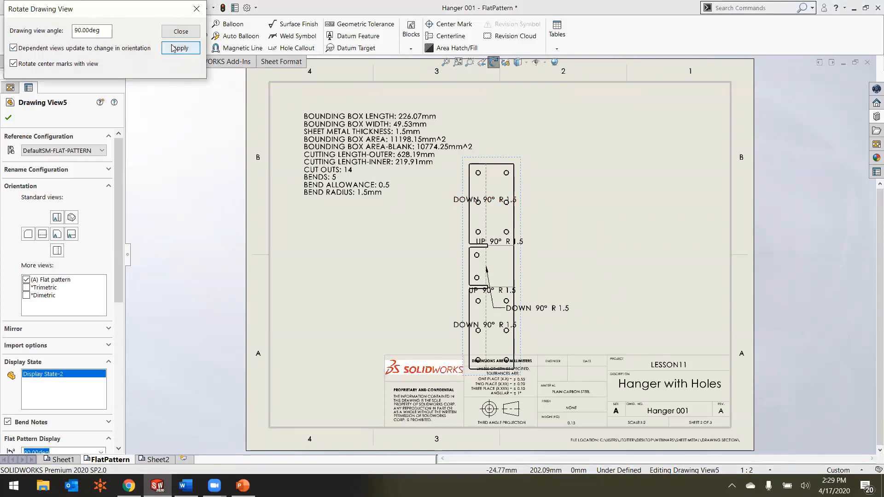
click(179, 32)
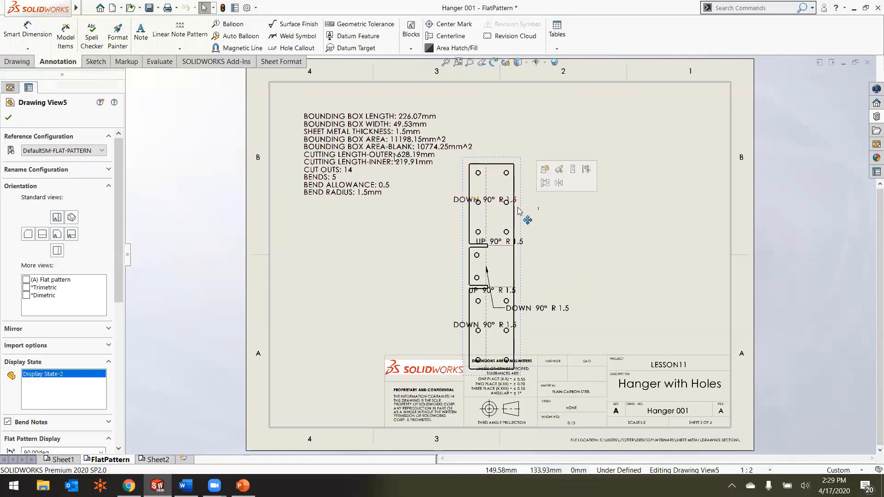
Step: Move the flat pattern view, together with its properties note, up and to the left on the sheet
click(567, 232)
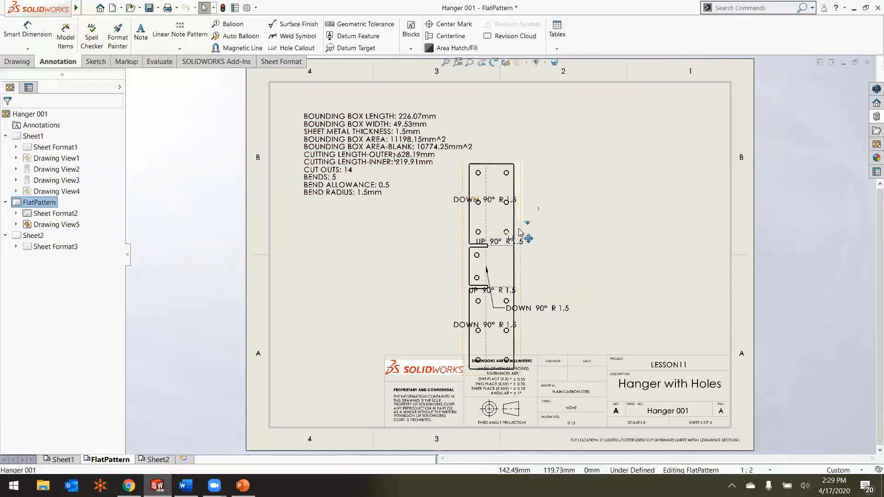
drag(521, 232, 507, 213)
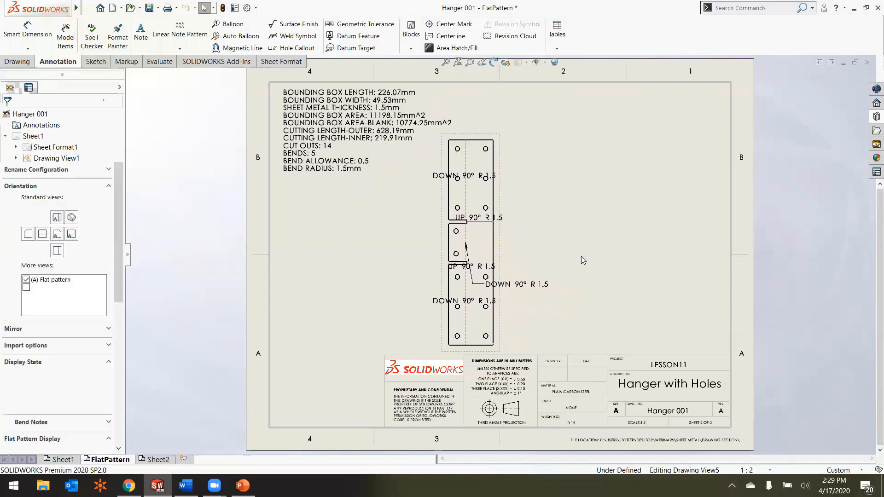
click(582, 258)
Step: Turn the flat pattern view's bend notes off and back on to regenerate them
scroll(492, 200, down, 3)
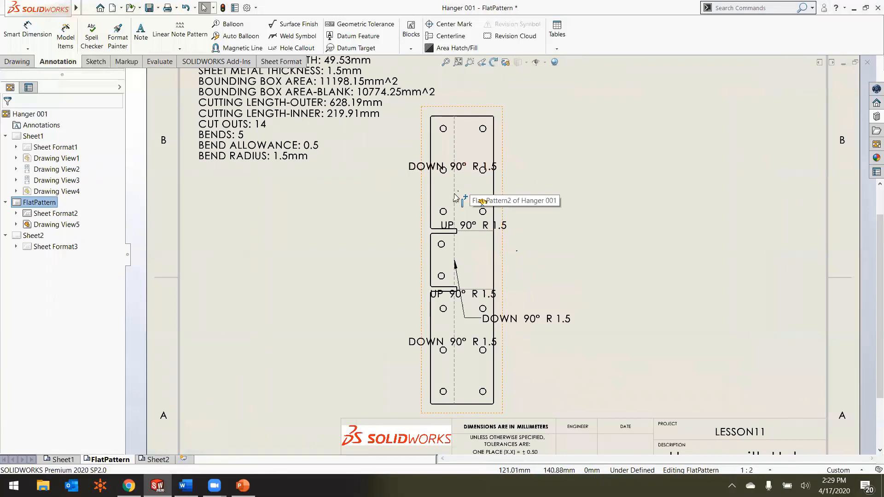
click(420, 199)
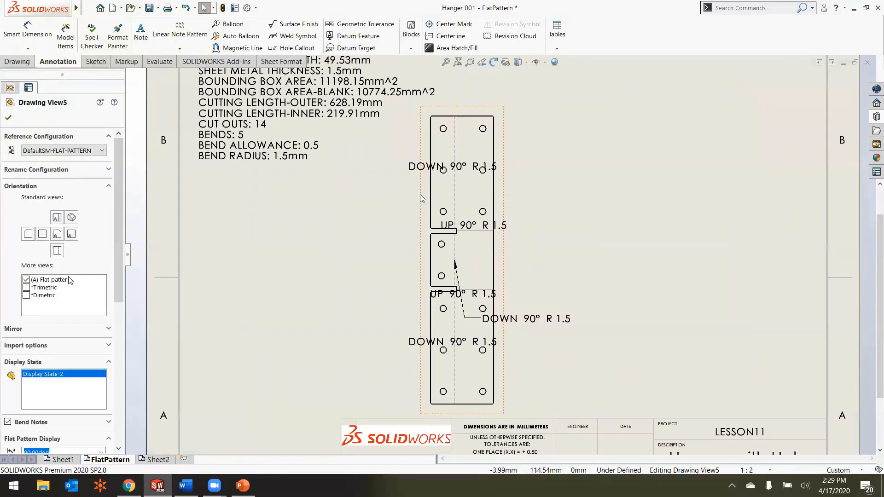
scroll(112, 305, down, 3)
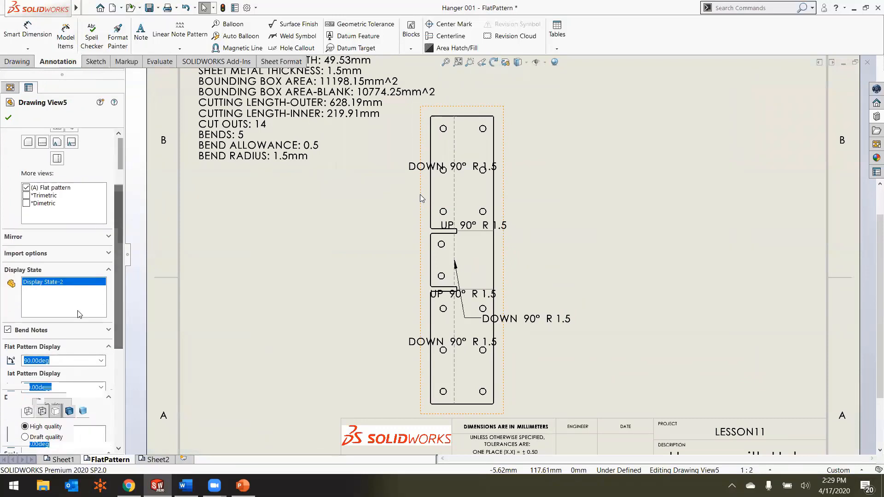
click(7, 331)
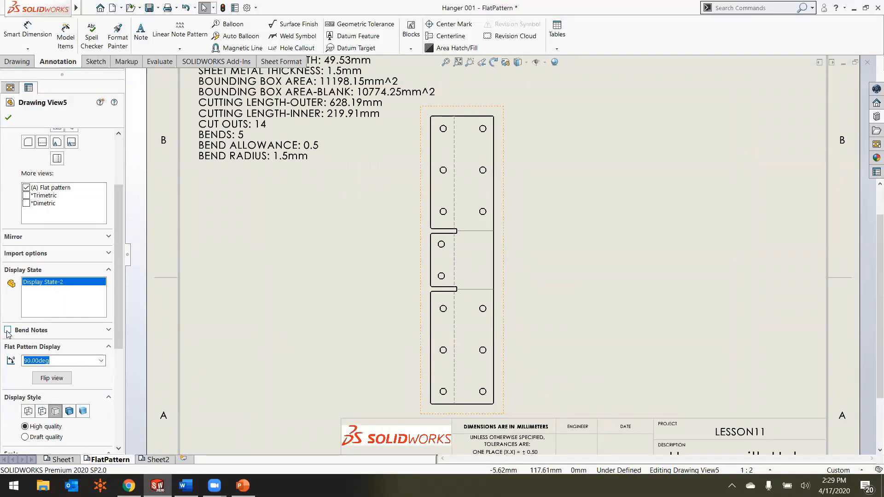
click(7, 330)
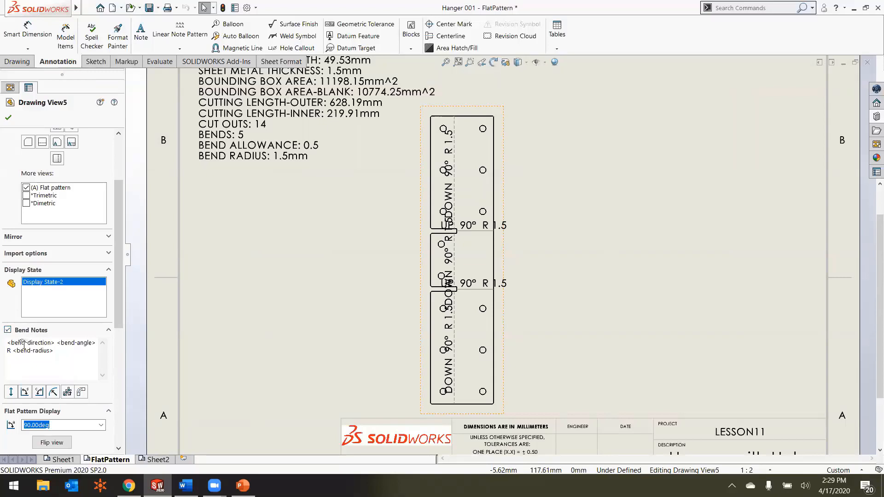
click(10, 118)
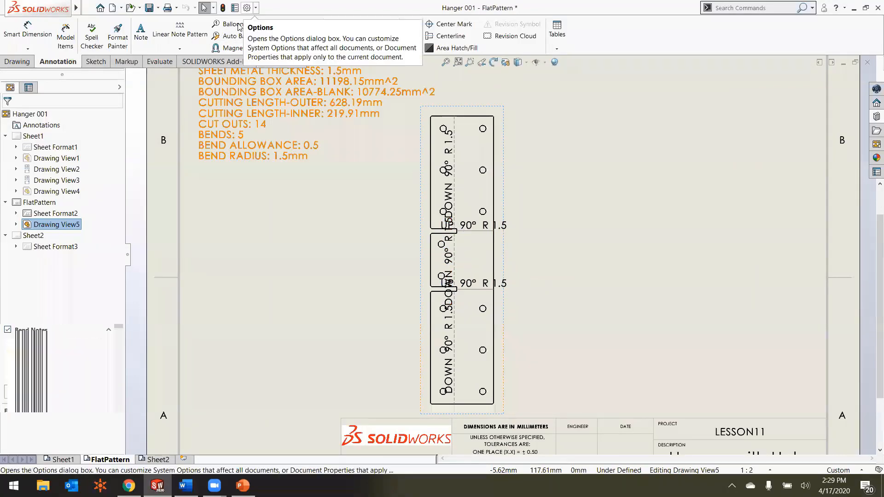
Step: In the document's sheet metal properties, set the flat pattern colour of up-direction bend lines to blue
click(247, 8)
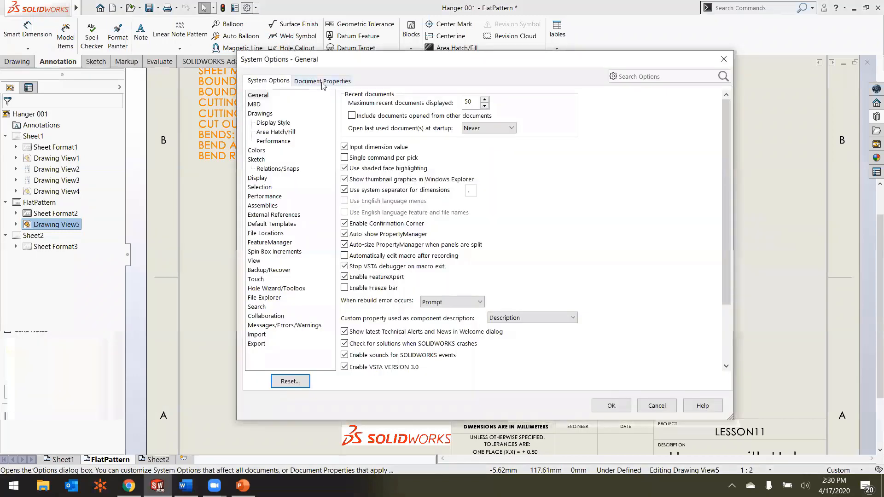
click(322, 82)
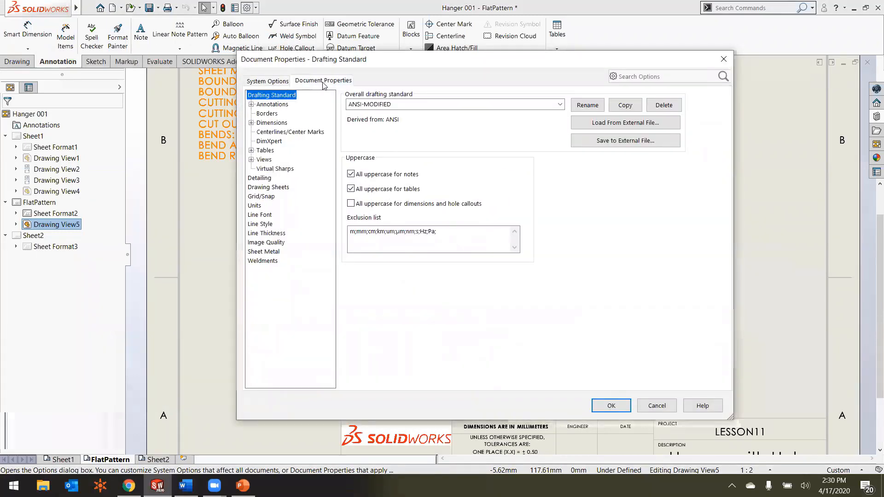
click(269, 253)
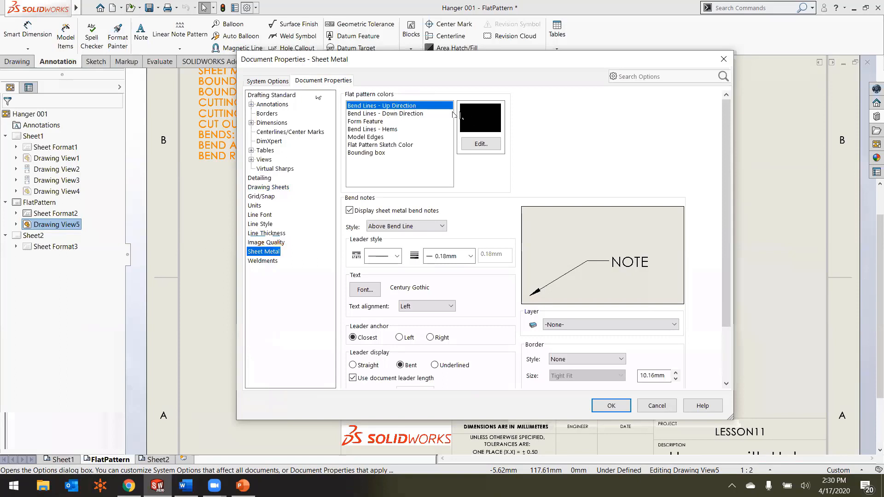
click(479, 144)
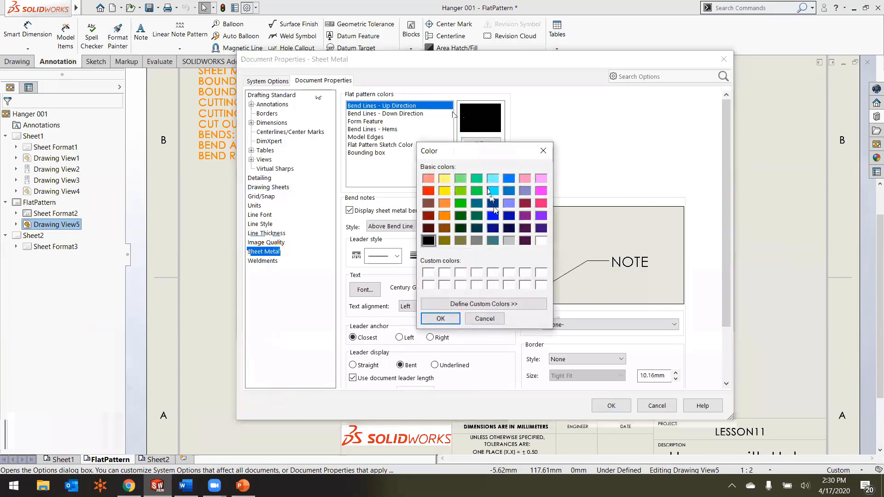
click(492, 215)
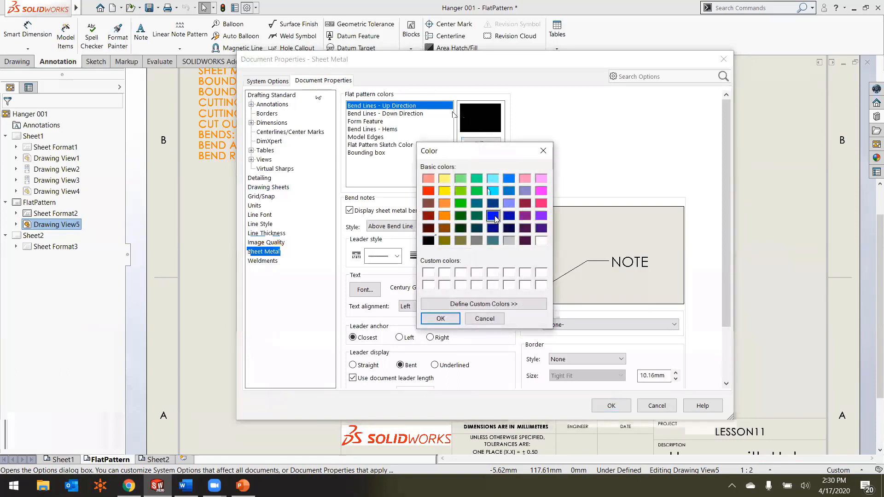
click(435, 321)
Step: Set the flat pattern colour of down-direction bend lines to red, apply the document properties and inspect the bend lines
click(403, 114)
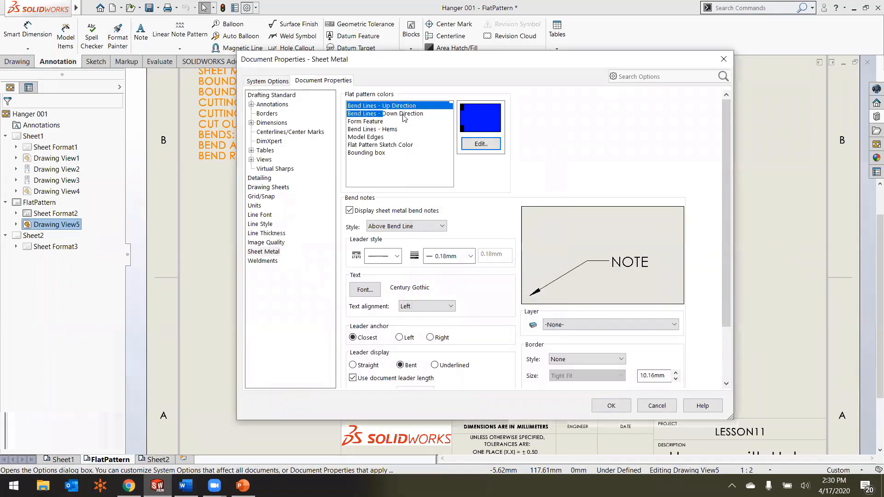
click(466, 145)
click(428, 190)
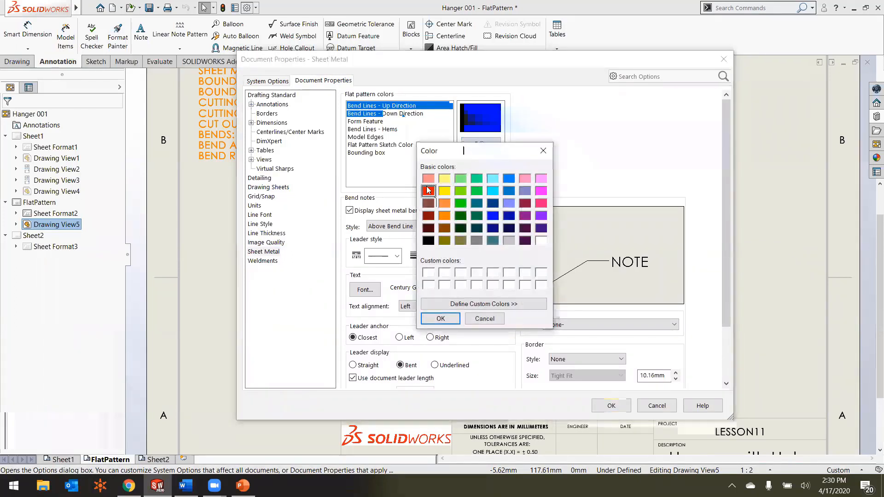
click(440, 318)
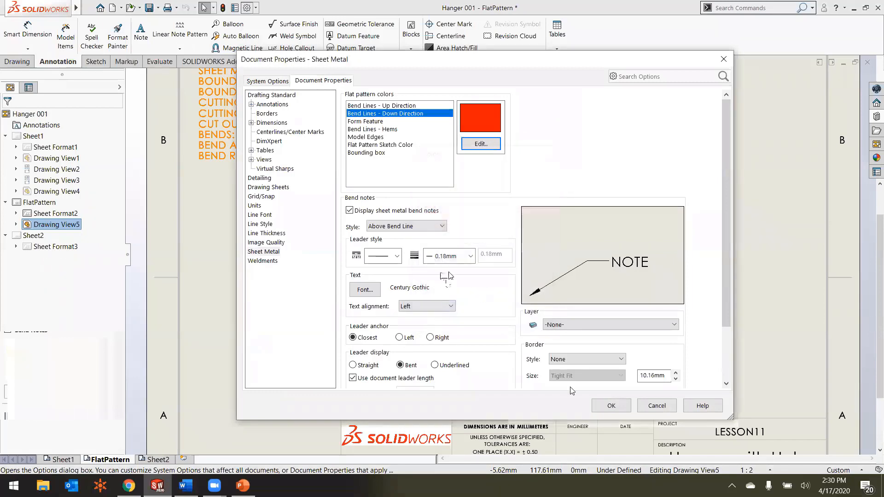
click(611, 406)
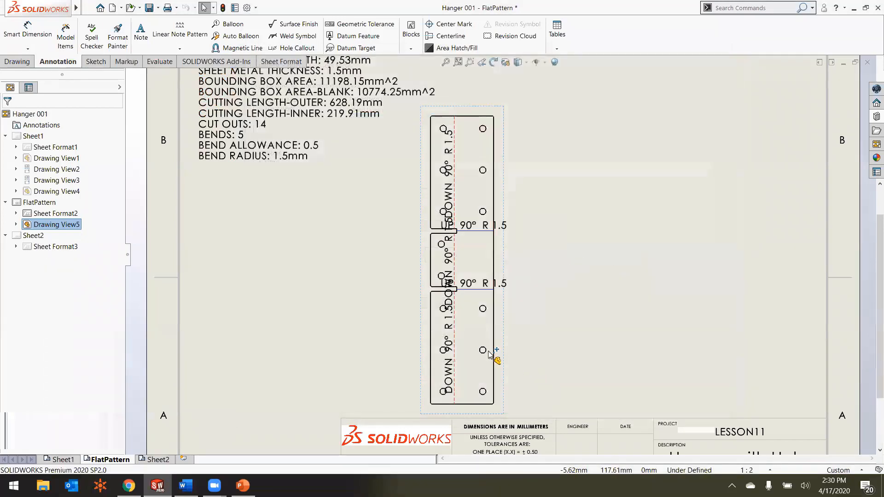
scroll(474, 267, down, 4)
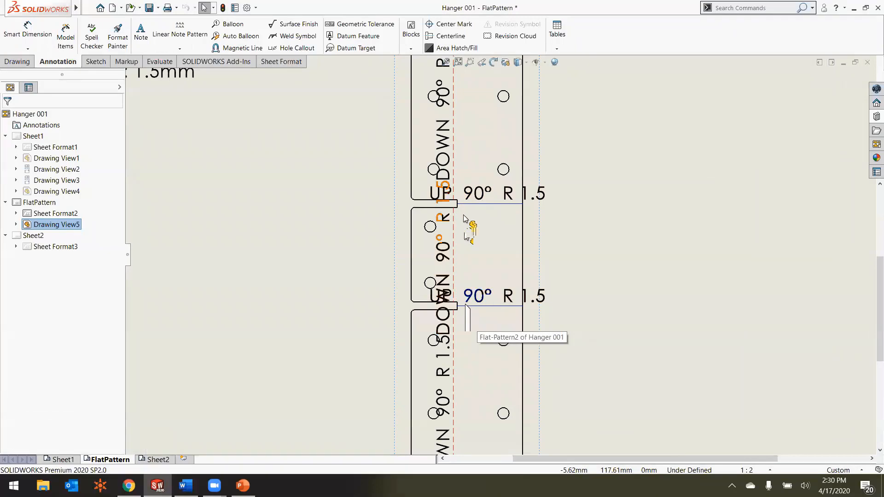
scroll(464, 220, up, 3)
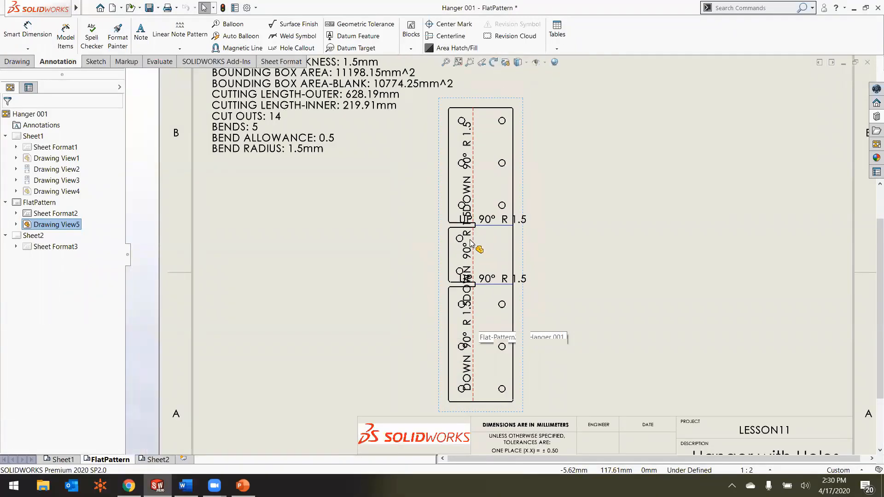
Step: Turn off the bend notes in the flat pattern view and fit the whole sheet on screen
click(438, 245)
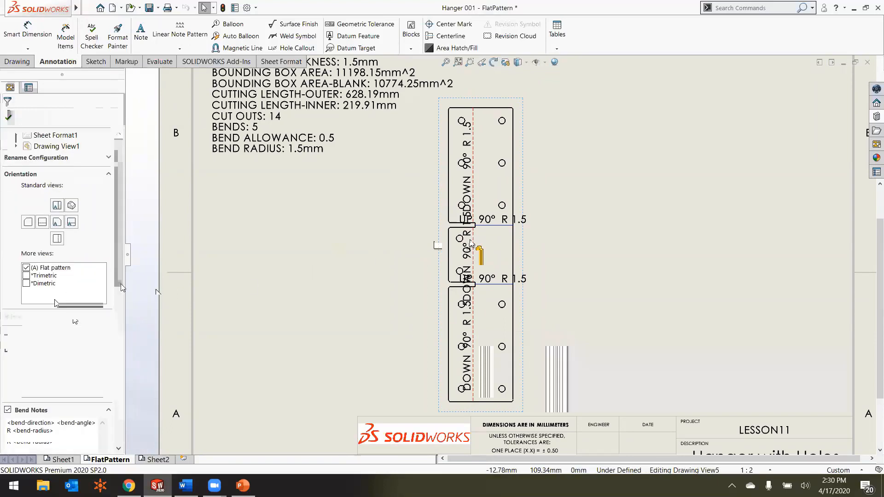
click(7, 356)
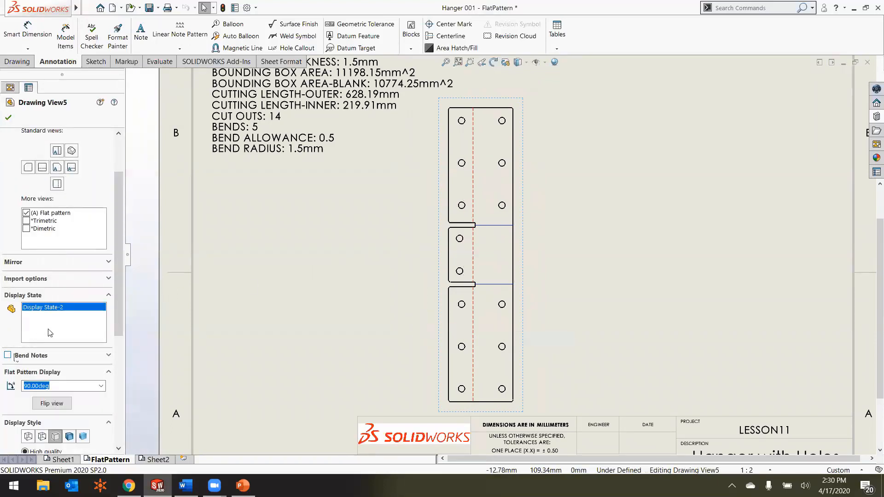
click(9, 118)
key(f)
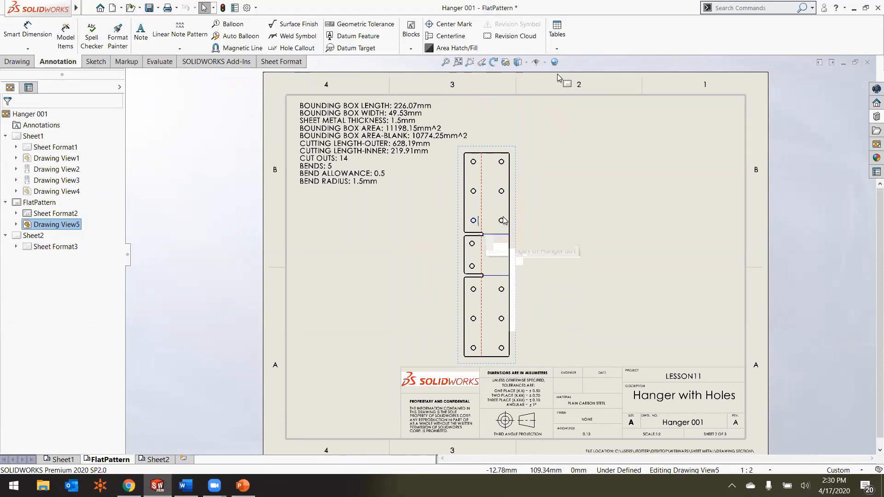
Step: Insert a bend table for the flat pattern view in the sheet's upper-right corner, using the bendtable-standard template and A, B, C tags
click(557, 49)
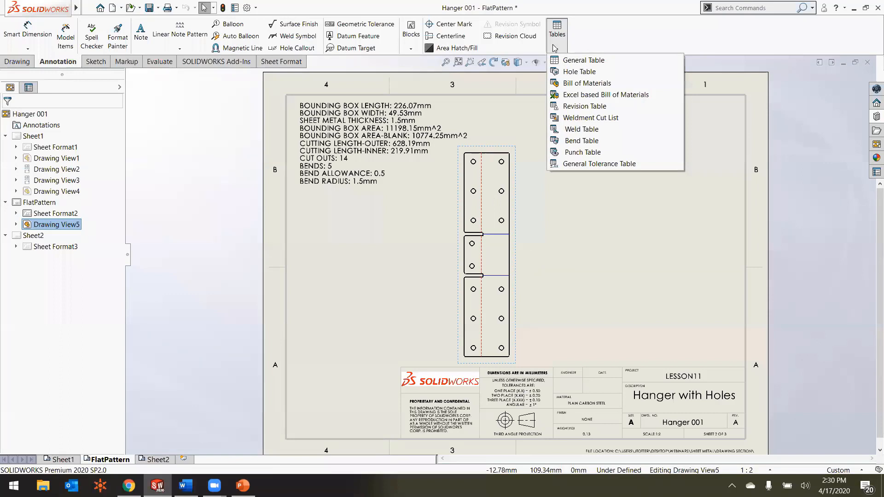
click(582, 141)
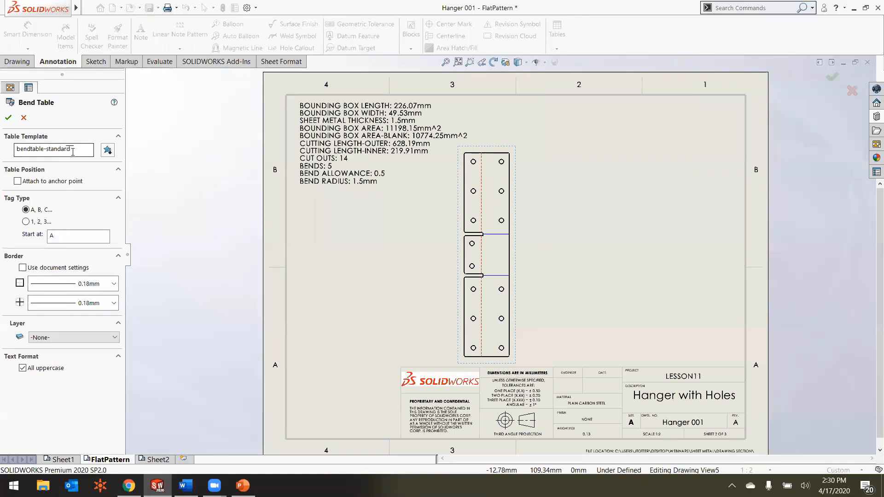
click(8, 117)
click(545, 96)
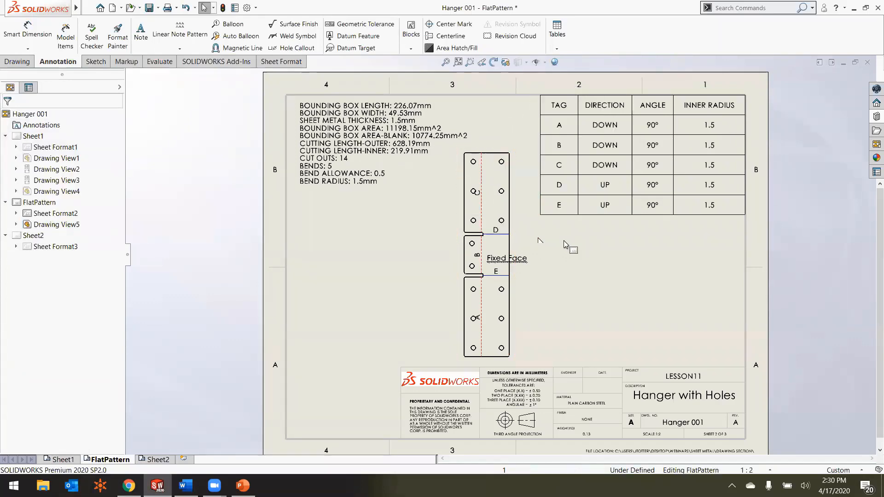
scroll(509, 226, down, 1)
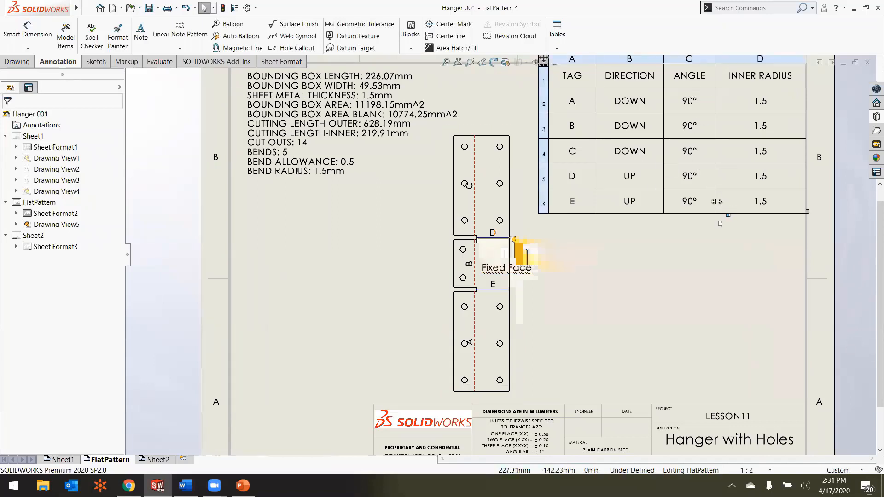
scroll(679, 195, up, 1)
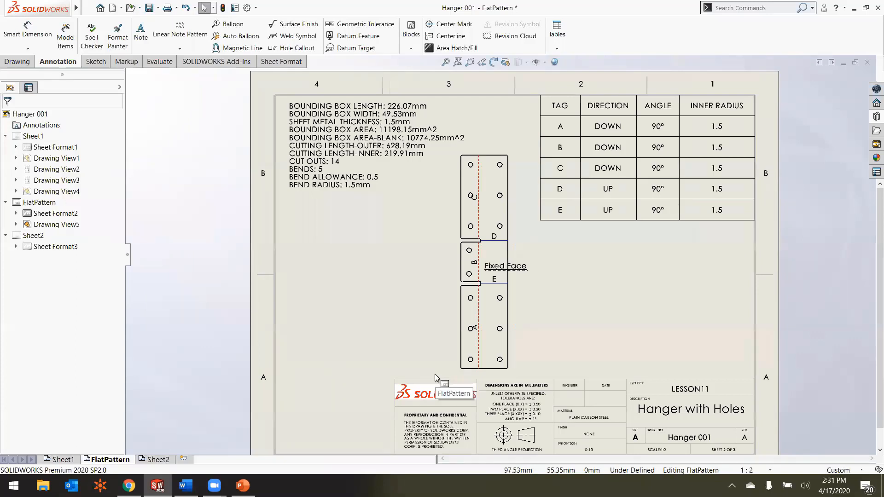
mouse_move(155, 459)
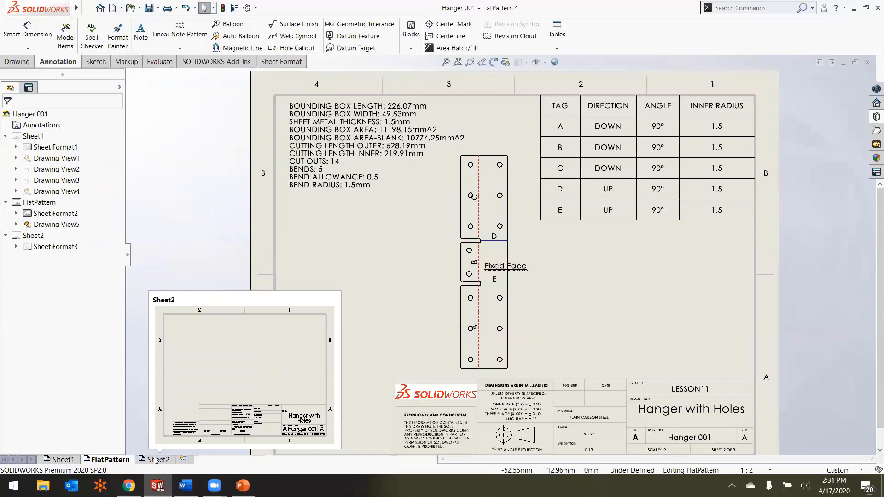
click(156, 459)
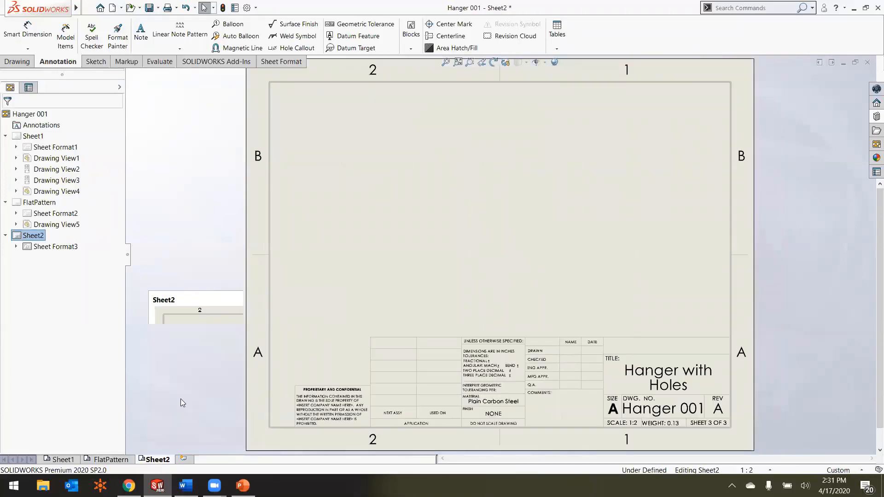
click(111, 459)
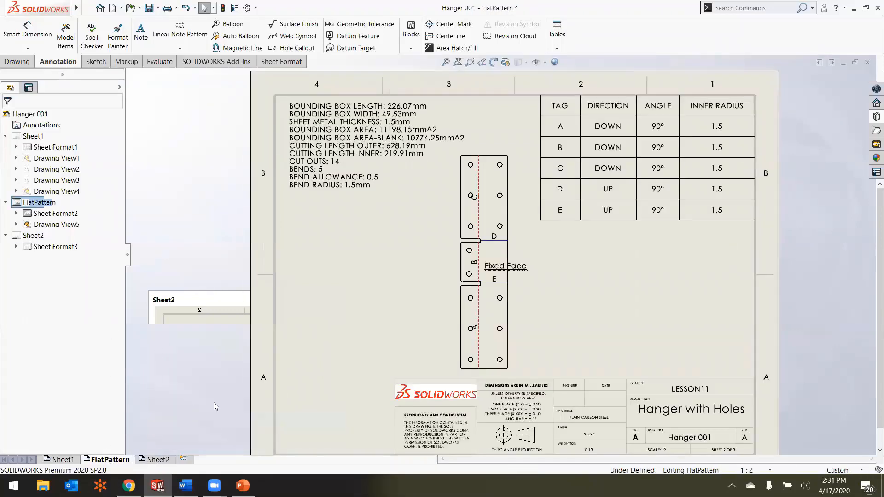
click(460, 174)
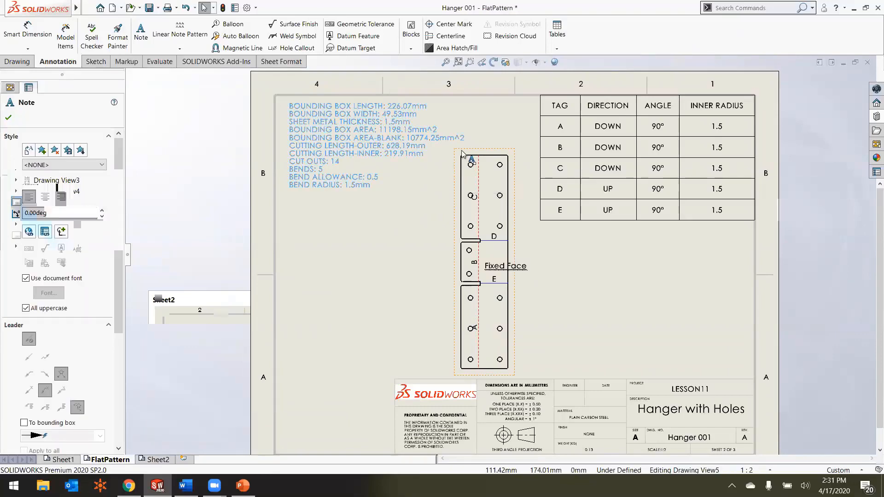
click(388, 261)
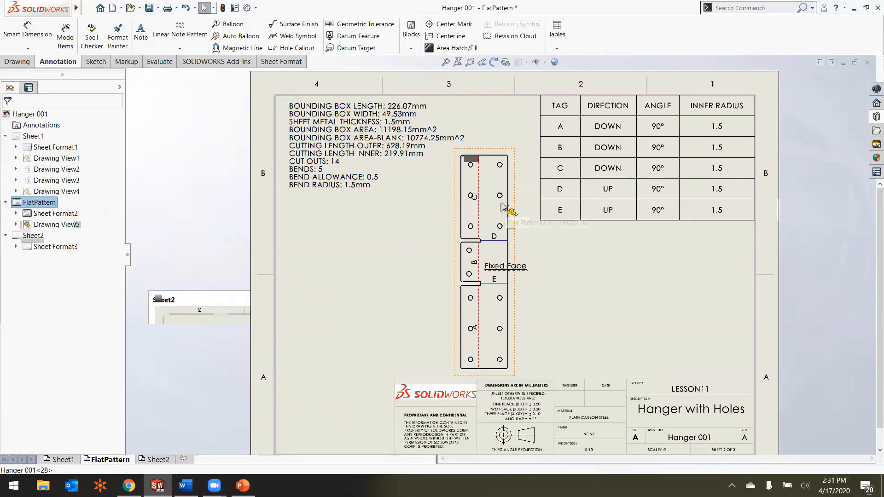
Step: Open the Hanger 001 part from the drawing's flat pattern view and return it from its flattened to its folded state
click(503, 206)
click(532, 164)
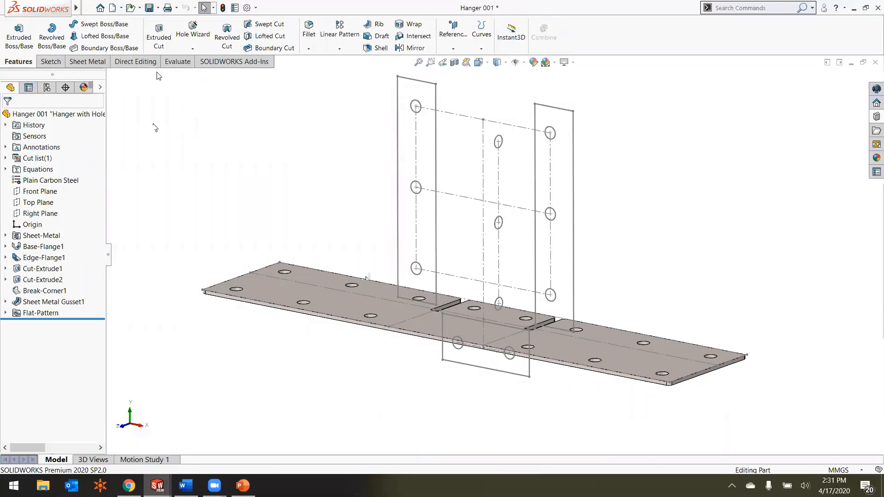
click(40, 313)
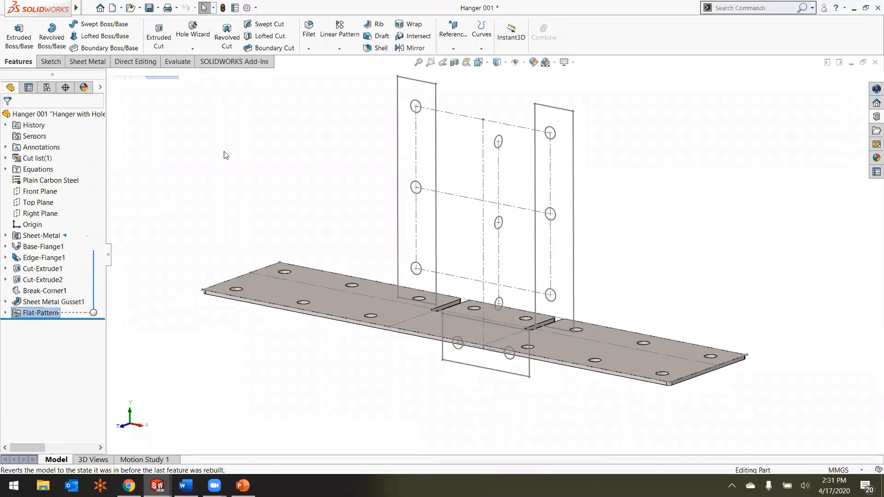
click(87, 61)
click(480, 47)
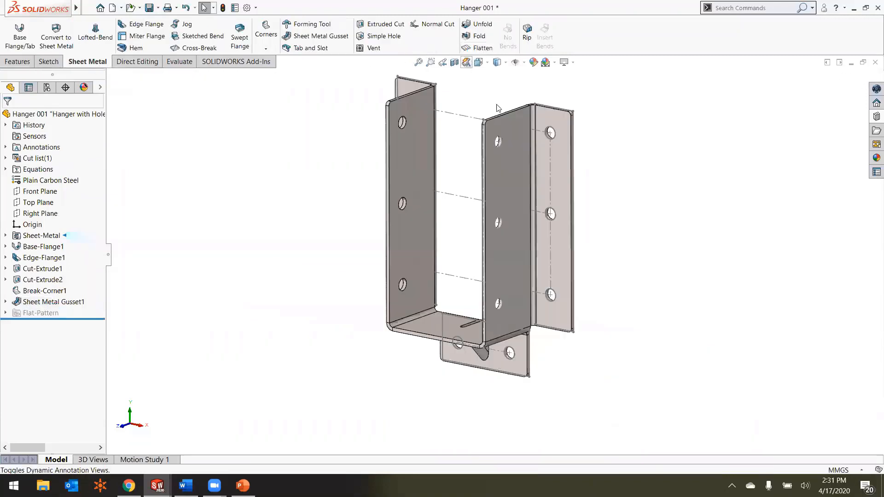
Step: Examine the folded hanger from another angle and check the part's list of configurations
mouse_move(585, 217)
middle_down()
mouse_move(608, 211)
mouse_move(597, 220)
middle_up()
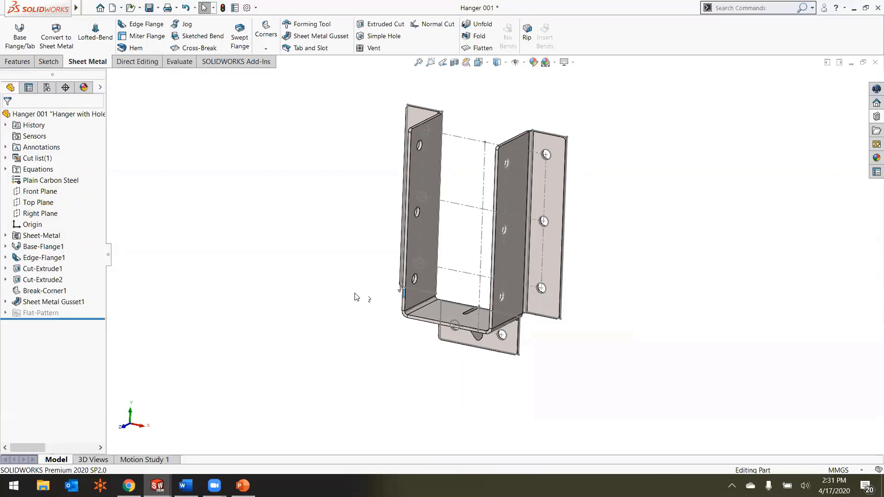
middle_drag(349, 288, 339, 286)
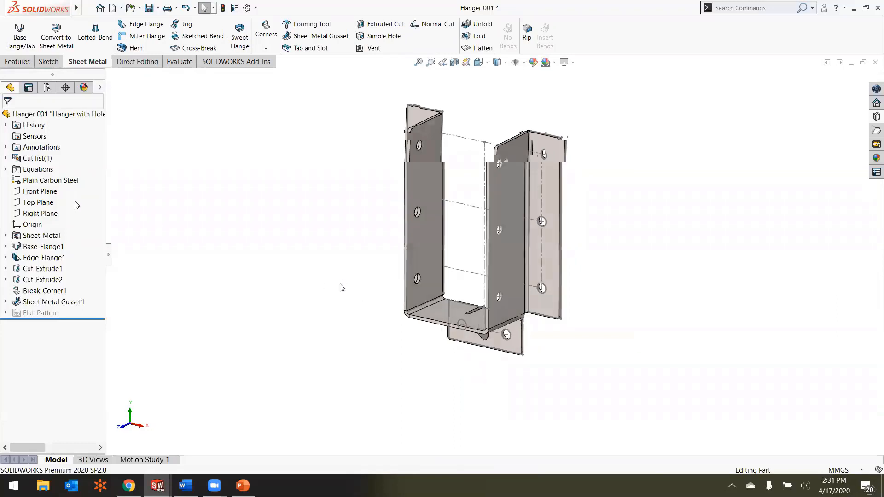
click(47, 88)
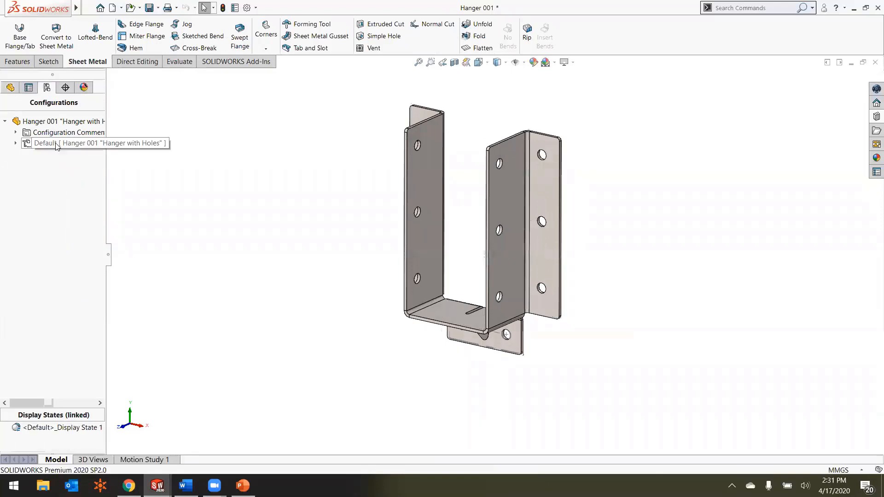
click(11, 87)
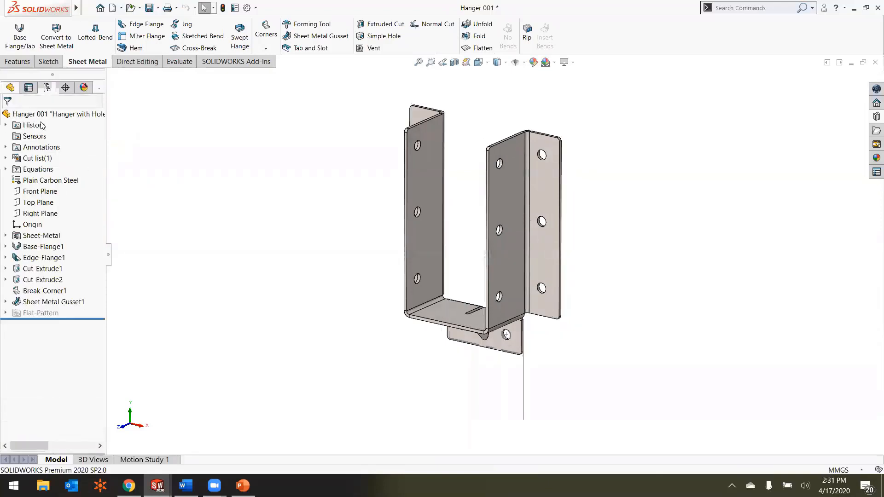
Step: Flatten the hanger and add a part configuration named "1st bend"
click(488, 50)
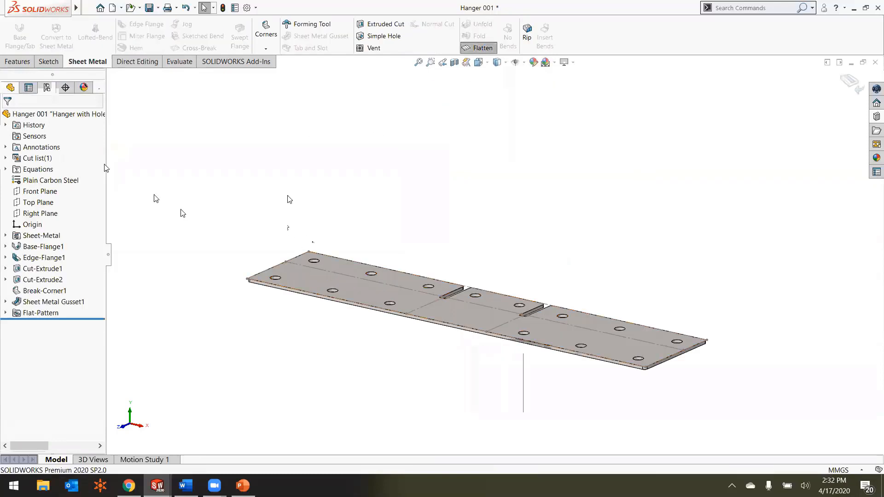
click(48, 88)
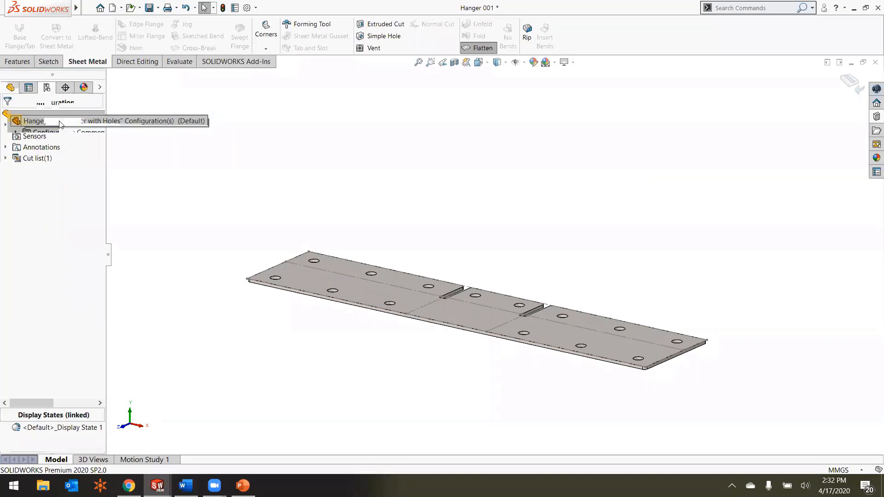
right_click(61, 122)
click(76, 140)
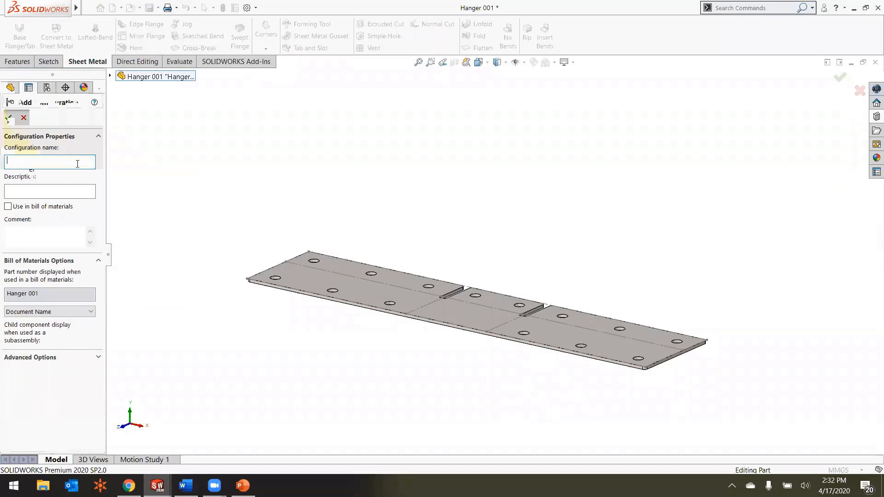
text(not bend)
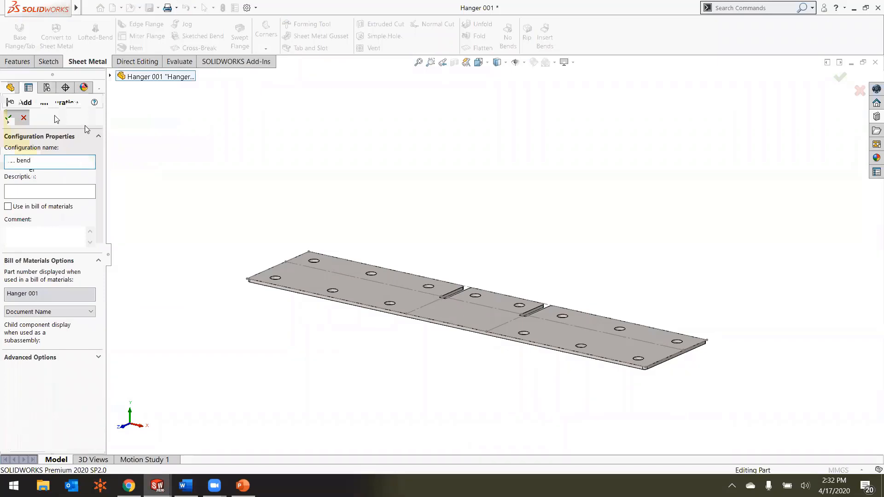
click(8, 118)
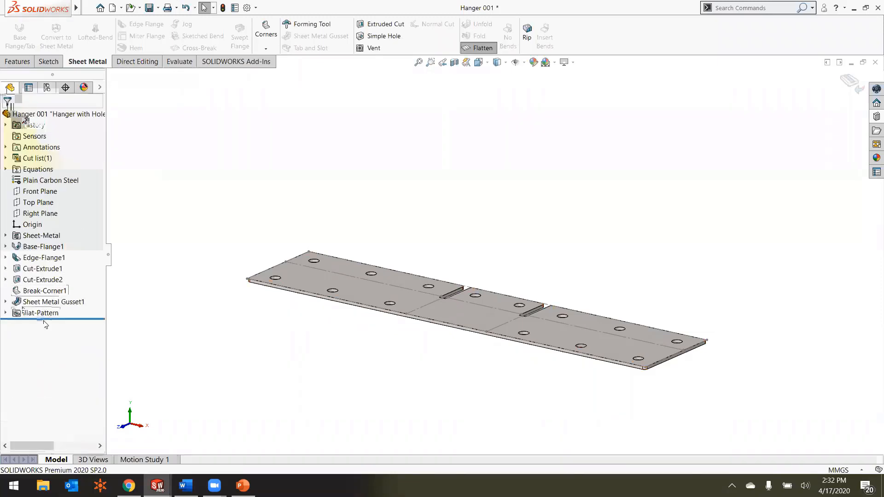
Step: Suppress the EdgeBend3, EdgeBend2 and EdgeBend1 flatten features of the flat pattern in the 1st bend configuration
click(6, 314)
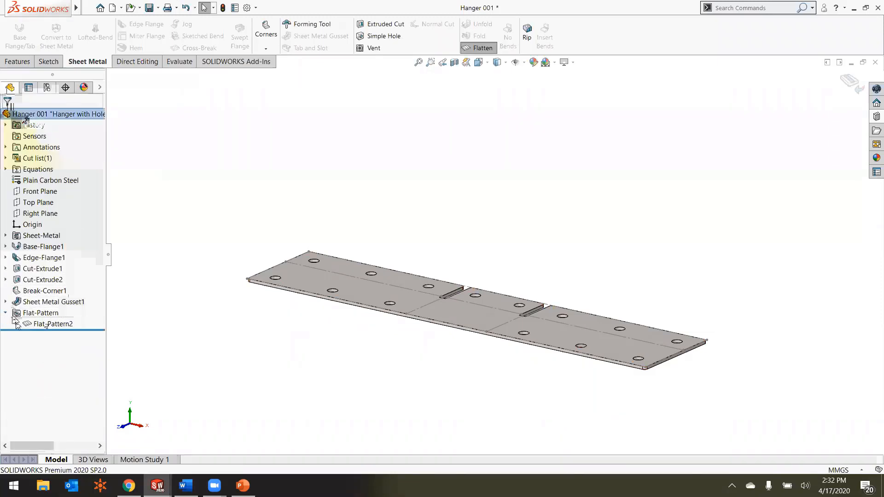
click(16, 323)
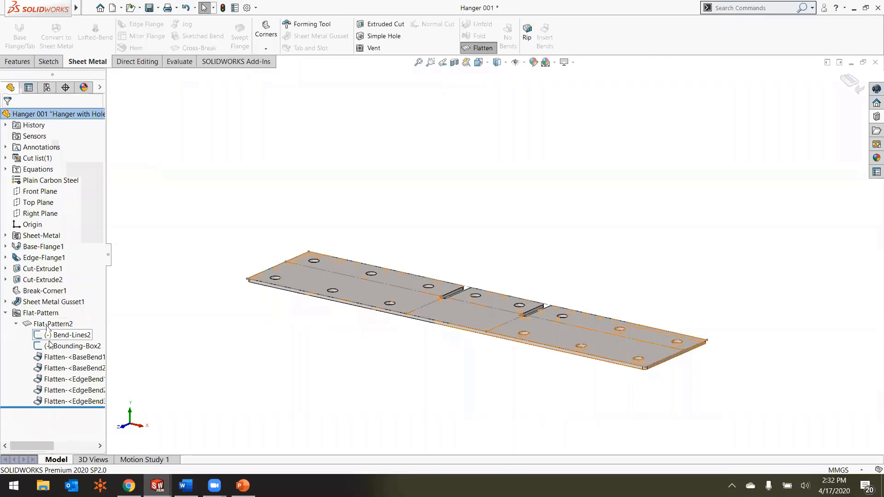
click(61, 401)
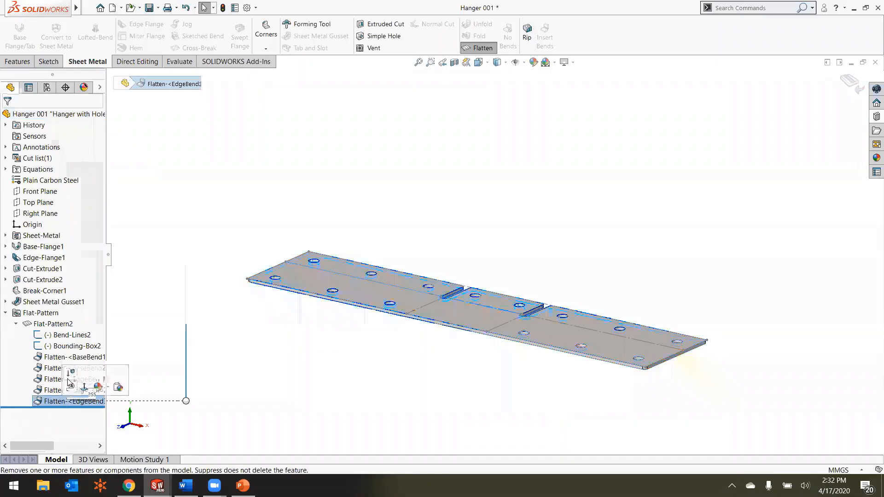
click(68, 381)
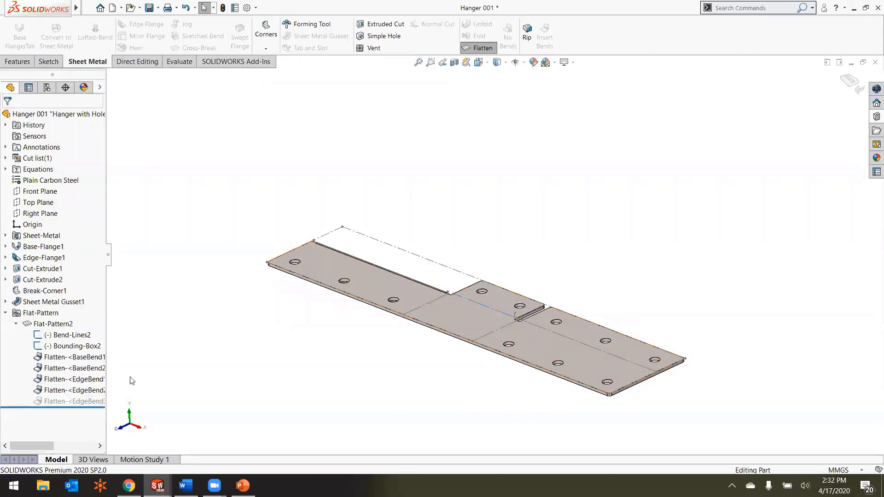
click(68, 389)
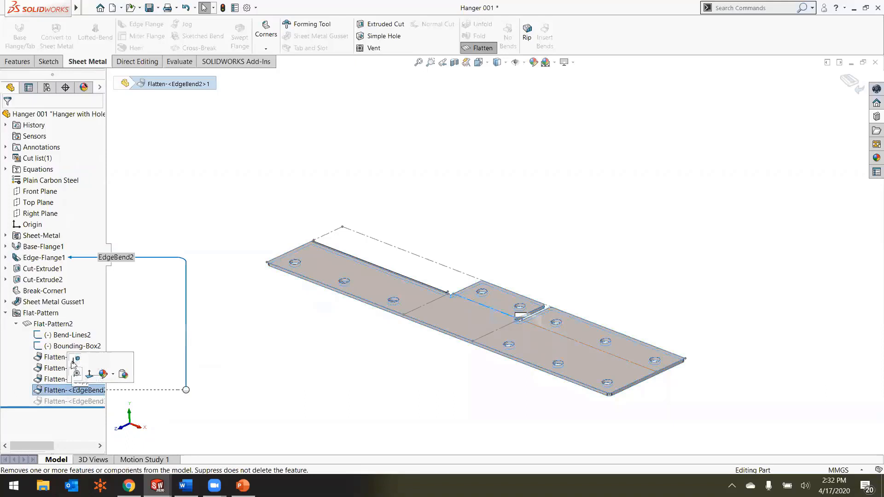
click(74, 363)
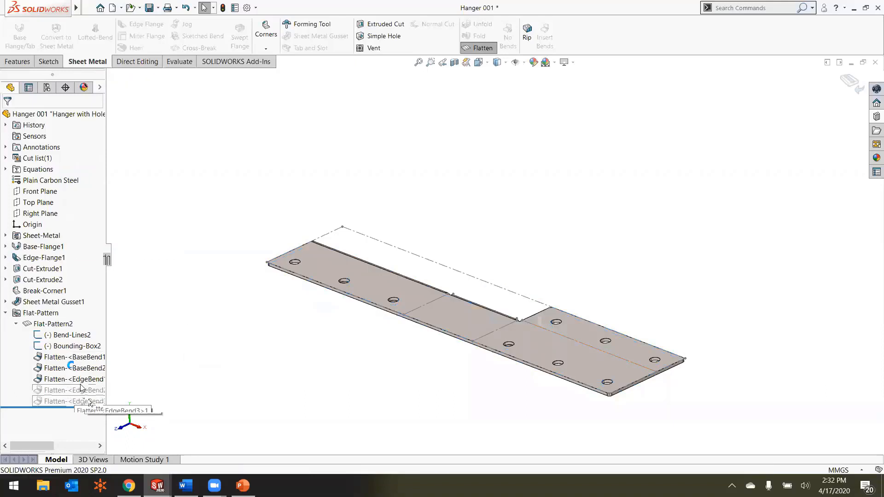
click(80, 383)
click(73, 364)
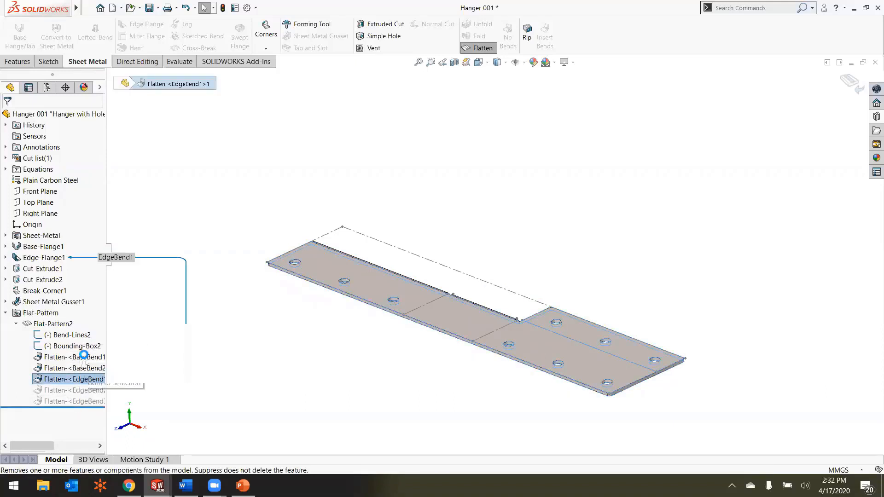
mouse_move(70, 390)
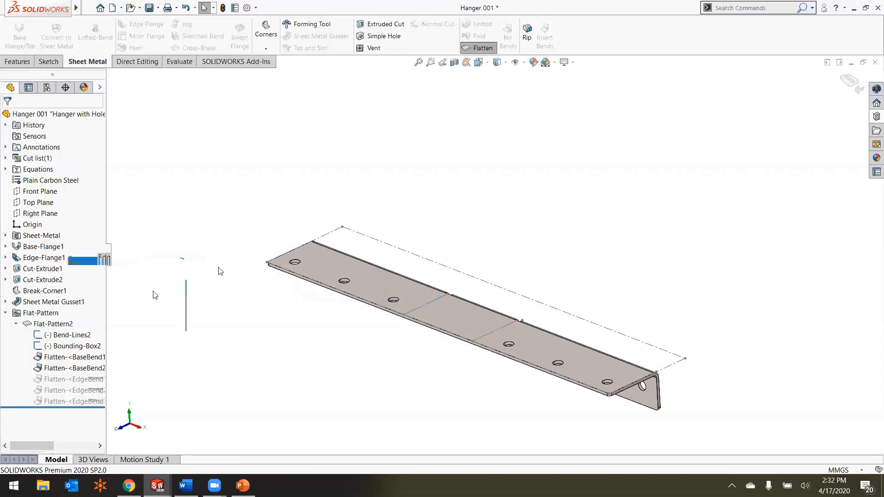
Step: Add another configuration to the part, named "2nd bend"
click(48, 89)
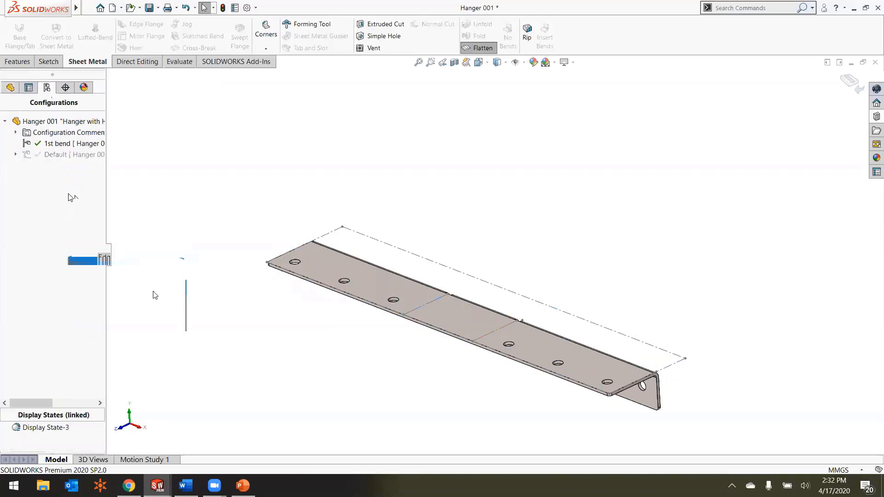
right_click(42, 121)
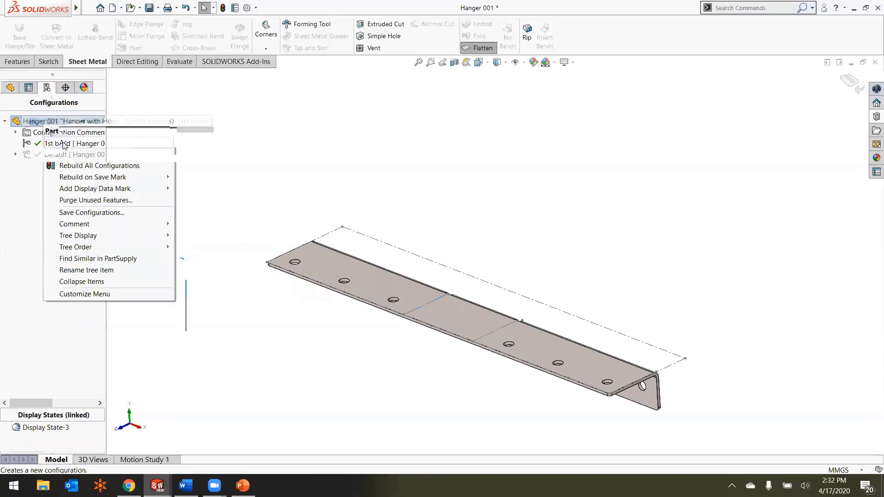
click(62, 142)
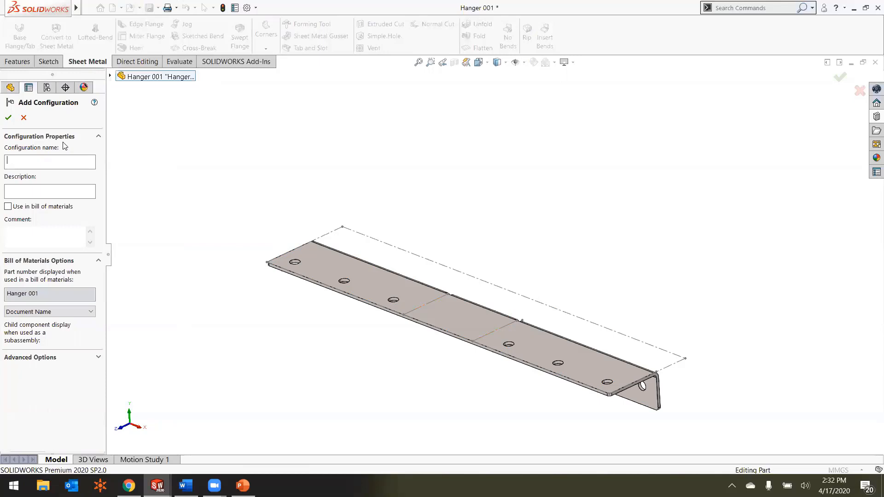
text(2nd bend)
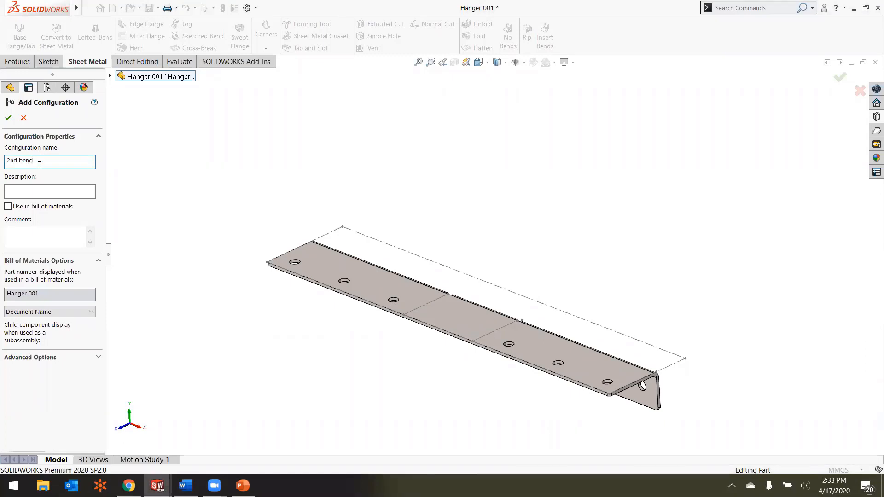
click(8, 118)
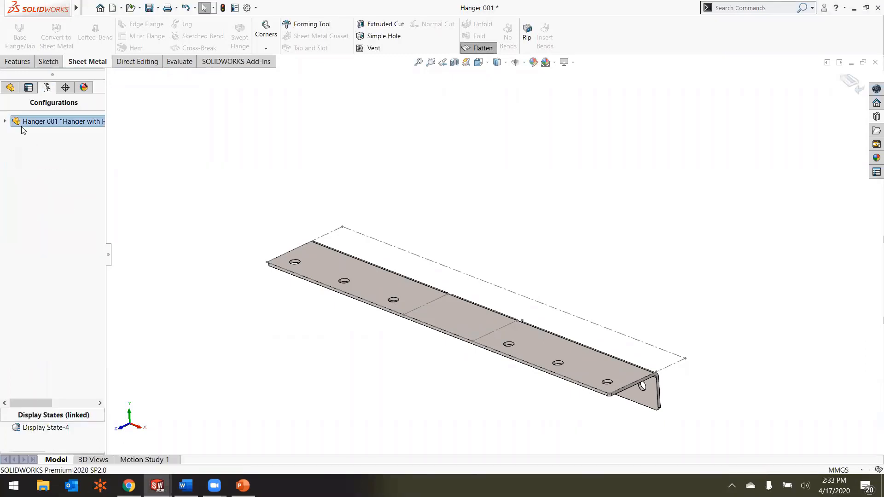
Step: Suppress the BaseBend2 flatten feature of the flat pattern in the 2nd bend configuration
click(9, 91)
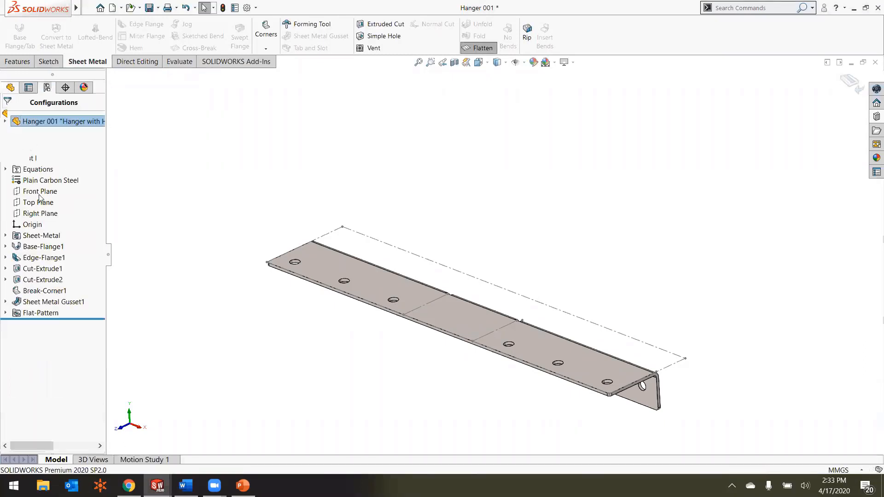
click(6, 315)
click(16, 324)
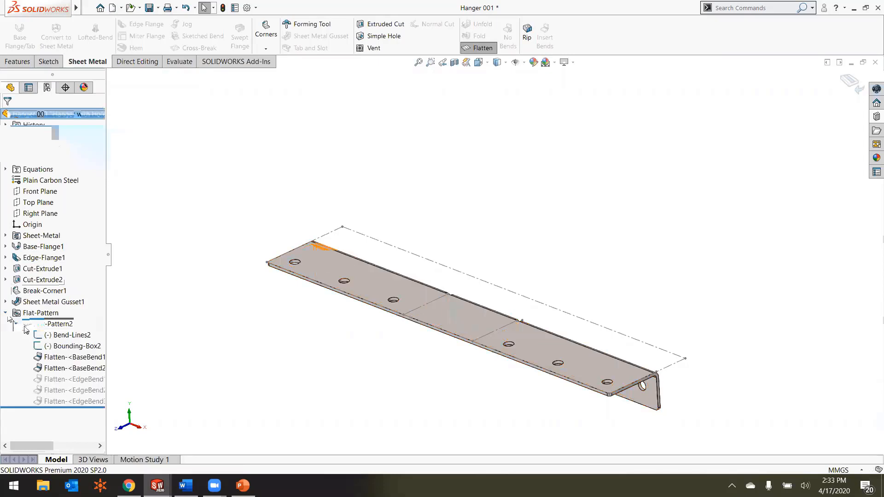
click(59, 367)
click(65, 337)
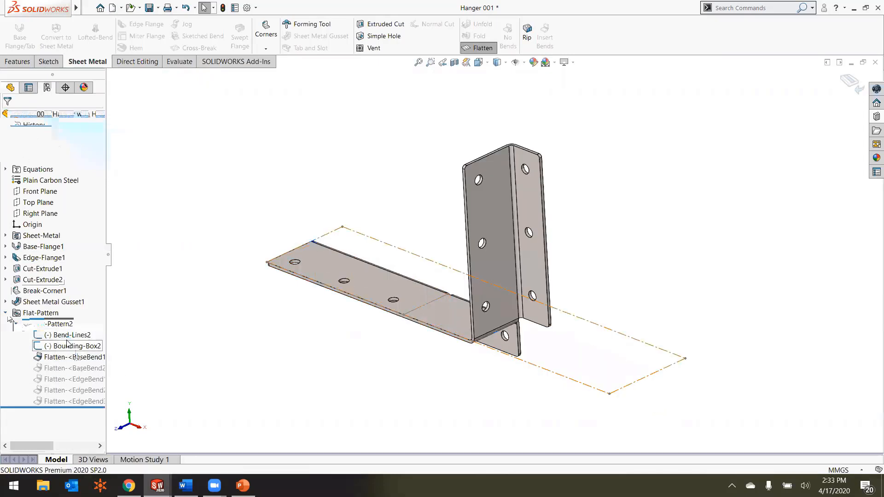
Step: Add a further configuration named "3rd bend" to the Hanger 001 part
click(46, 92)
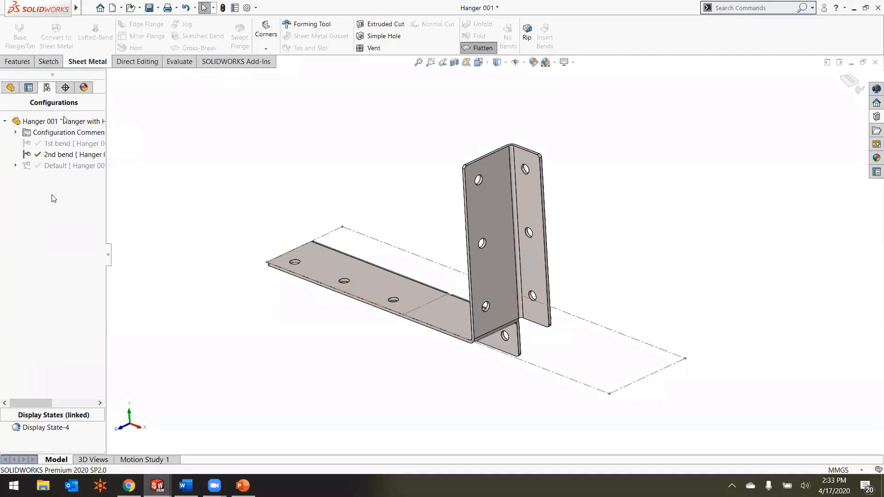
right_click(41, 121)
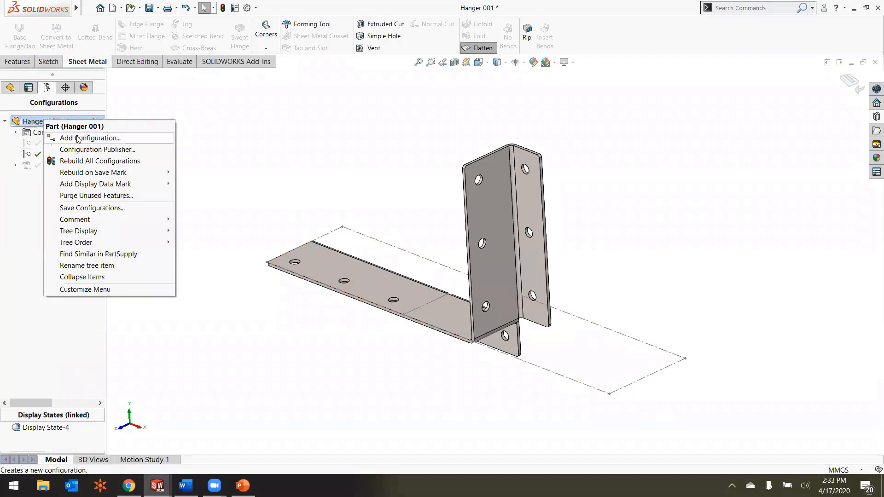
click(69, 138)
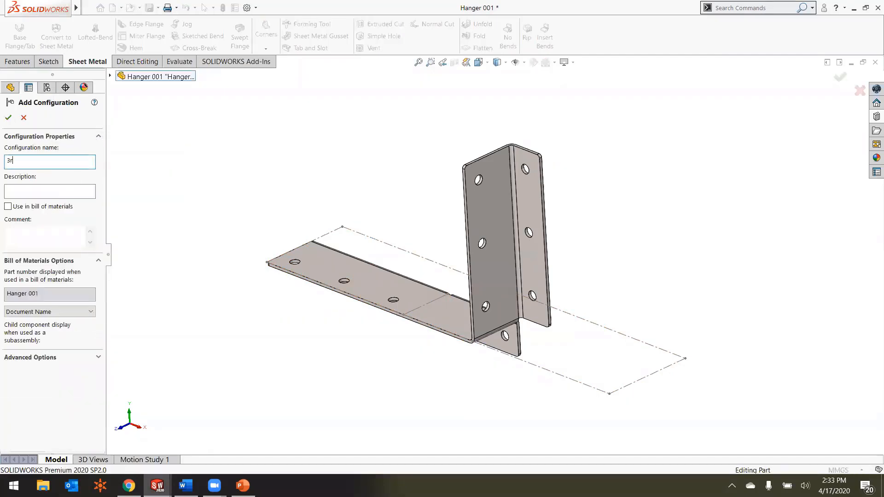
click(8, 117)
Step: Suppress the BaseBend1 flatten feature of the flat pattern in the 3rd bend configuration
click(10, 87)
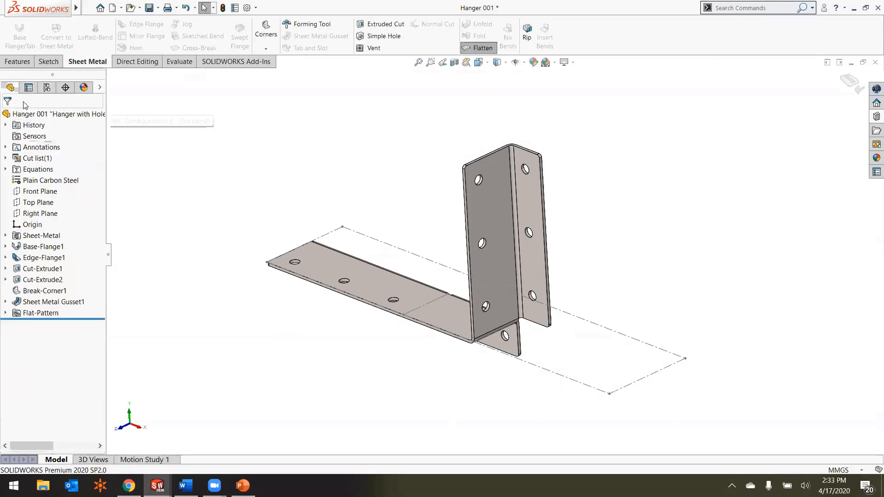
click(5, 313)
click(17, 325)
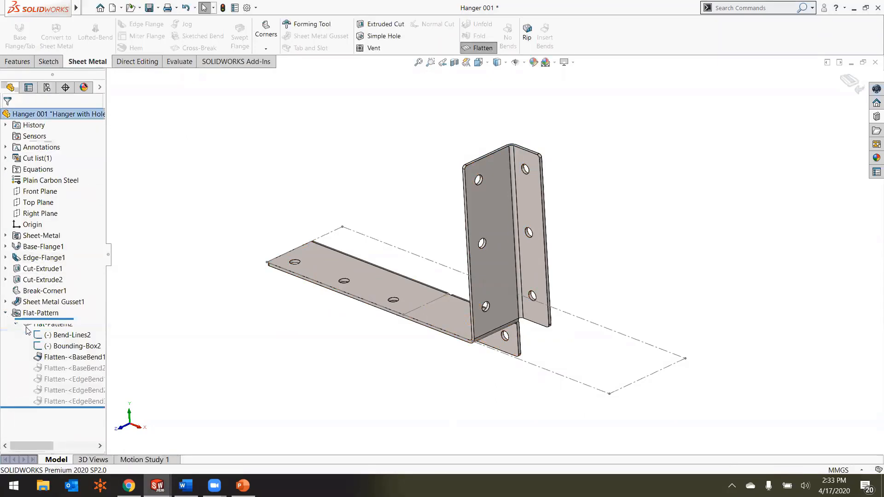
click(52, 359)
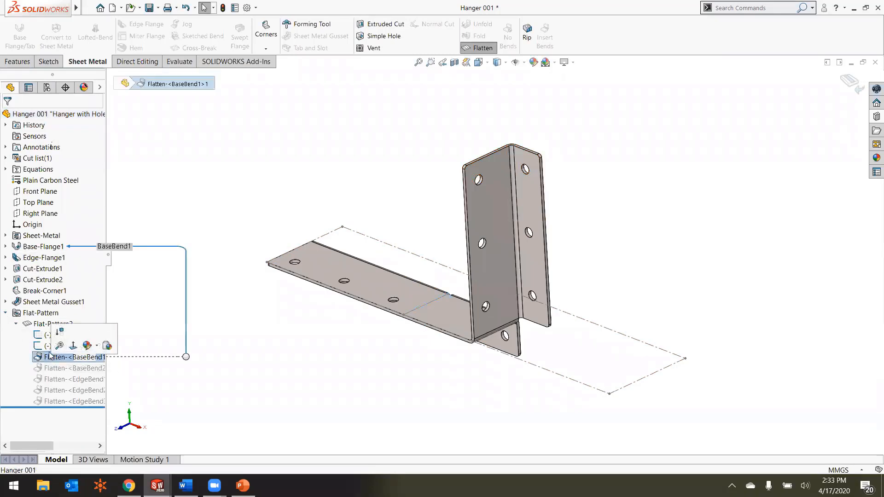
click(58, 331)
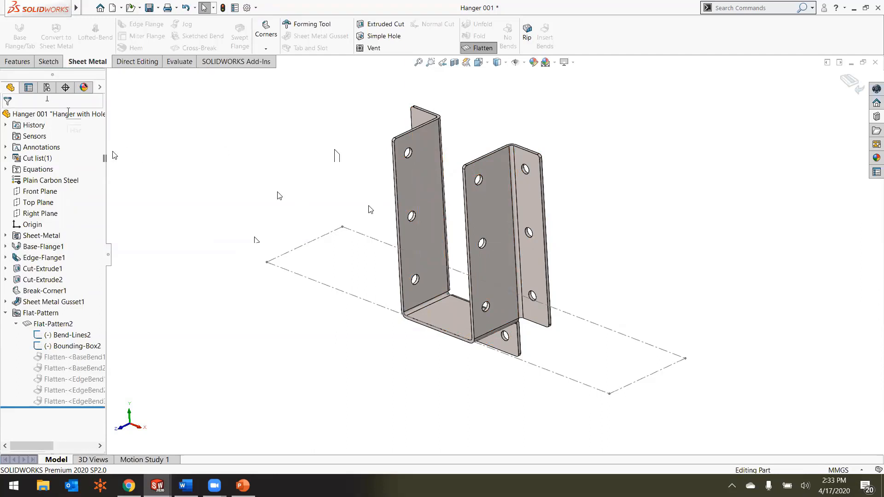
Step: Switch to the Hanger 001 drawing and place an isometric view of the part in the upper-left area of Sheet2
key(alt+Tab)
key(ctrl+Tab)
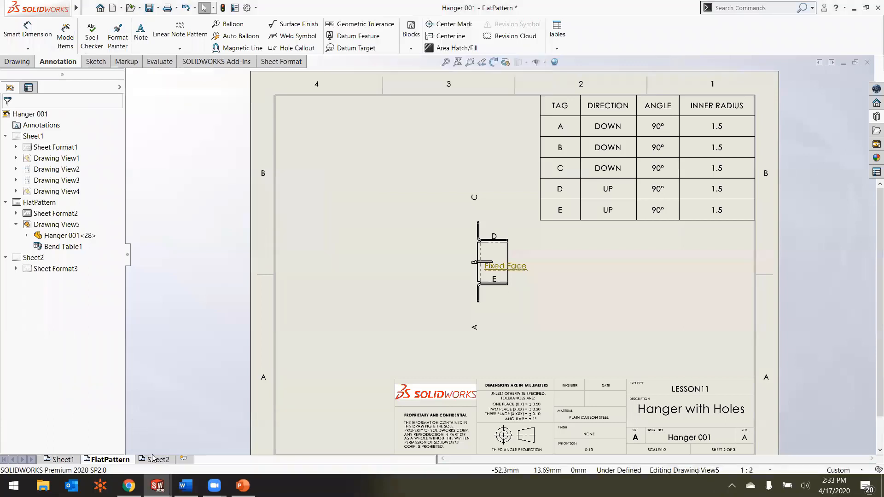
click(156, 459)
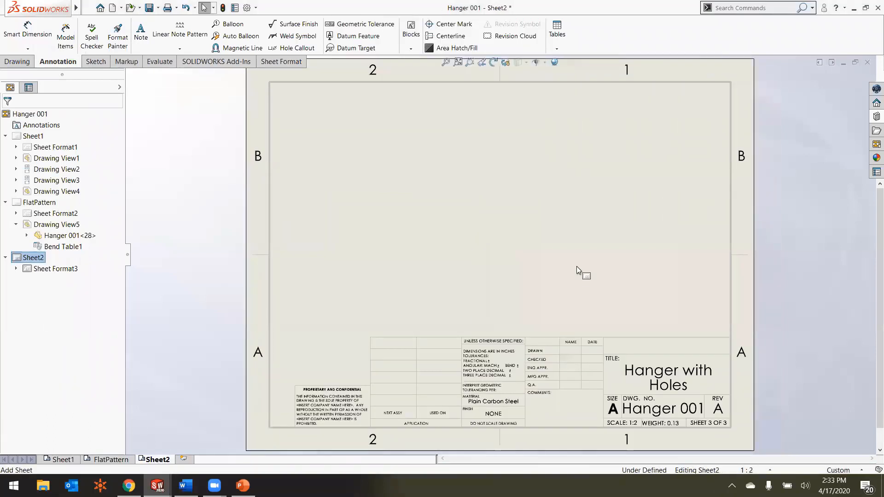
click(876, 144)
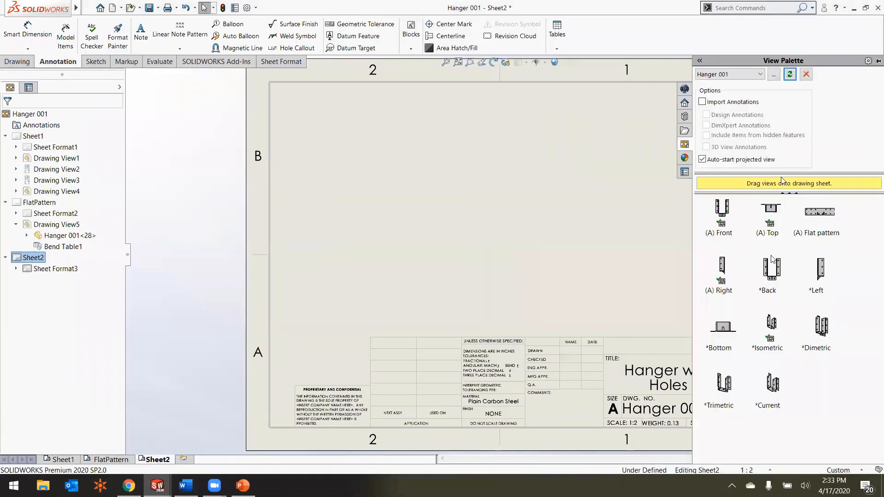
mouse_move(759, 322)
mouse_down()
mouse_move(766, 329)
mouse_move(385, 154)
mouse_move(391, 147)
mouse_up()
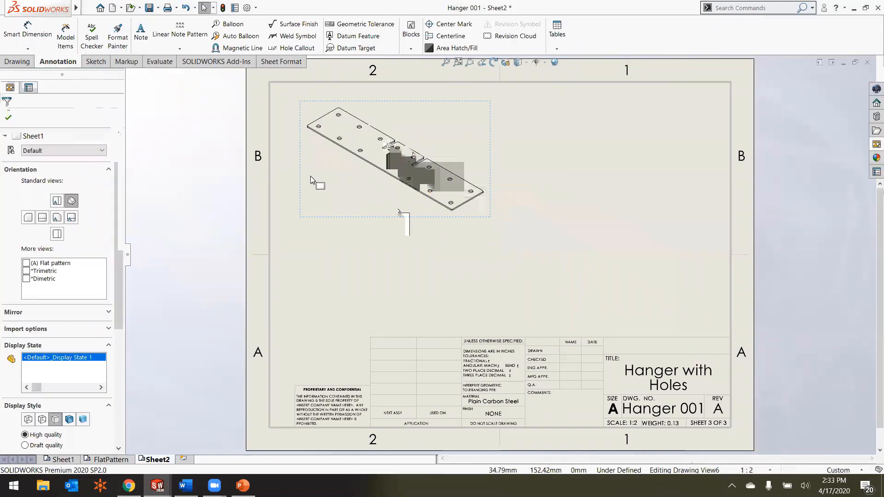
Step: Add a note reading "CONFIGURATION" below the flat isometric view on Sheet2
click(138, 47)
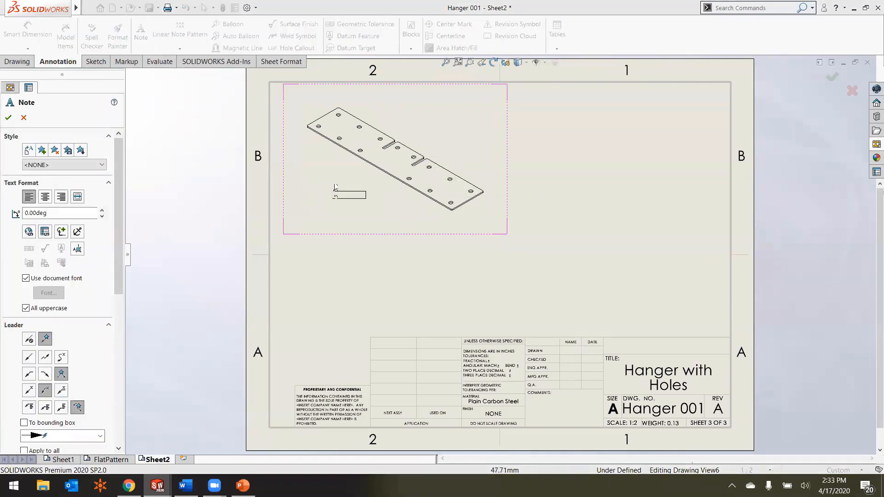
click(325, 194)
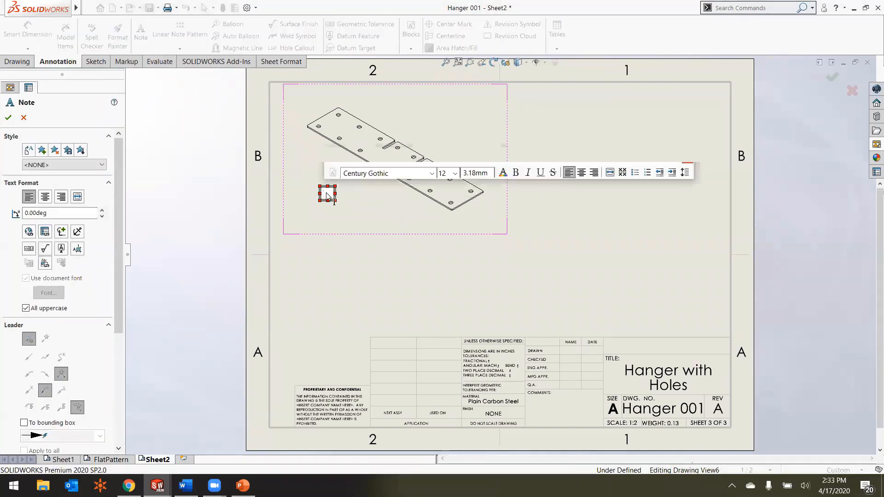
text(CONFIGURA)
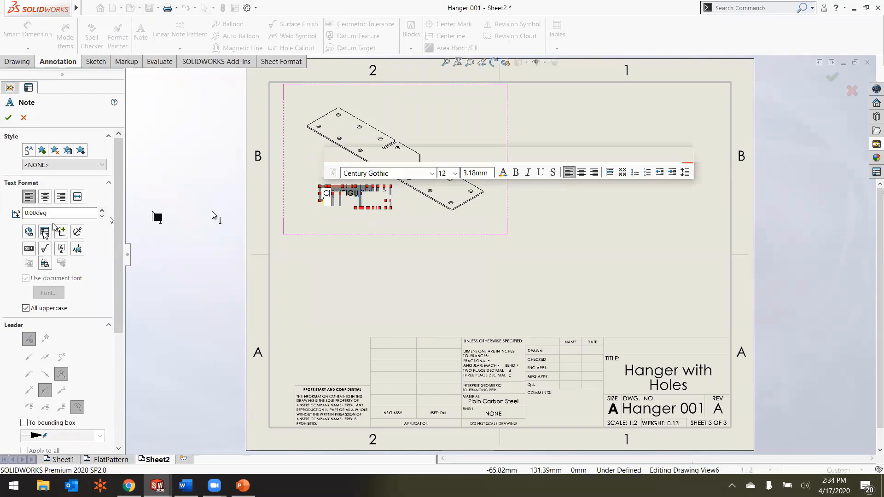
Step: Link the note's second line to the SW-Configuration Name property of the model in the current drawing view, and finish the note
click(43, 231)
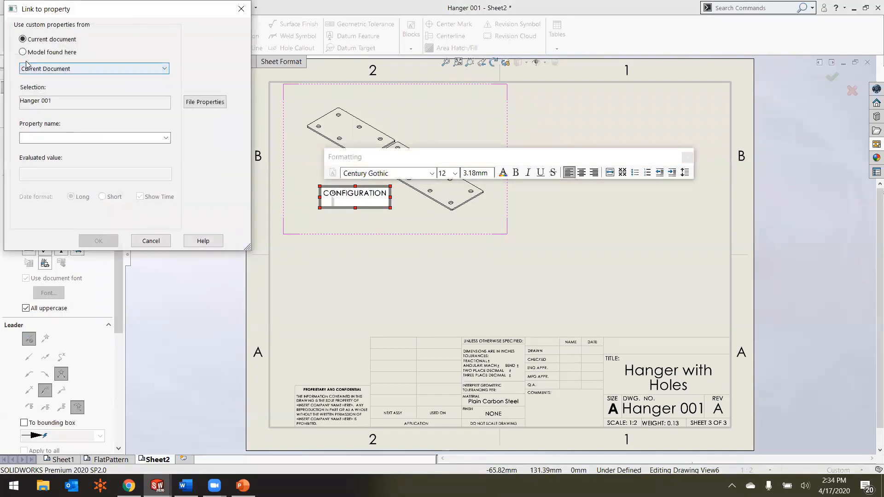
click(22, 52)
click(166, 137)
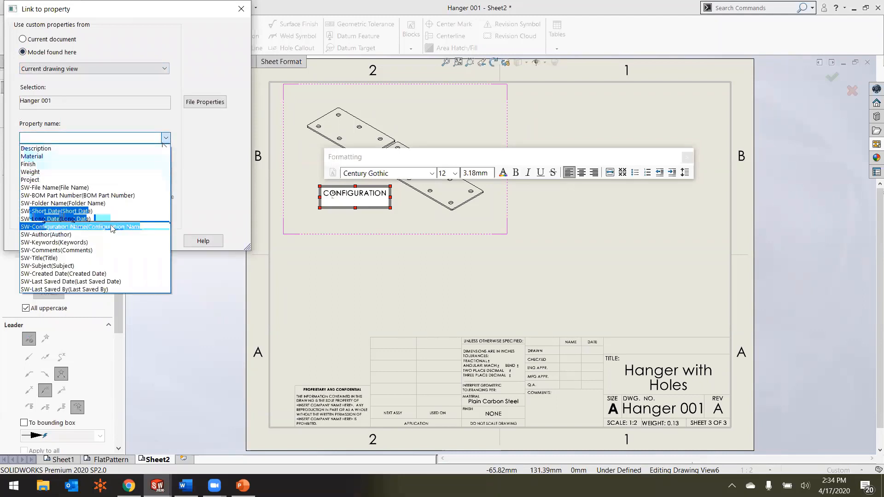
click(111, 227)
click(98, 241)
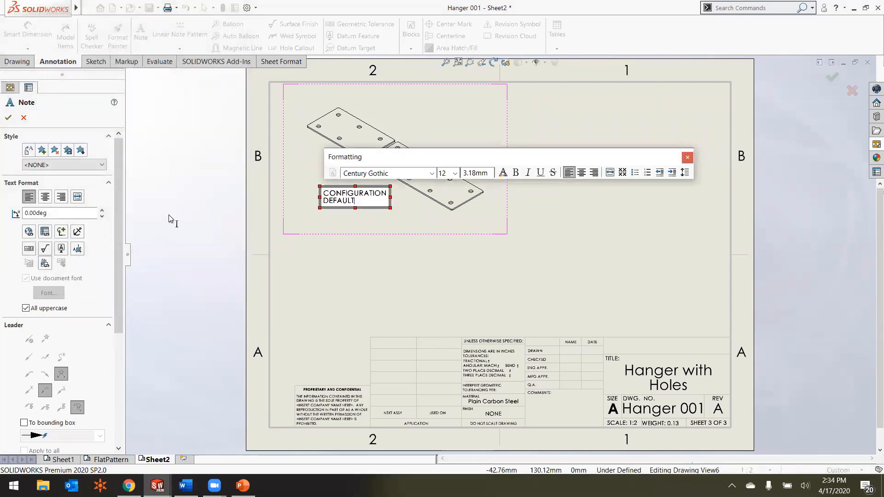
click(379, 273)
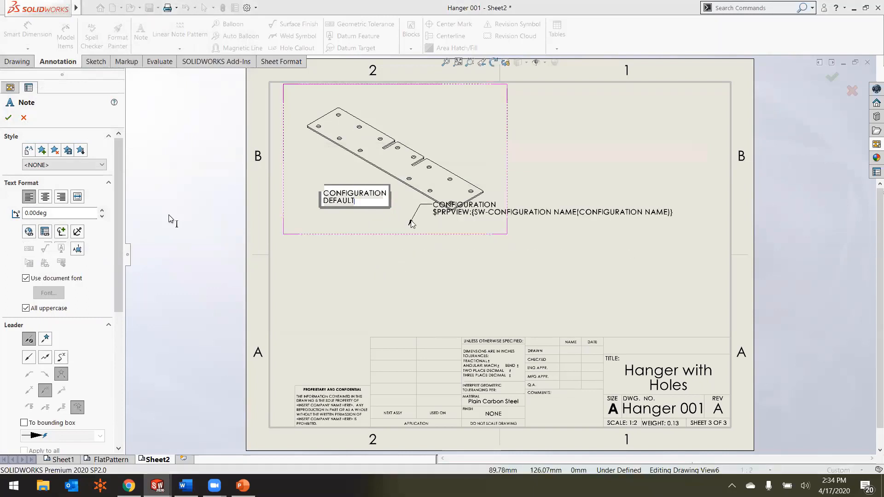
key(Escape)
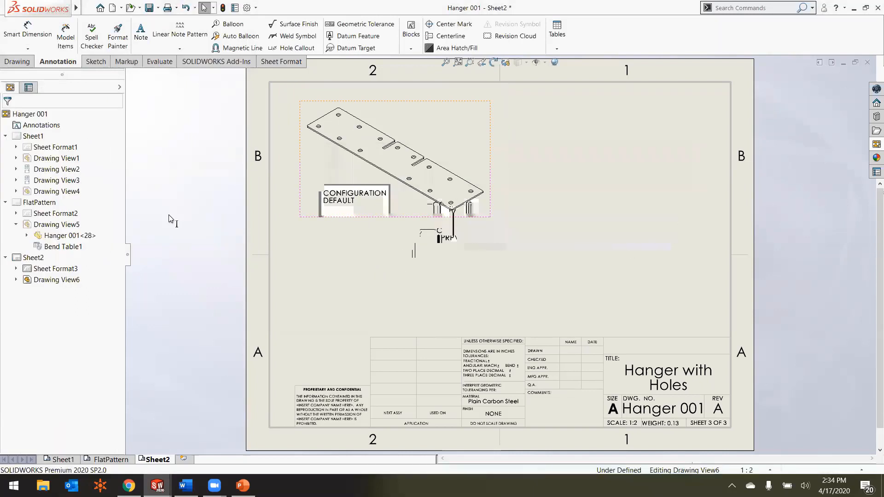
Step: Copy the isometric view with its configuration note and paste three copies onto Sheet2
click(441, 222)
click(538, 209)
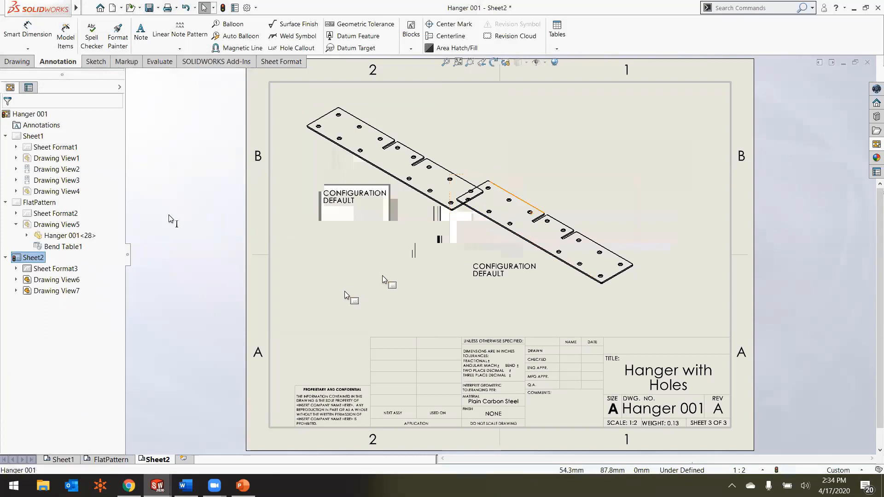
key(ctrl+v)
click(665, 304)
key(ctrl+v)
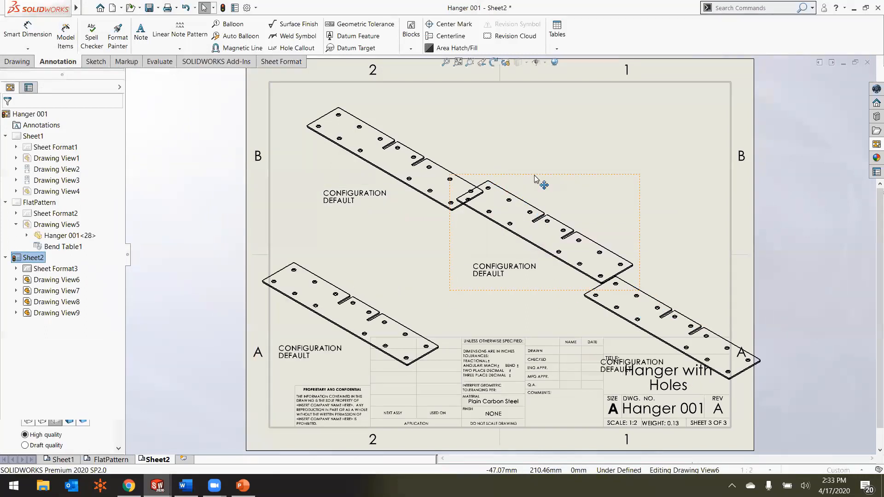
Step: Arrange the three copied views with the original in a two-by-two grid above the title block
mouse_move(537, 179)
mouse_down()
mouse_move(607, 110)
mouse_move(603, 93)
mouse_up()
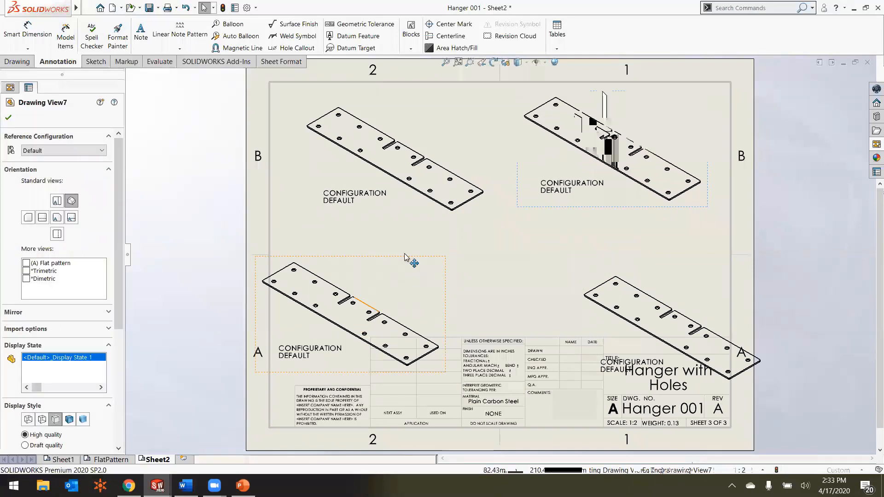
mouse_move(405, 259)
mouse_down()
mouse_move(438, 238)
mouse_move(436, 230)
mouse_up()
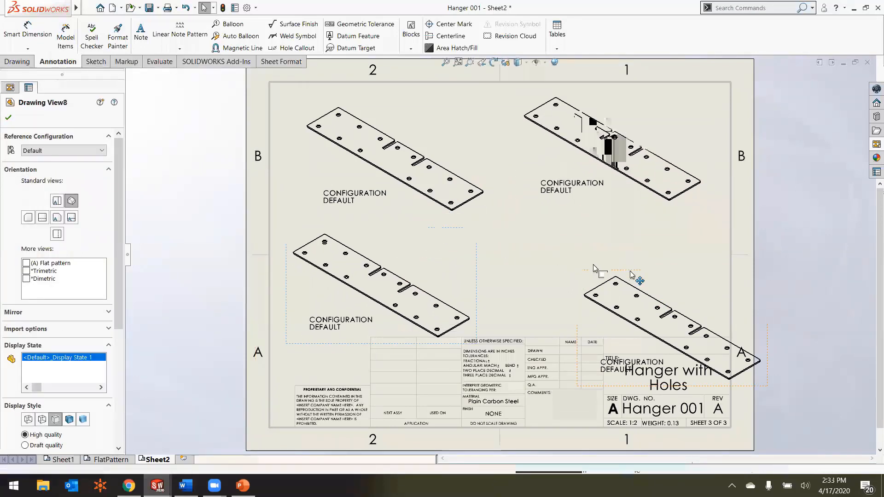
drag(645, 274, 594, 233)
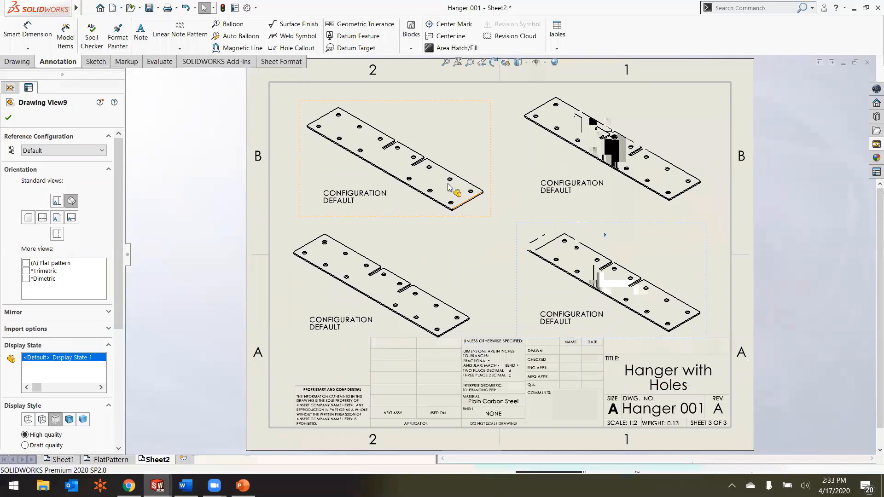
Step: Set the reference configuration of the sheet's upper-left view to 1st bend and of the upper-right view to 2nd bend
click(409, 206)
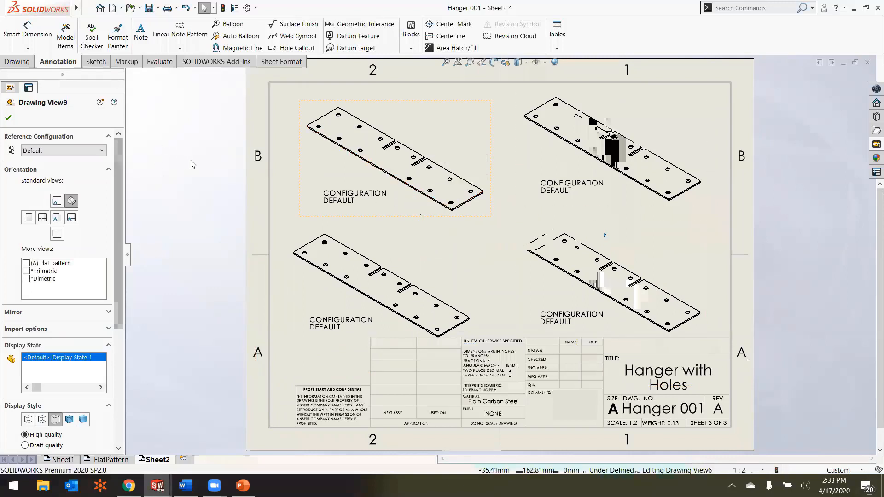
click(68, 152)
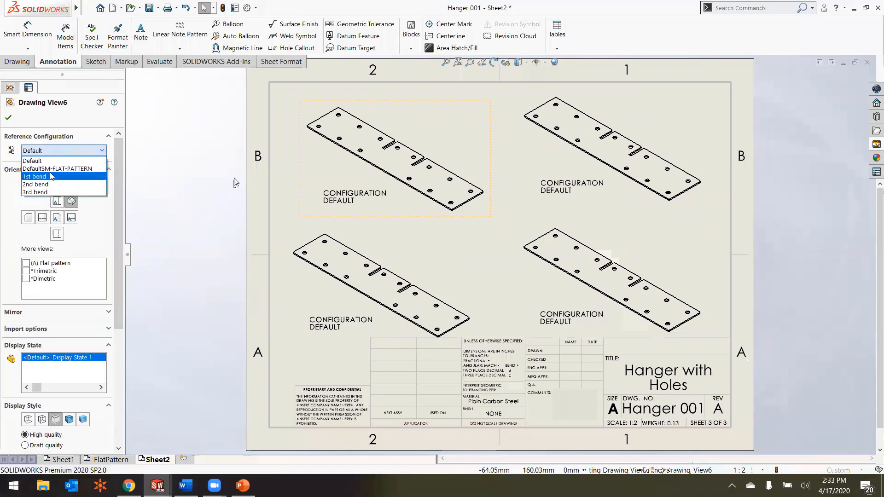
click(49, 172)
click(615, 194)
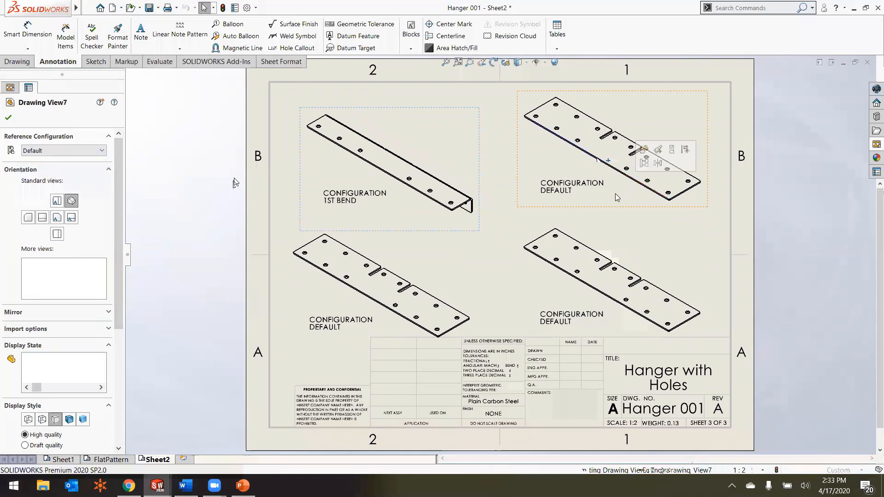
click(76, 154)
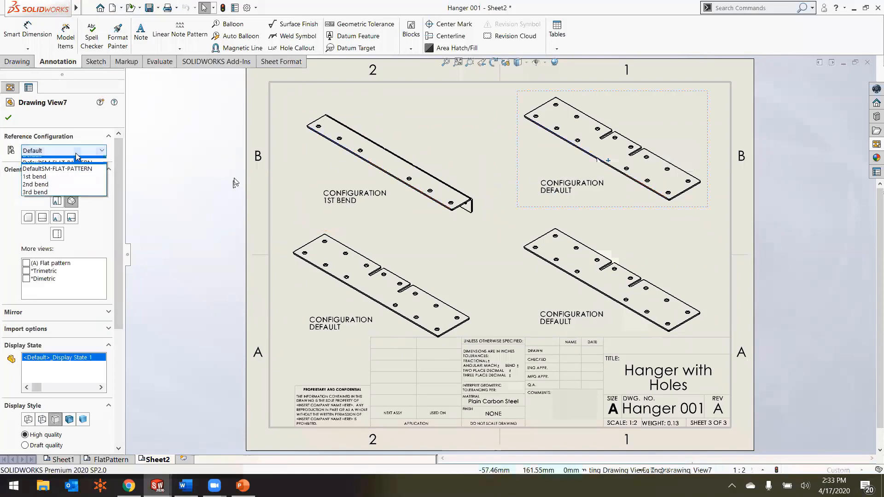
click(59, 183)
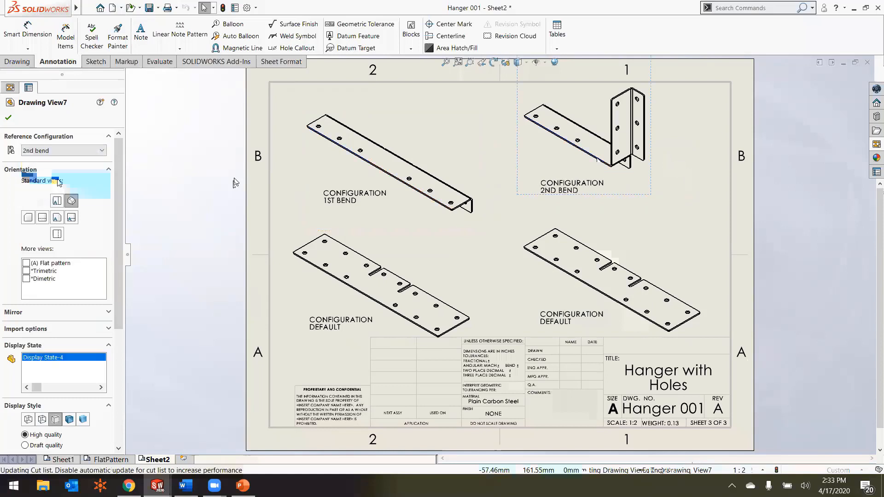
Step: Set the sheet's lower-left view to the 3rd bend configuration and move it slightly clear of the 1st bend note
click(371, 251)
click(62, 151)
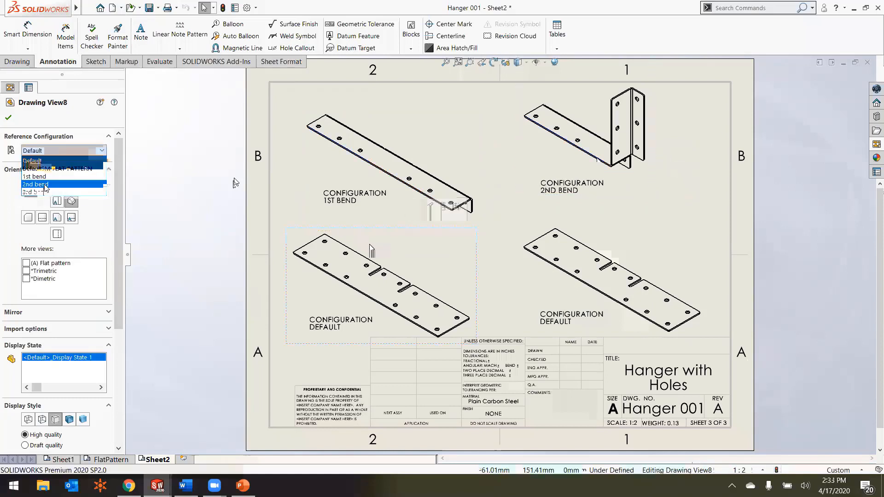
click(42, 191)
click(465, 251)
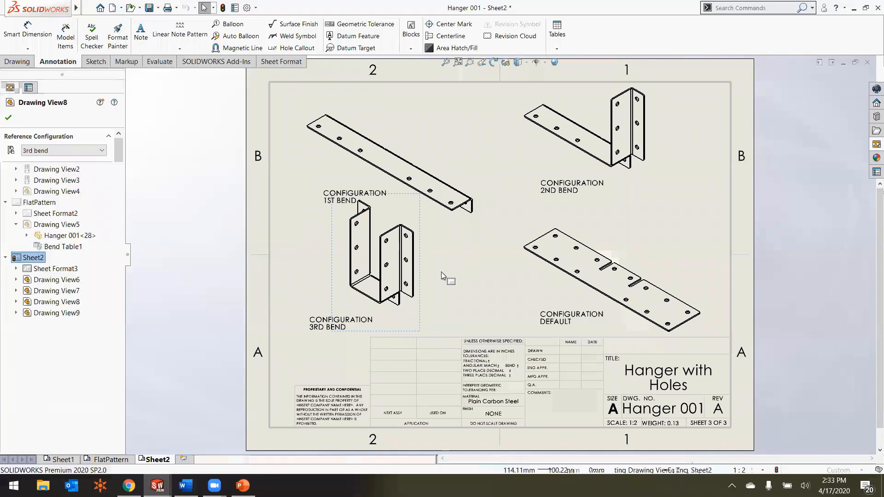
drag(419, 270, 433, 280)
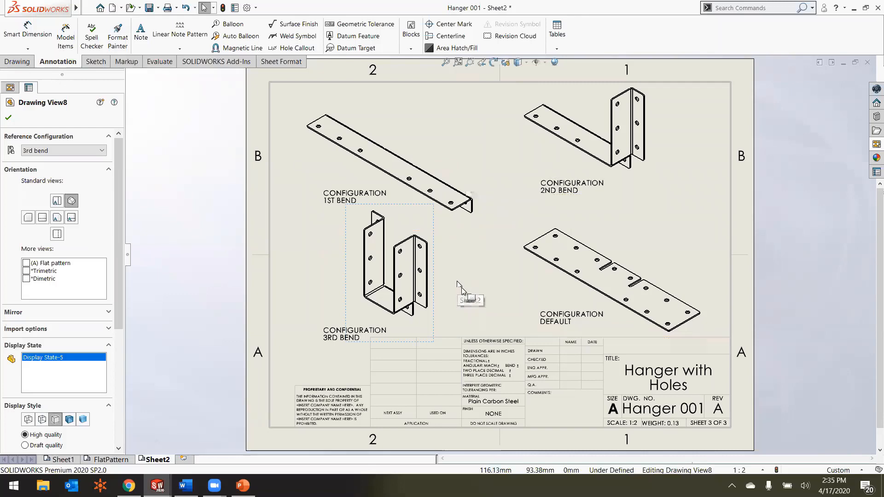
click(8, 118)
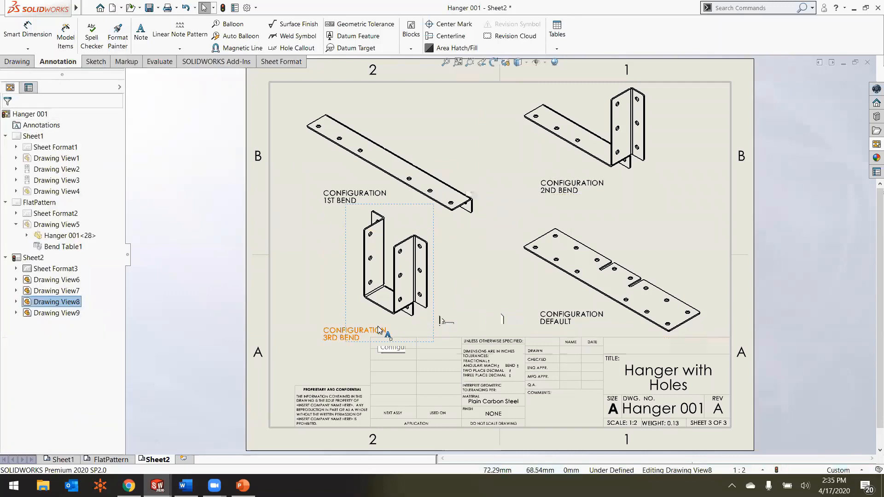
Step: Switch to the PowerPoint presentation's Sheet Metal Functionality slide
key(alt+Tab)
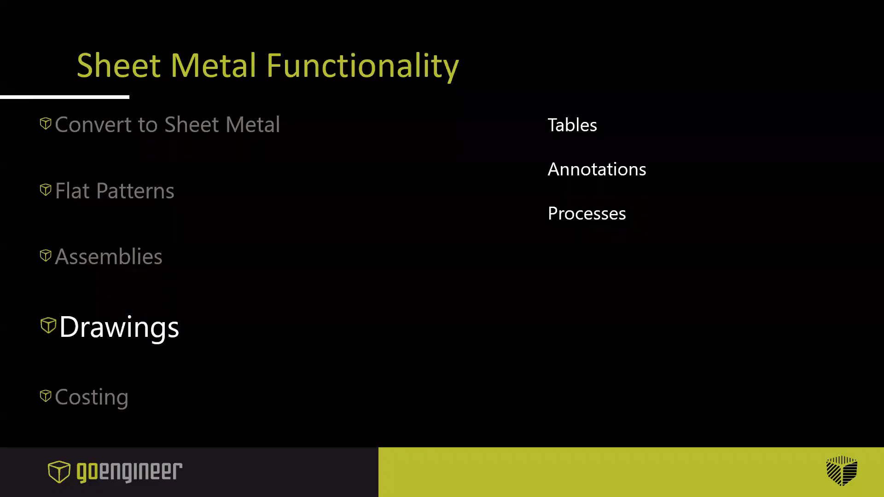
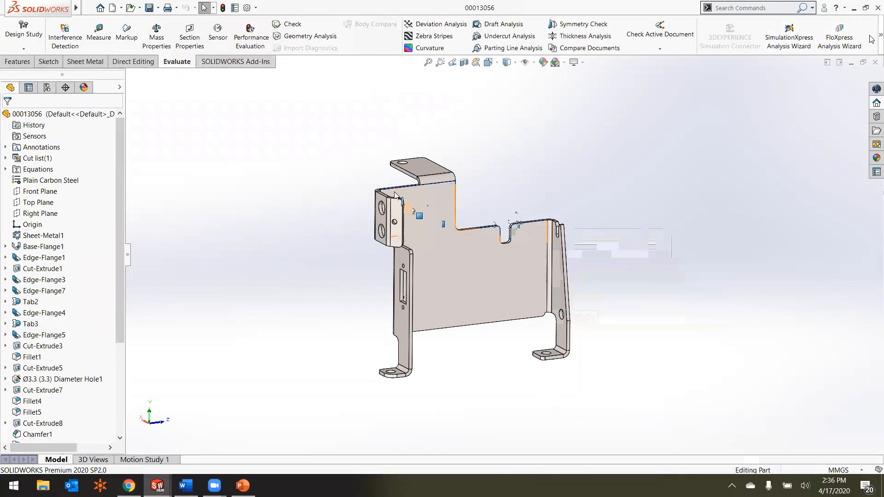
Step: Start Costing on the bracket part with the Sheet Metal method and the SW2016 - Sheetmetal template
mouse_move(871, 39)
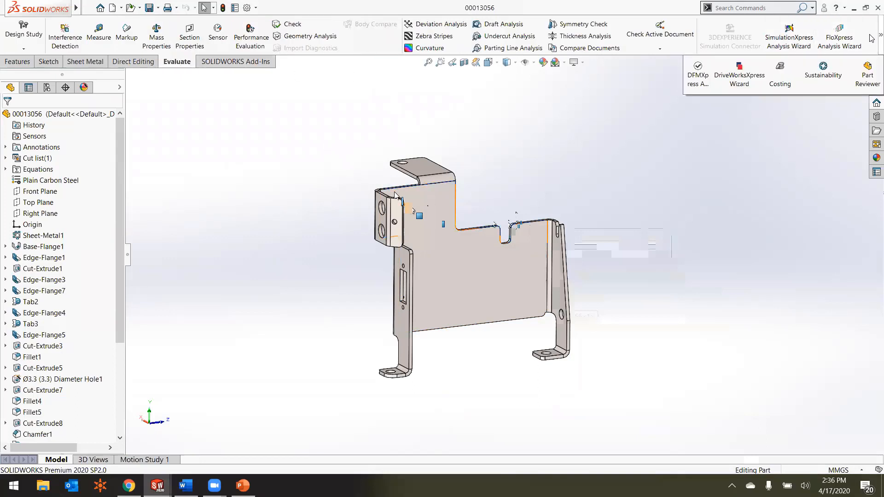
click(777, 72)
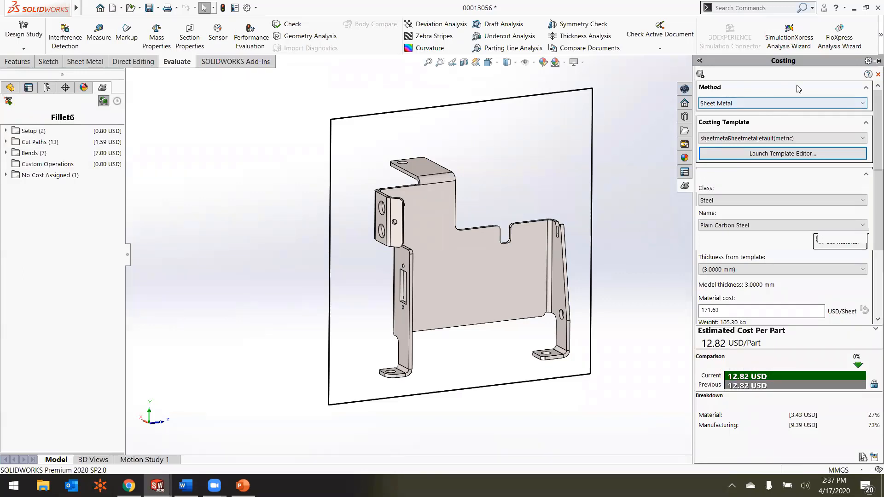
click(787, 105)
click(787, 105)
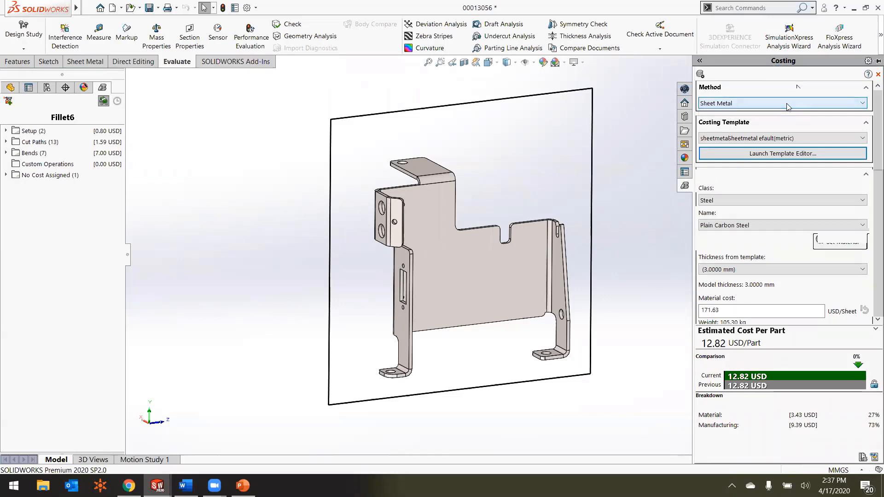
Step: Try 6061 Alloy and Brass from the Copper Alloys class as costing materials, and review the resulting material cost and blank size settings
click(754, 203)
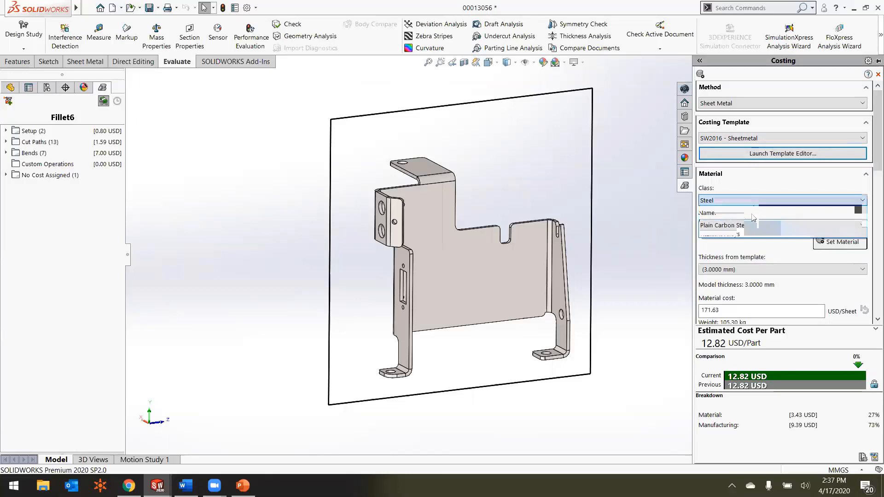
click(751, 215)
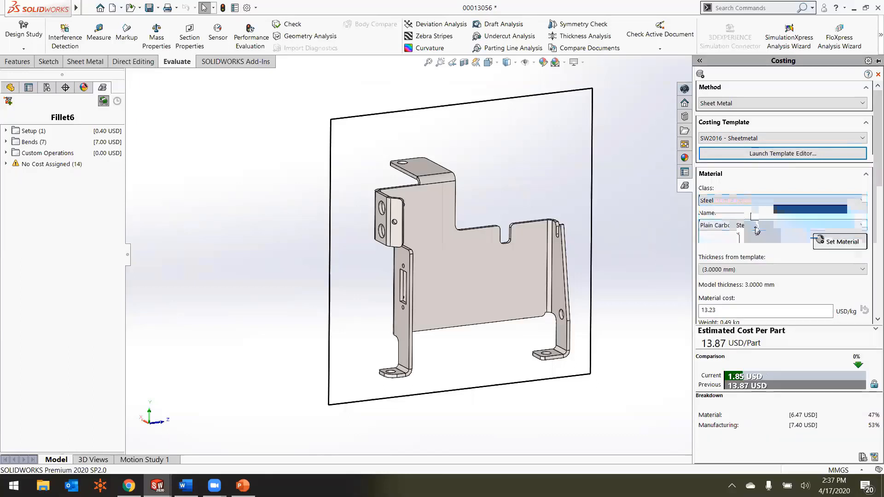
click(756, 230)
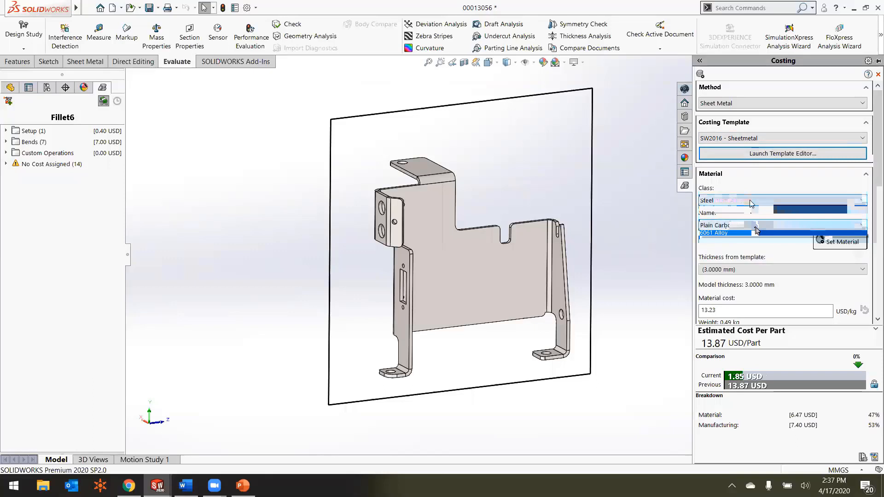
click(733, 225)
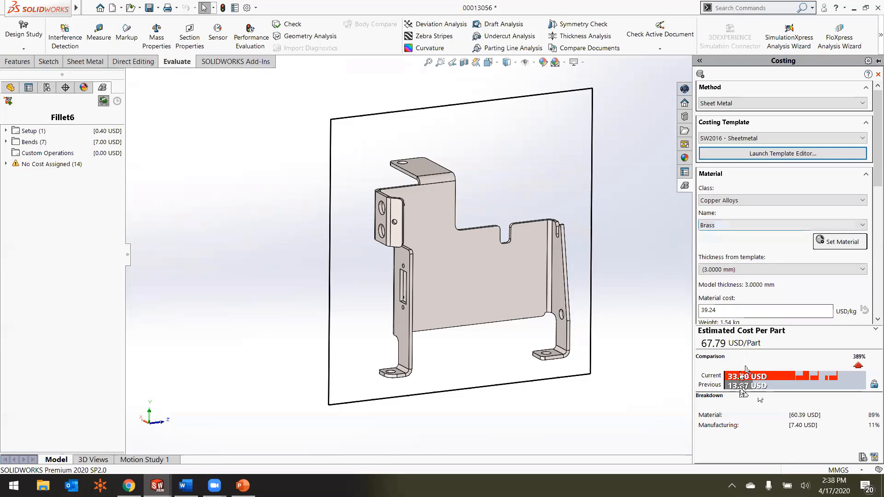
scroll(869, 208, down, 3)
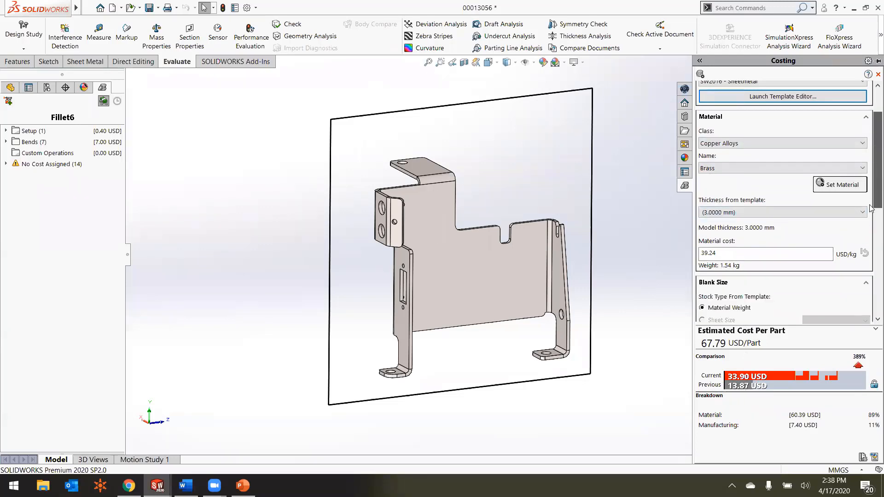
scroll(870, 208, down, 2)
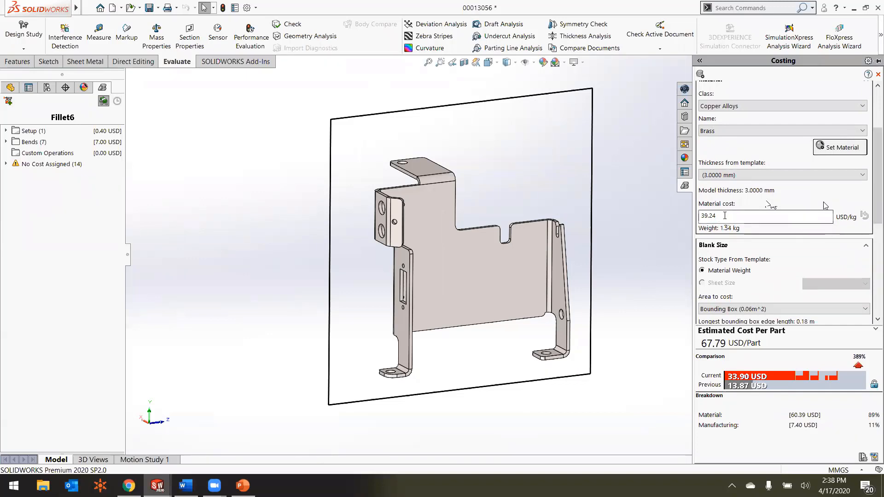
scroll(871, 217, down, 2)
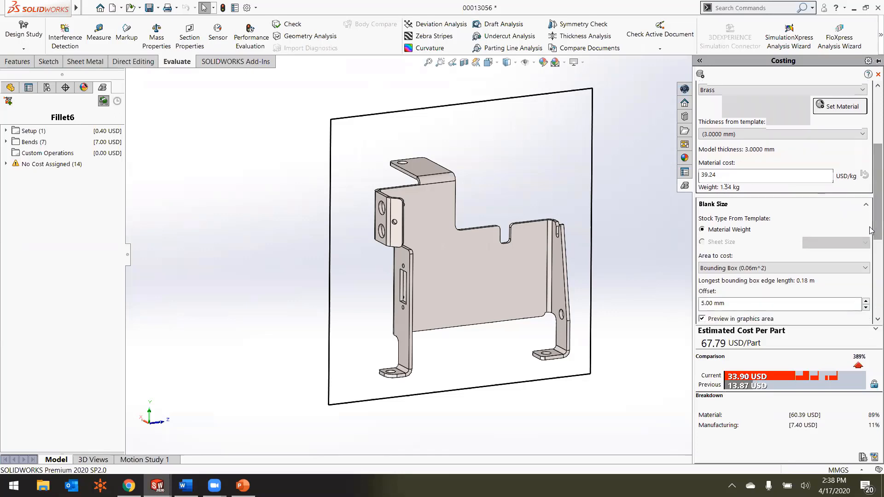
scroll(871, 230, up, 2)
Step: Set the costing material to Plain Carbon Steel in the Steel class and the blank's stock type to Sheet Size
click(756, 145)
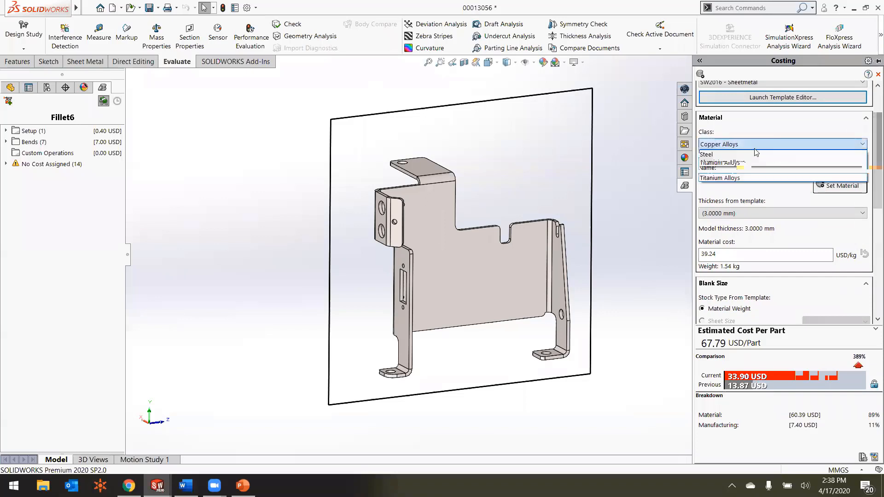
click(741, 155)
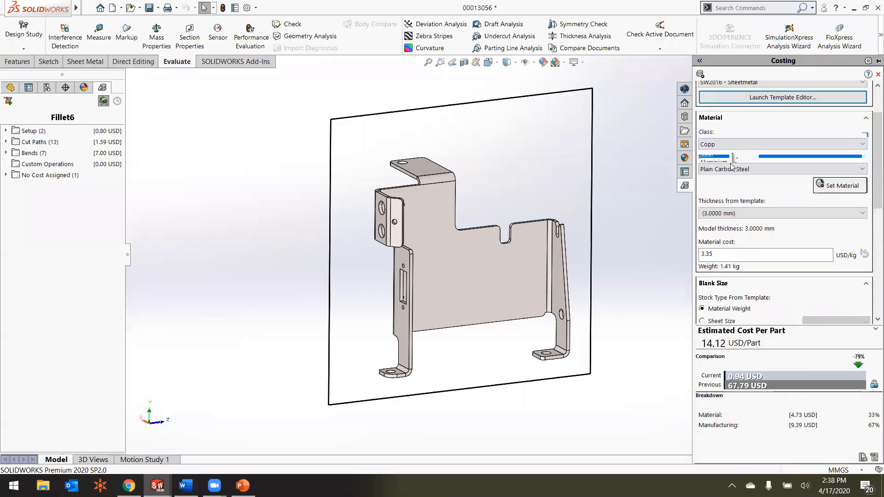
scroll(870, 205, down, 3)
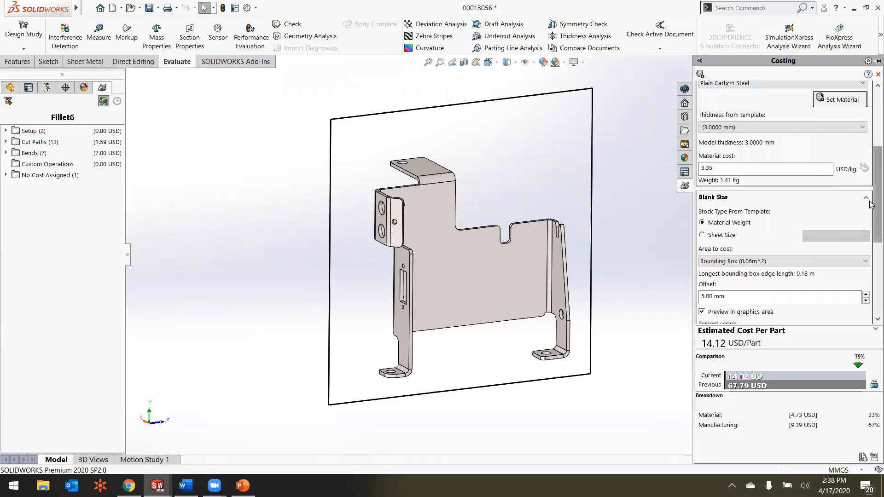
click(702, 235)
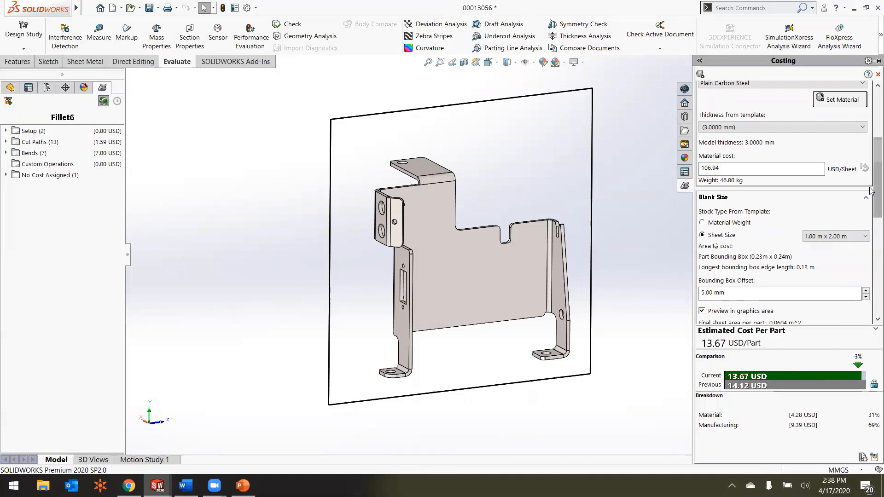
Step: Review the part's costing settings for bounding box nesting, quantity, markup and template
drag(872, 194, 877, 294)
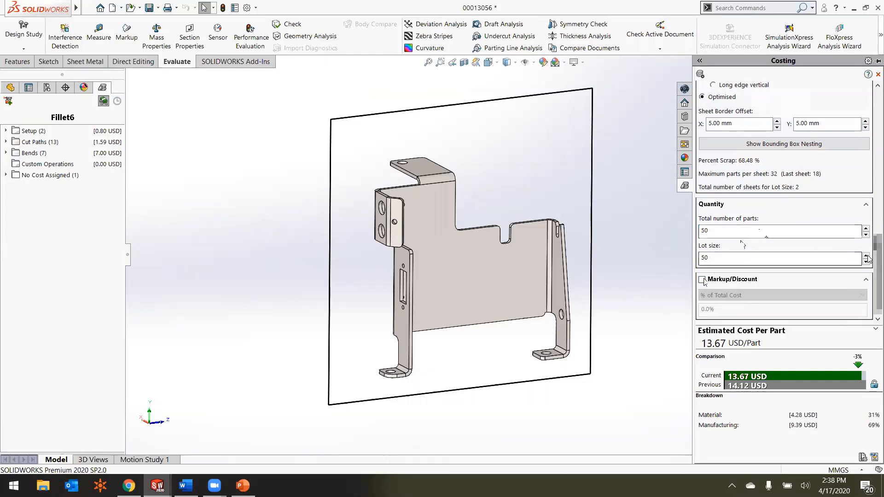
scroll(869, 176, up, 5)
scroll(870, 176, up, 5)
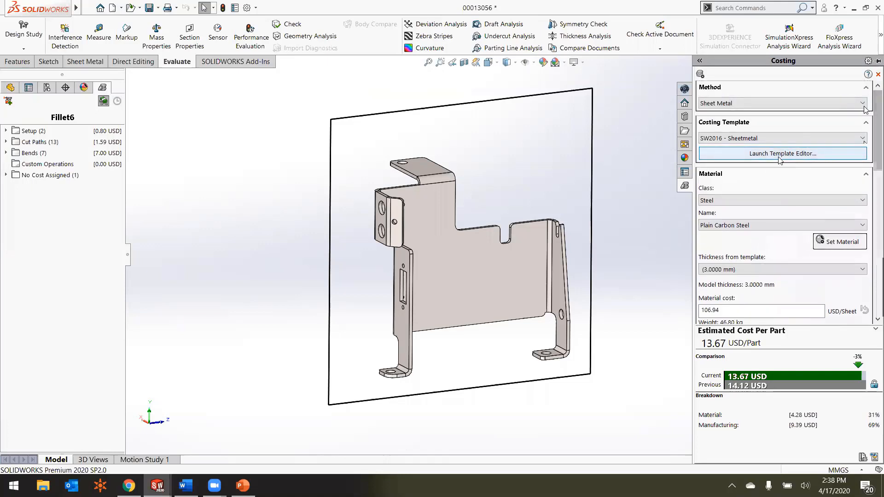
click(744, 153)
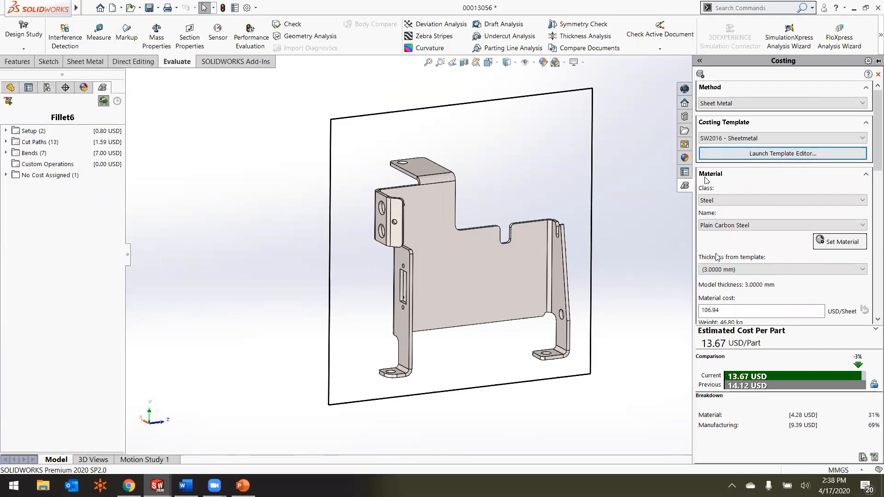
scroll(870, 201, down, 3)
scroll(870, 201, down, 8)
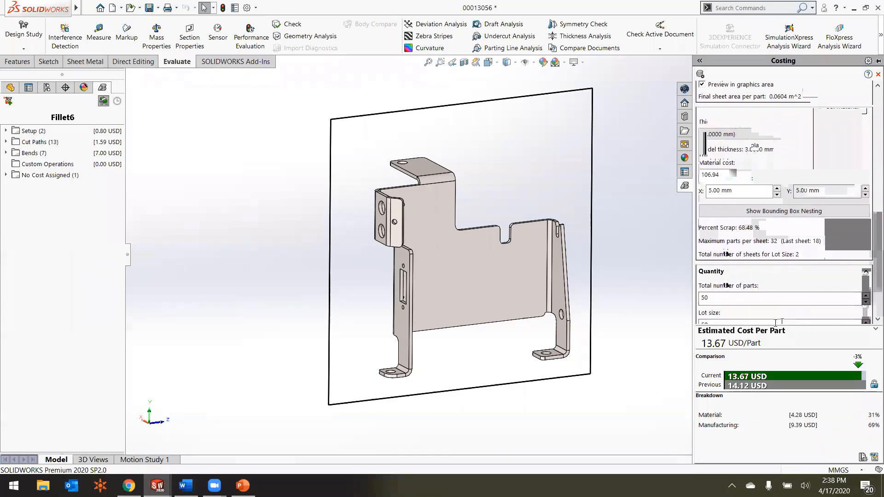
Step: Examine the publish options for the part's costing report and close them without publishing
click(872, 460)
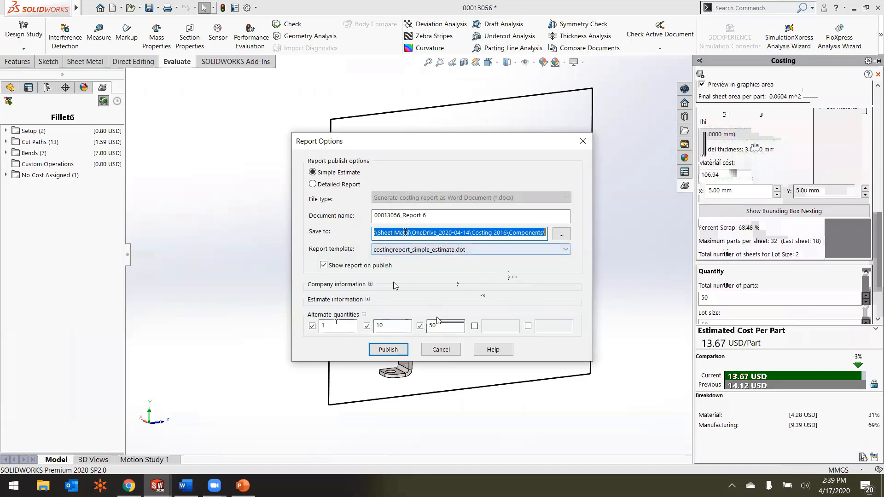
click(440, 349)
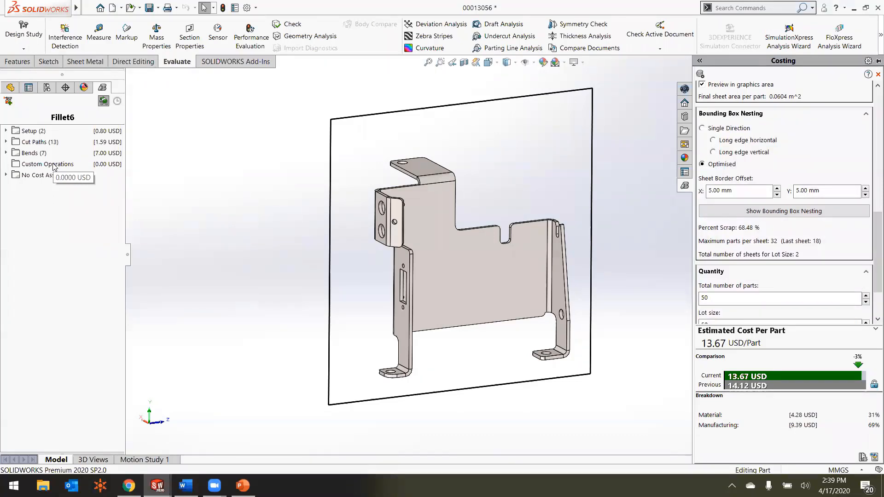
Step: Switch to the TORSO SUPPORT FRAME assembly, rebuild it, and run Costing with the Demo SW2016 - Assy template
click(626, 139)
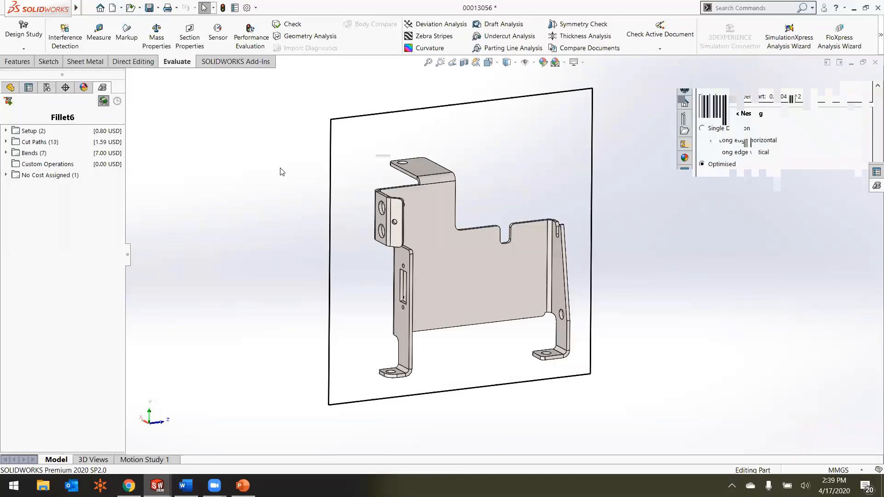
key(ctrl+Tab)
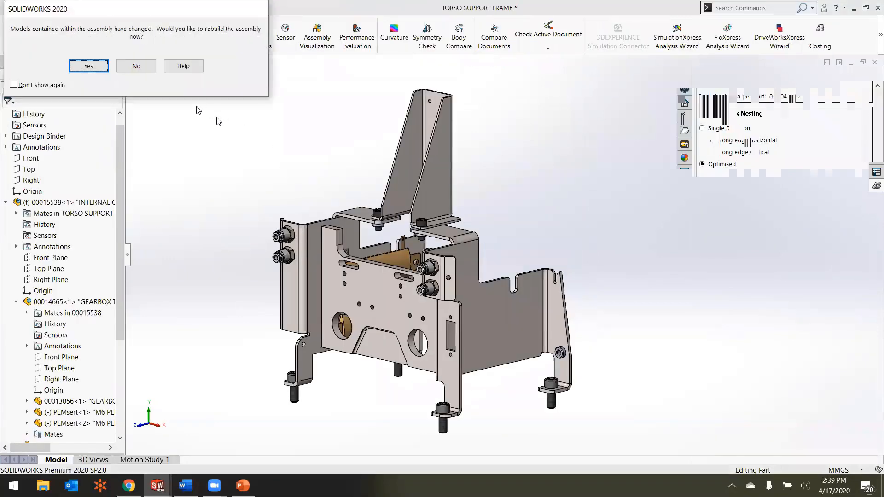
click(88, 66)
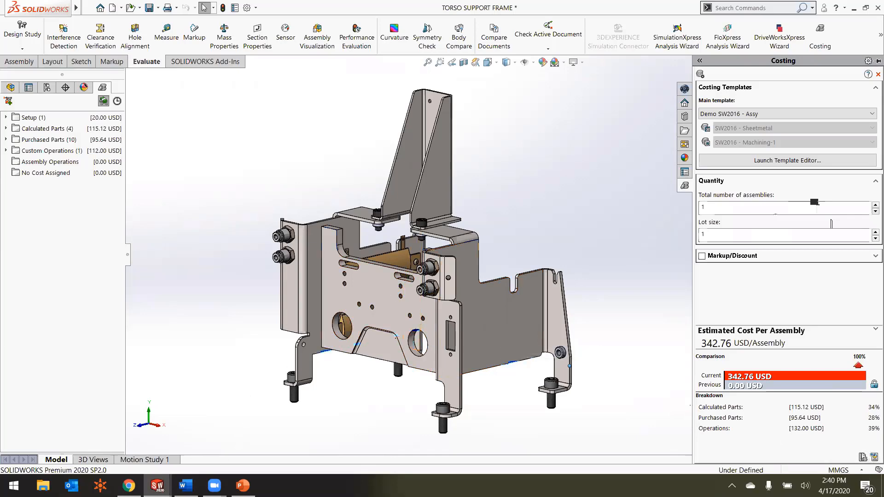
Step: Switch to Word to examine the TORSO SUPPORT FRAME costing report's cost breakdown and component cost impact, and minimize it
click(186, 486)
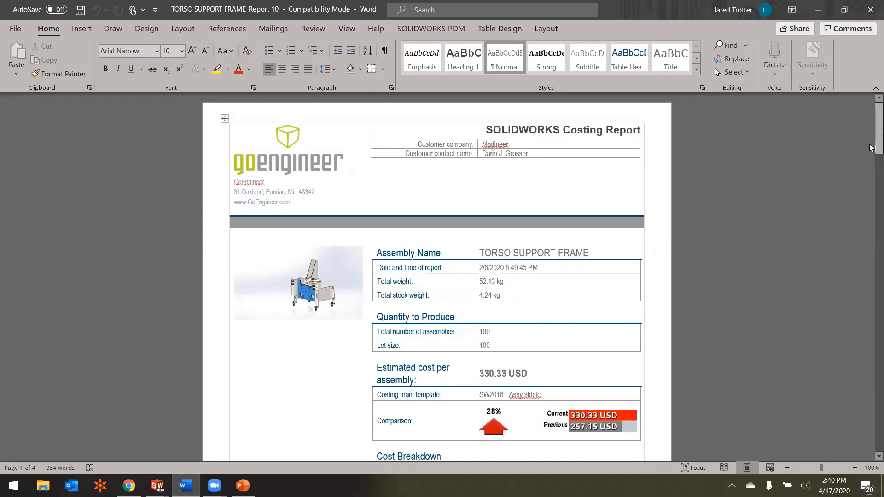
drag(870, 147, 870, 162)
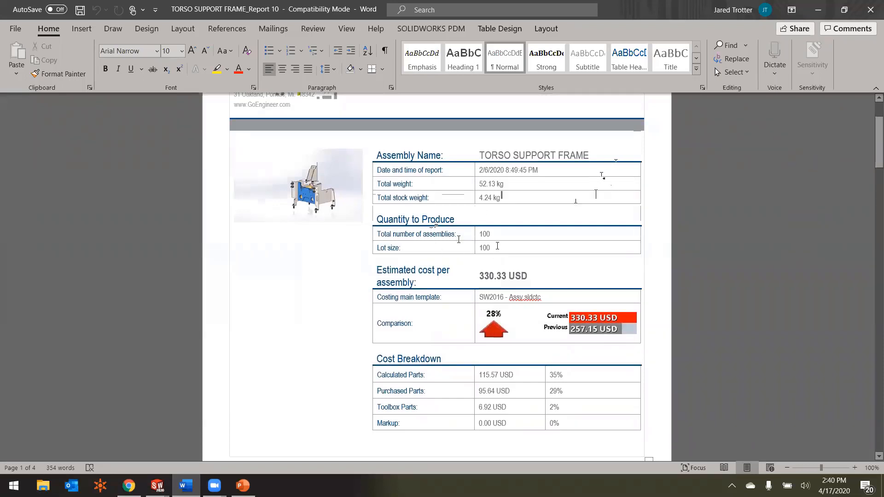
drag(870, 171, 871, 216)
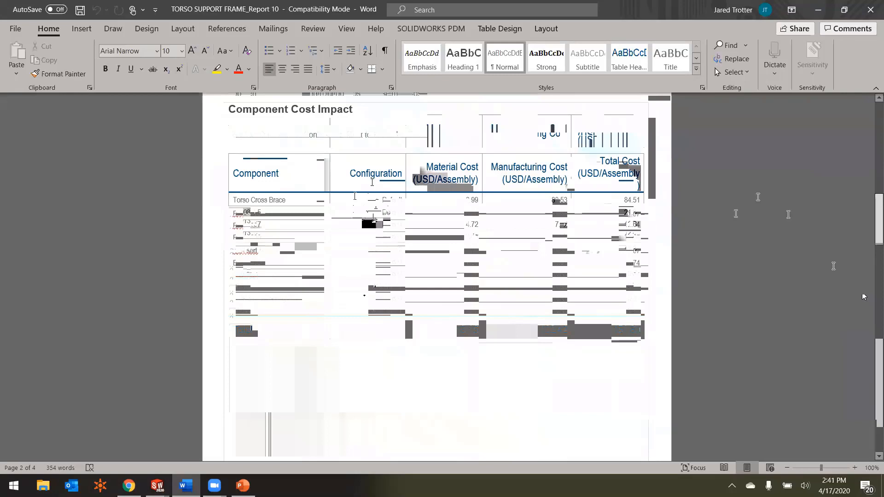
drag(871, 220, 869, 138)
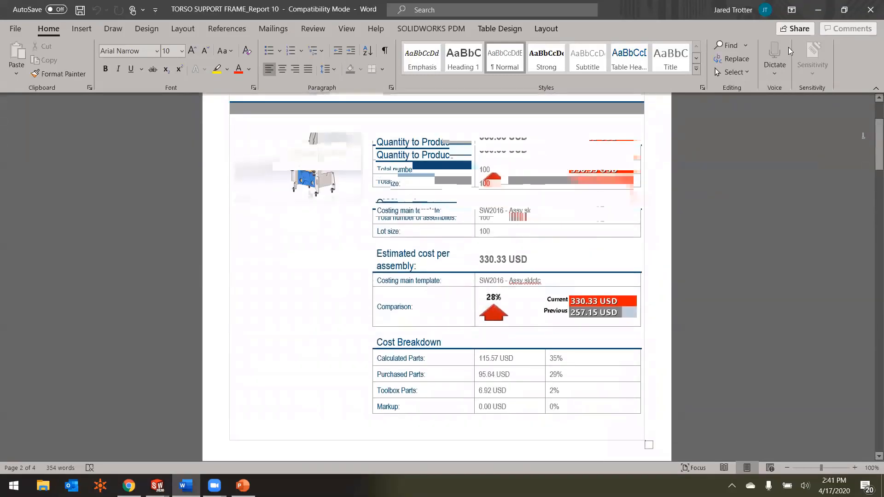
click(828, 10)
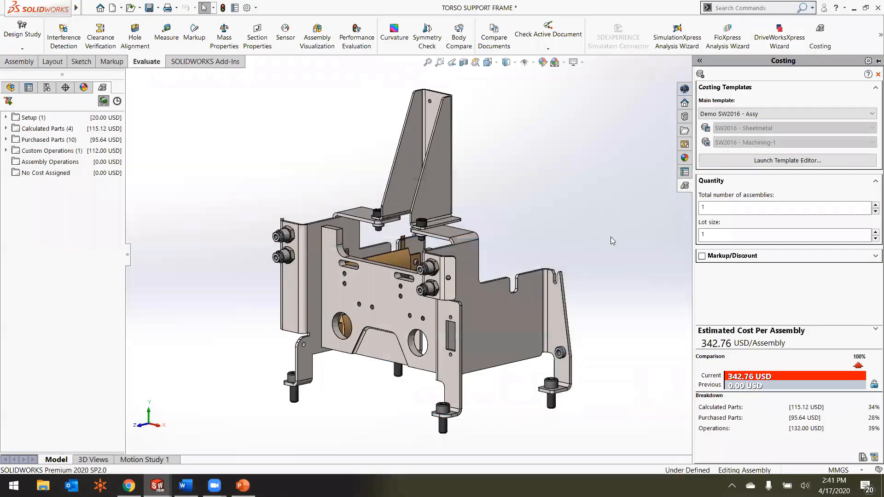
Step: Switch to the PowerPoint slide show's Sheet Metal Functionality slide on Costing
key(alt+Tab)
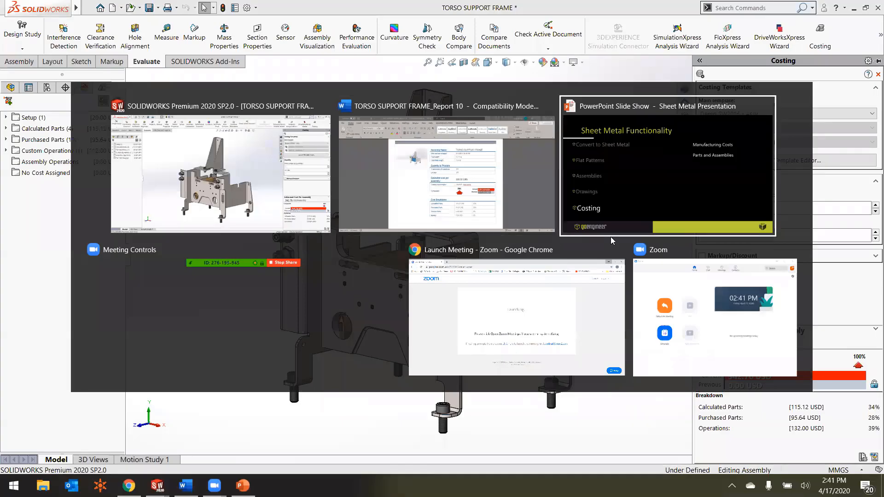
click(610, 237)
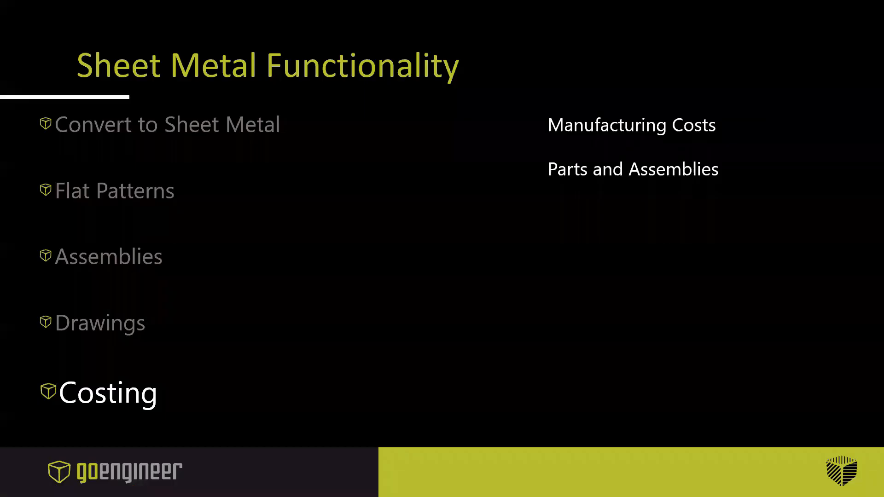